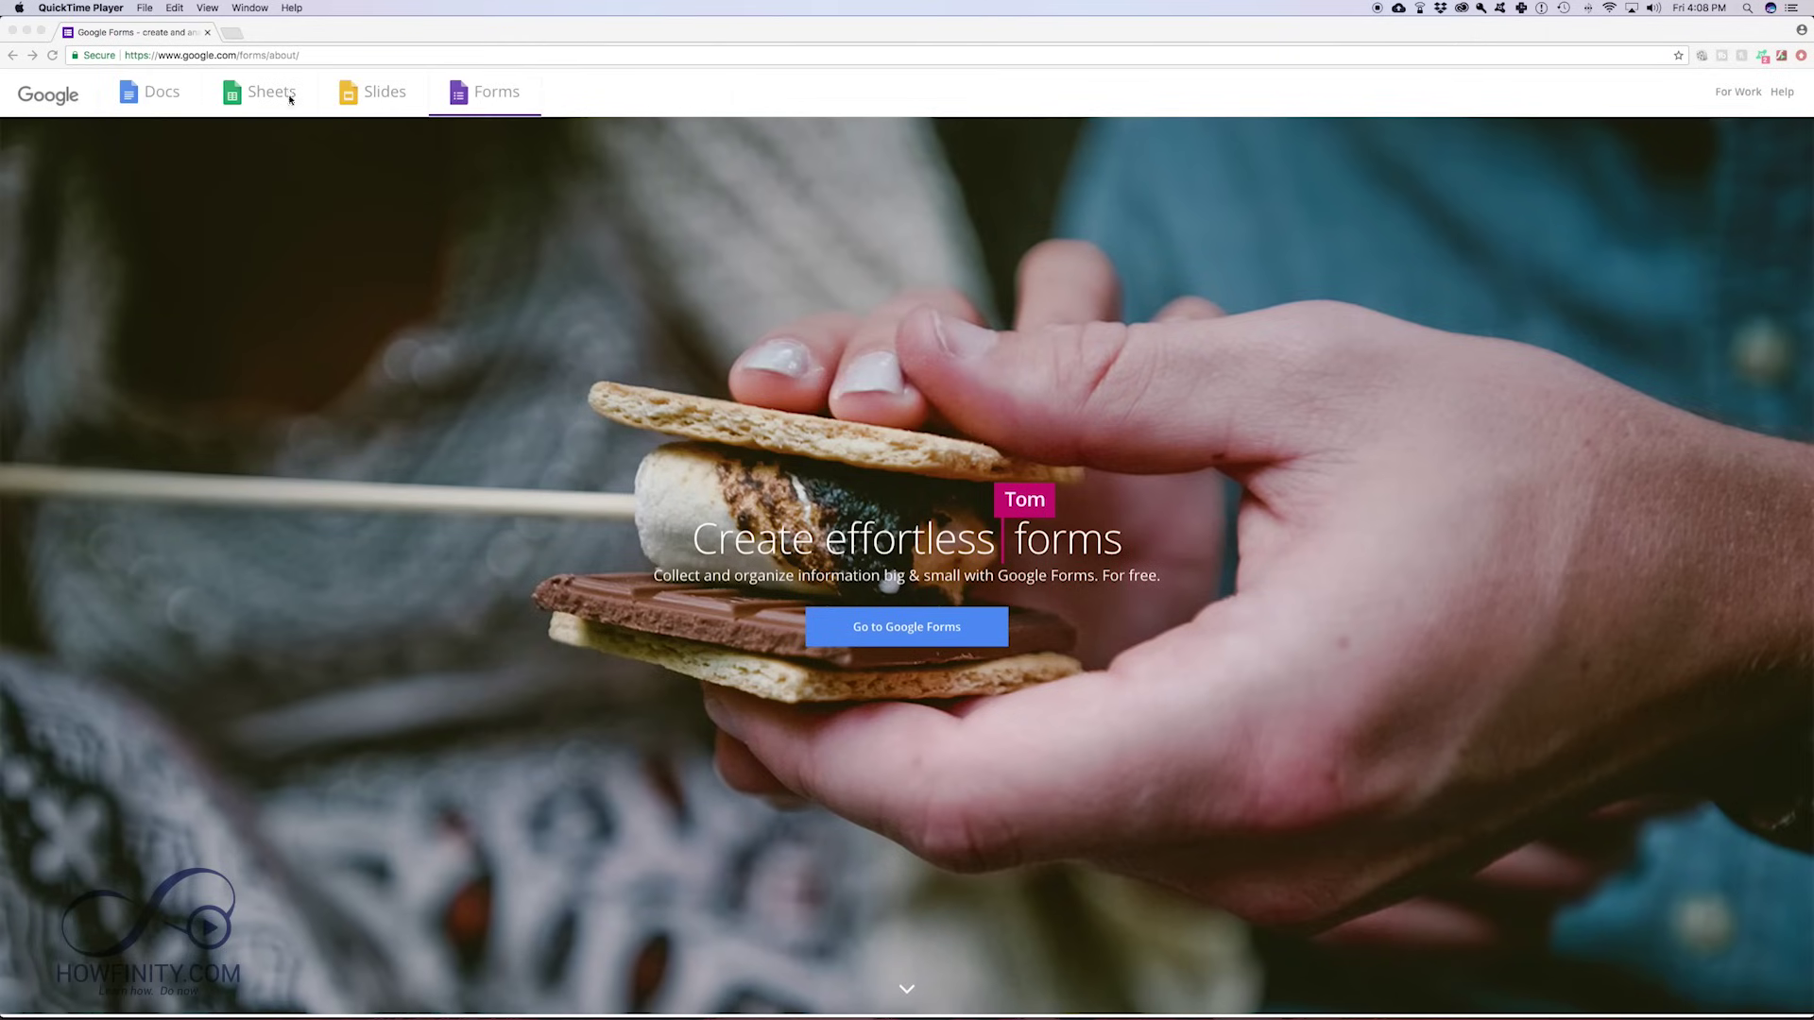
Step: Enter the Google Forms app from its product page in Chrome
{"action": "left_click", "coordinate": [479, 100]}
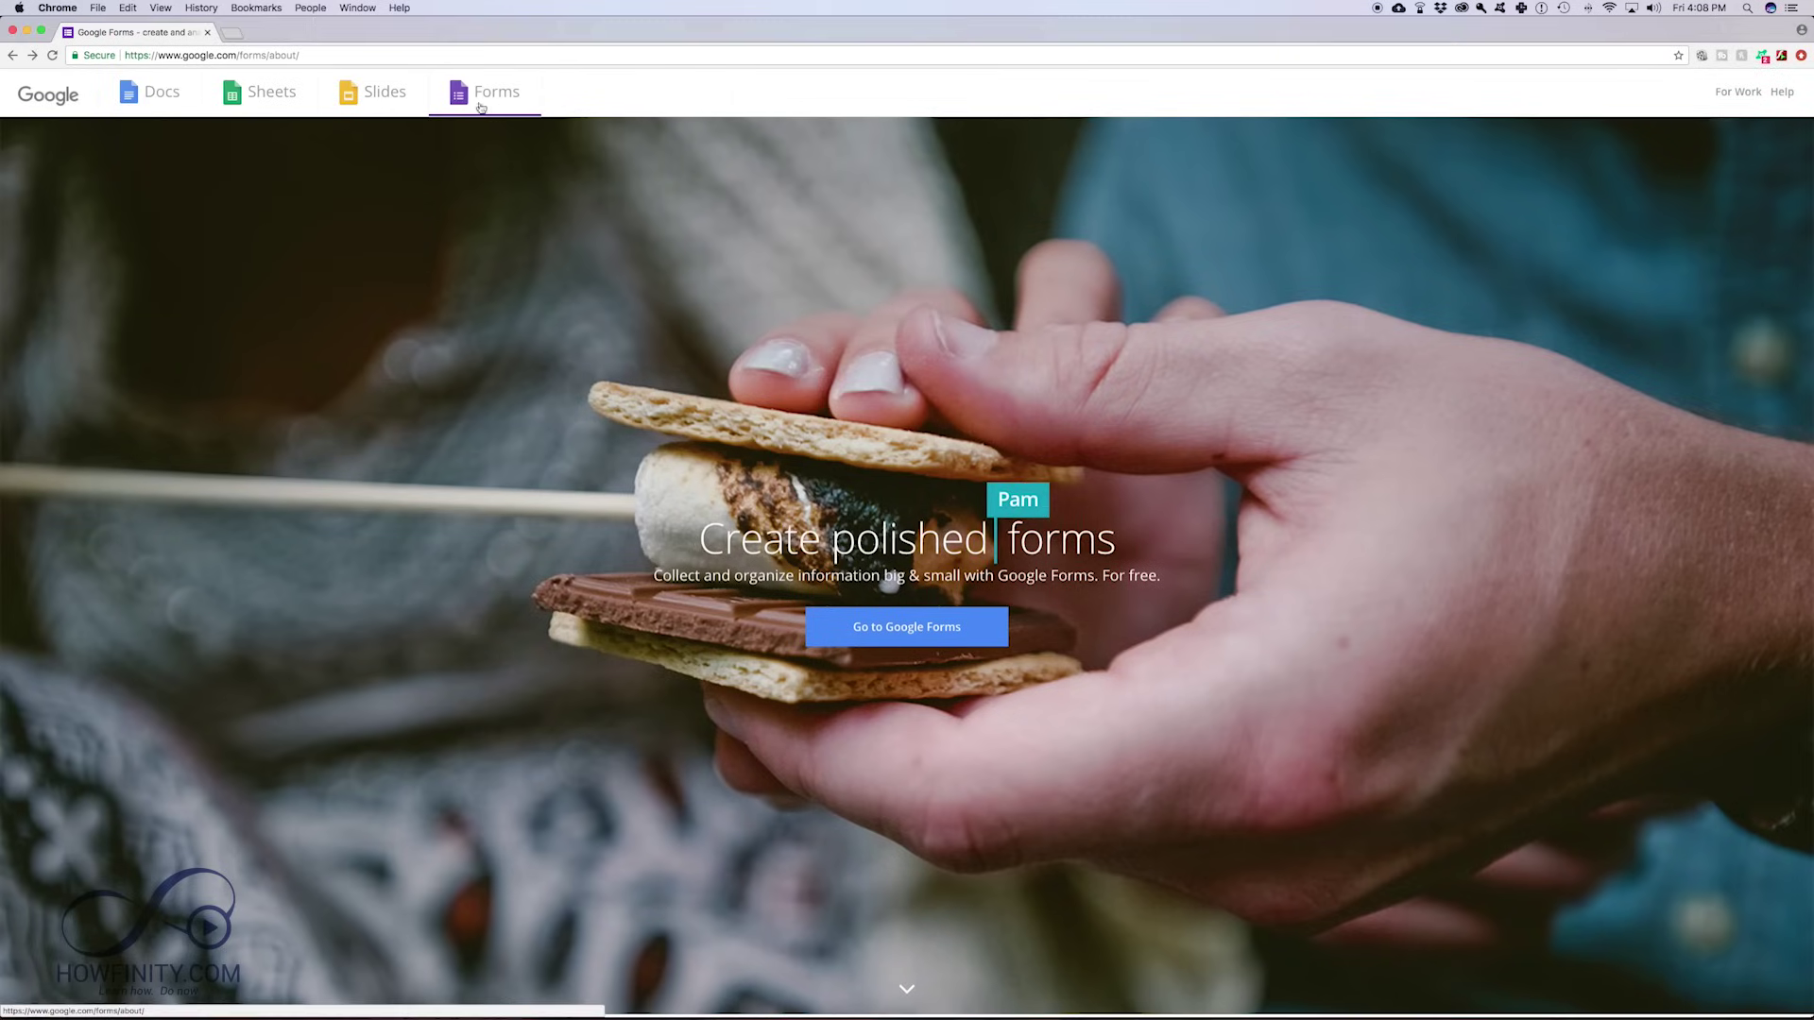
{"action": "left_click", "coordinate": [488, 93]}
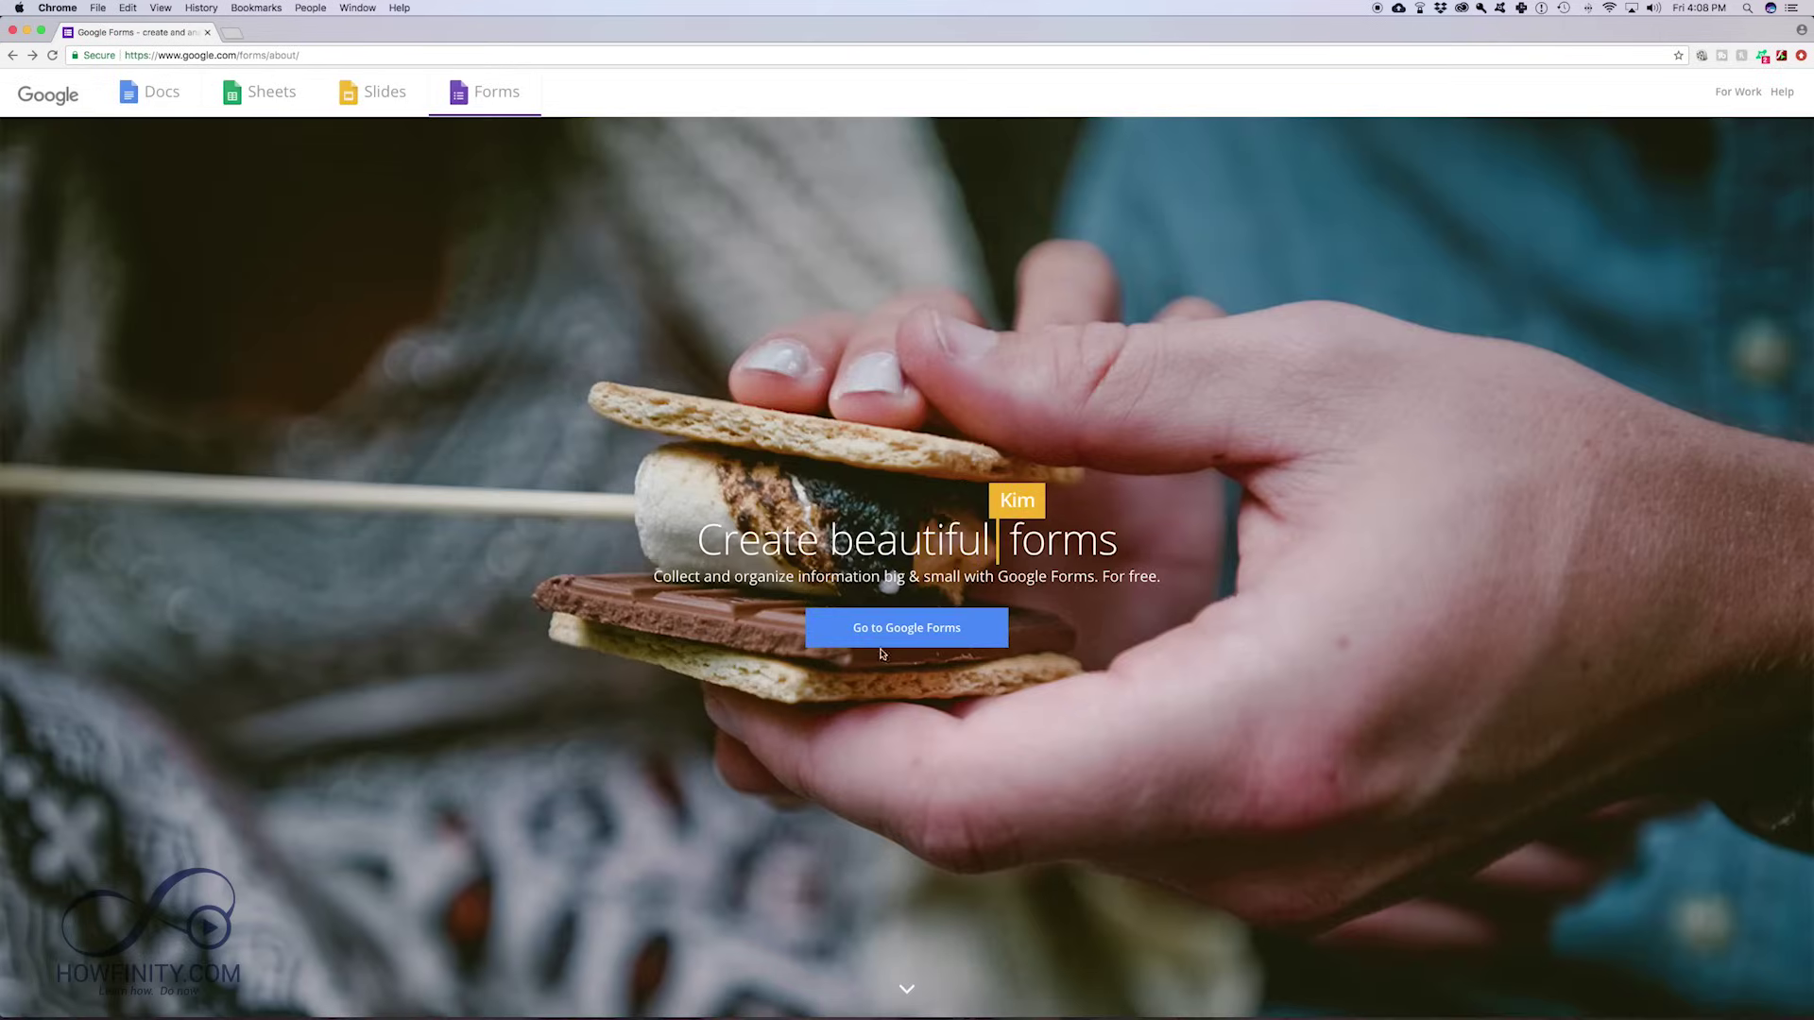
{"action": "left_click", "coordinate": [870, 634]}
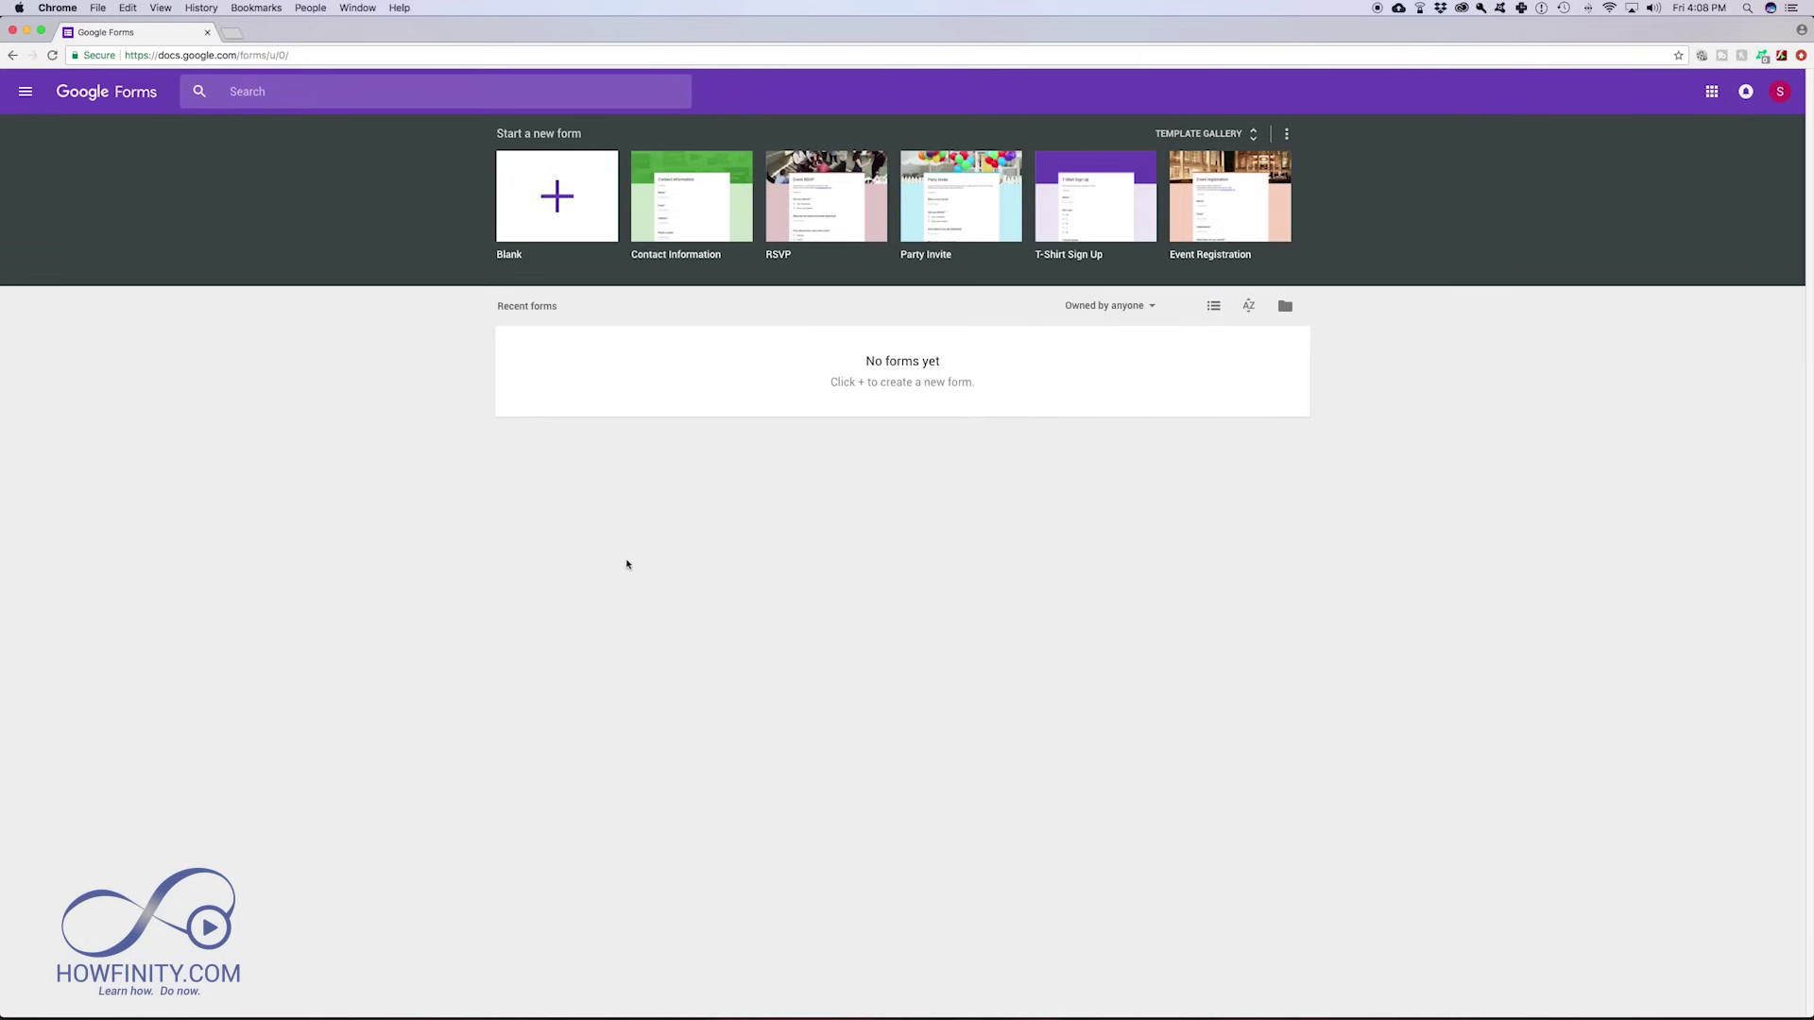
Step: Check the signed-in account, expand the template gallery, and start a blank form
{"action": "left_click", "coordinate": [1781, 90]}
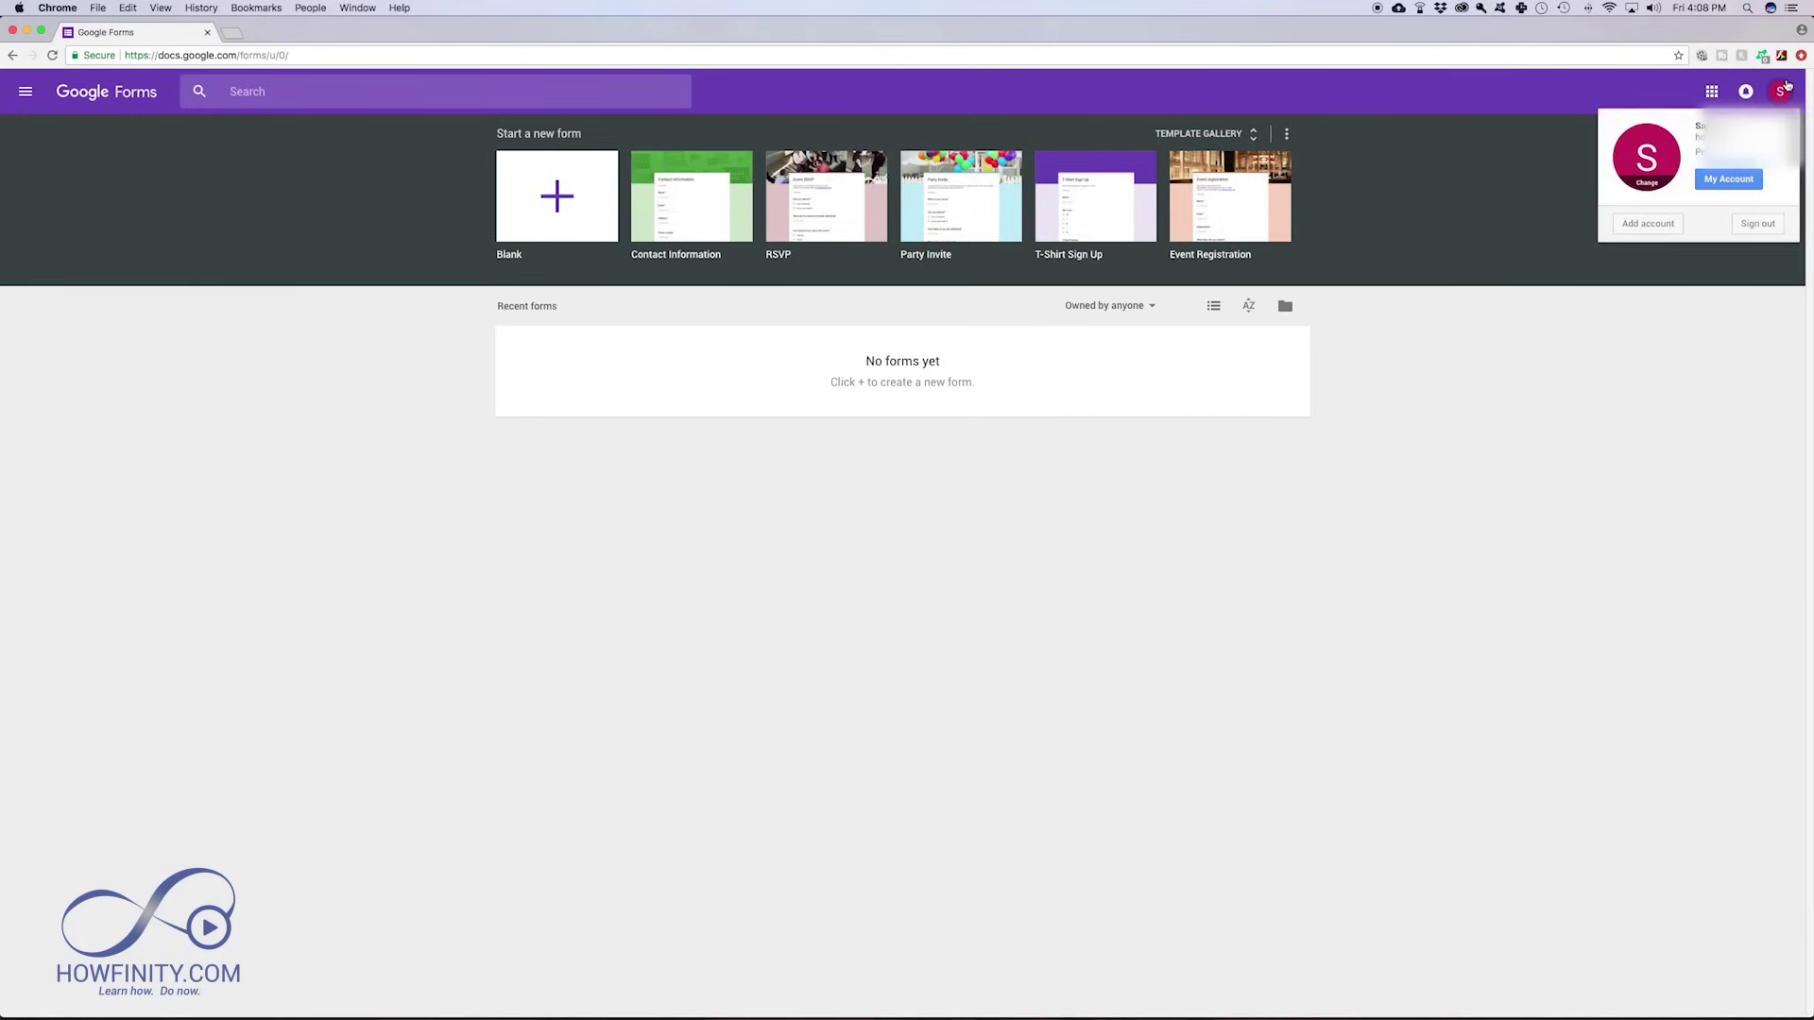
{"action": "left_click", "coordinate": [1781, 90]}
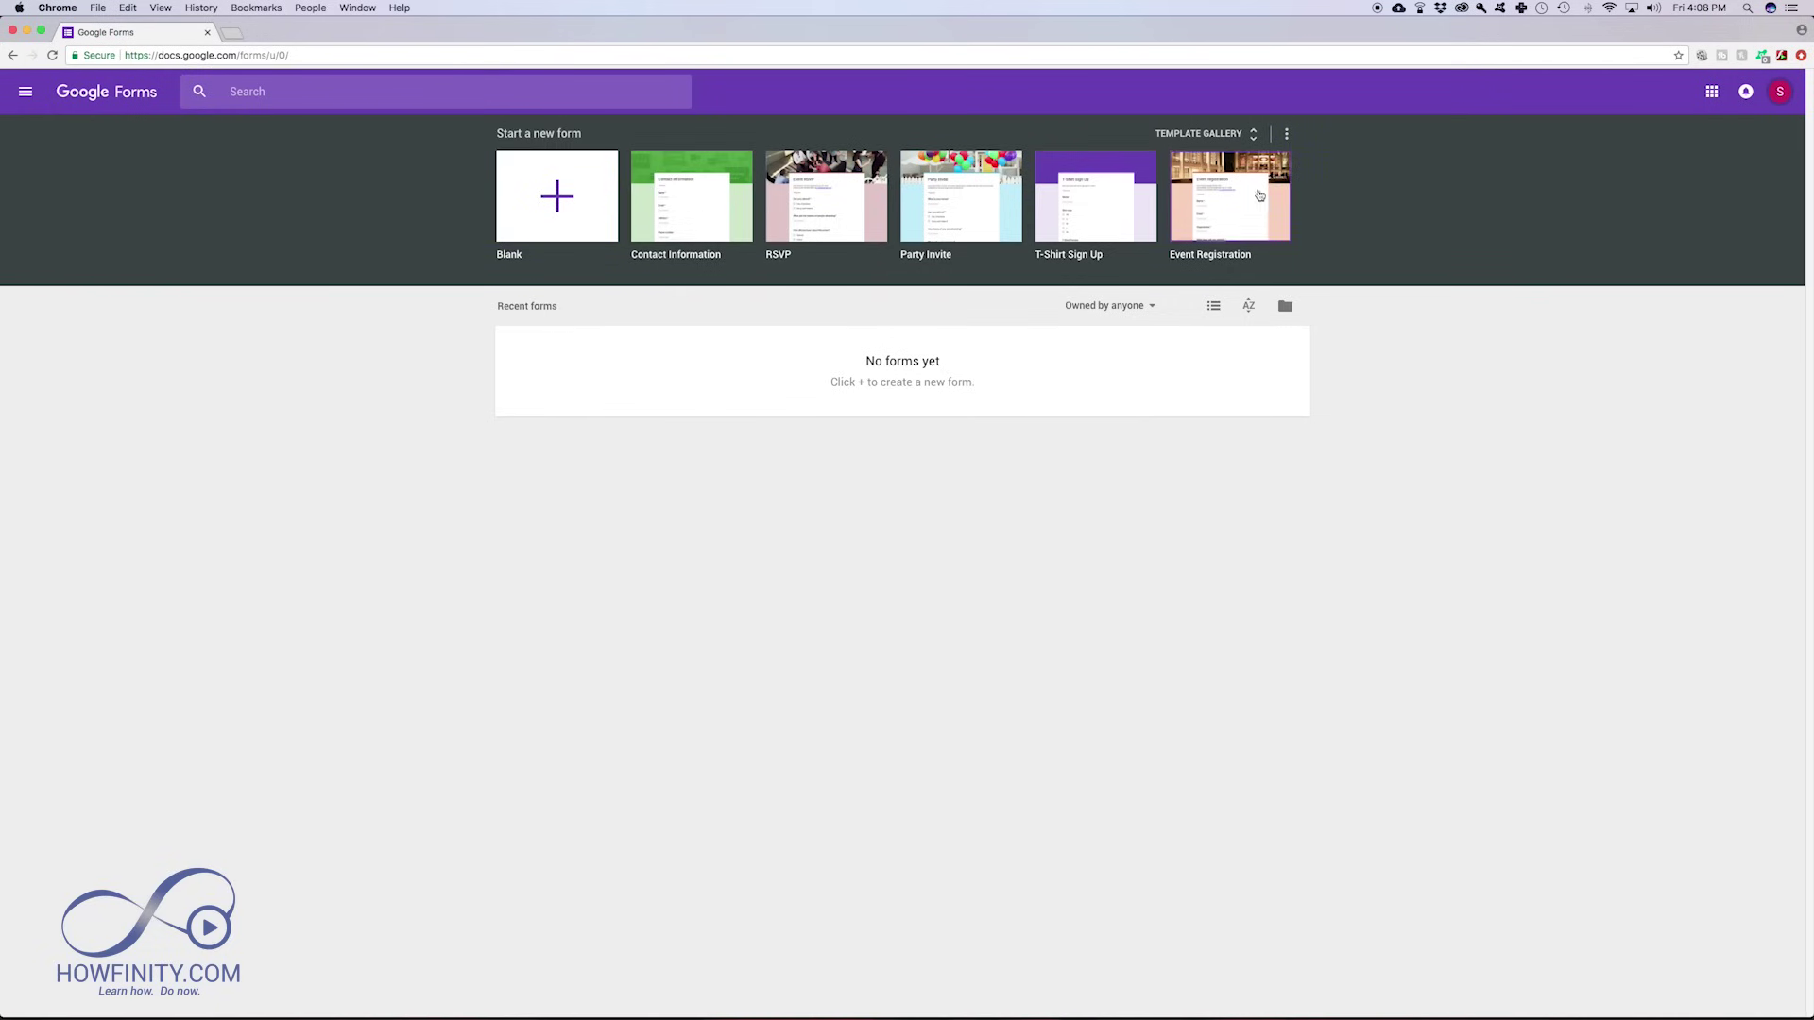
{"action": "left_click", "coordinate": [1253, 135]}
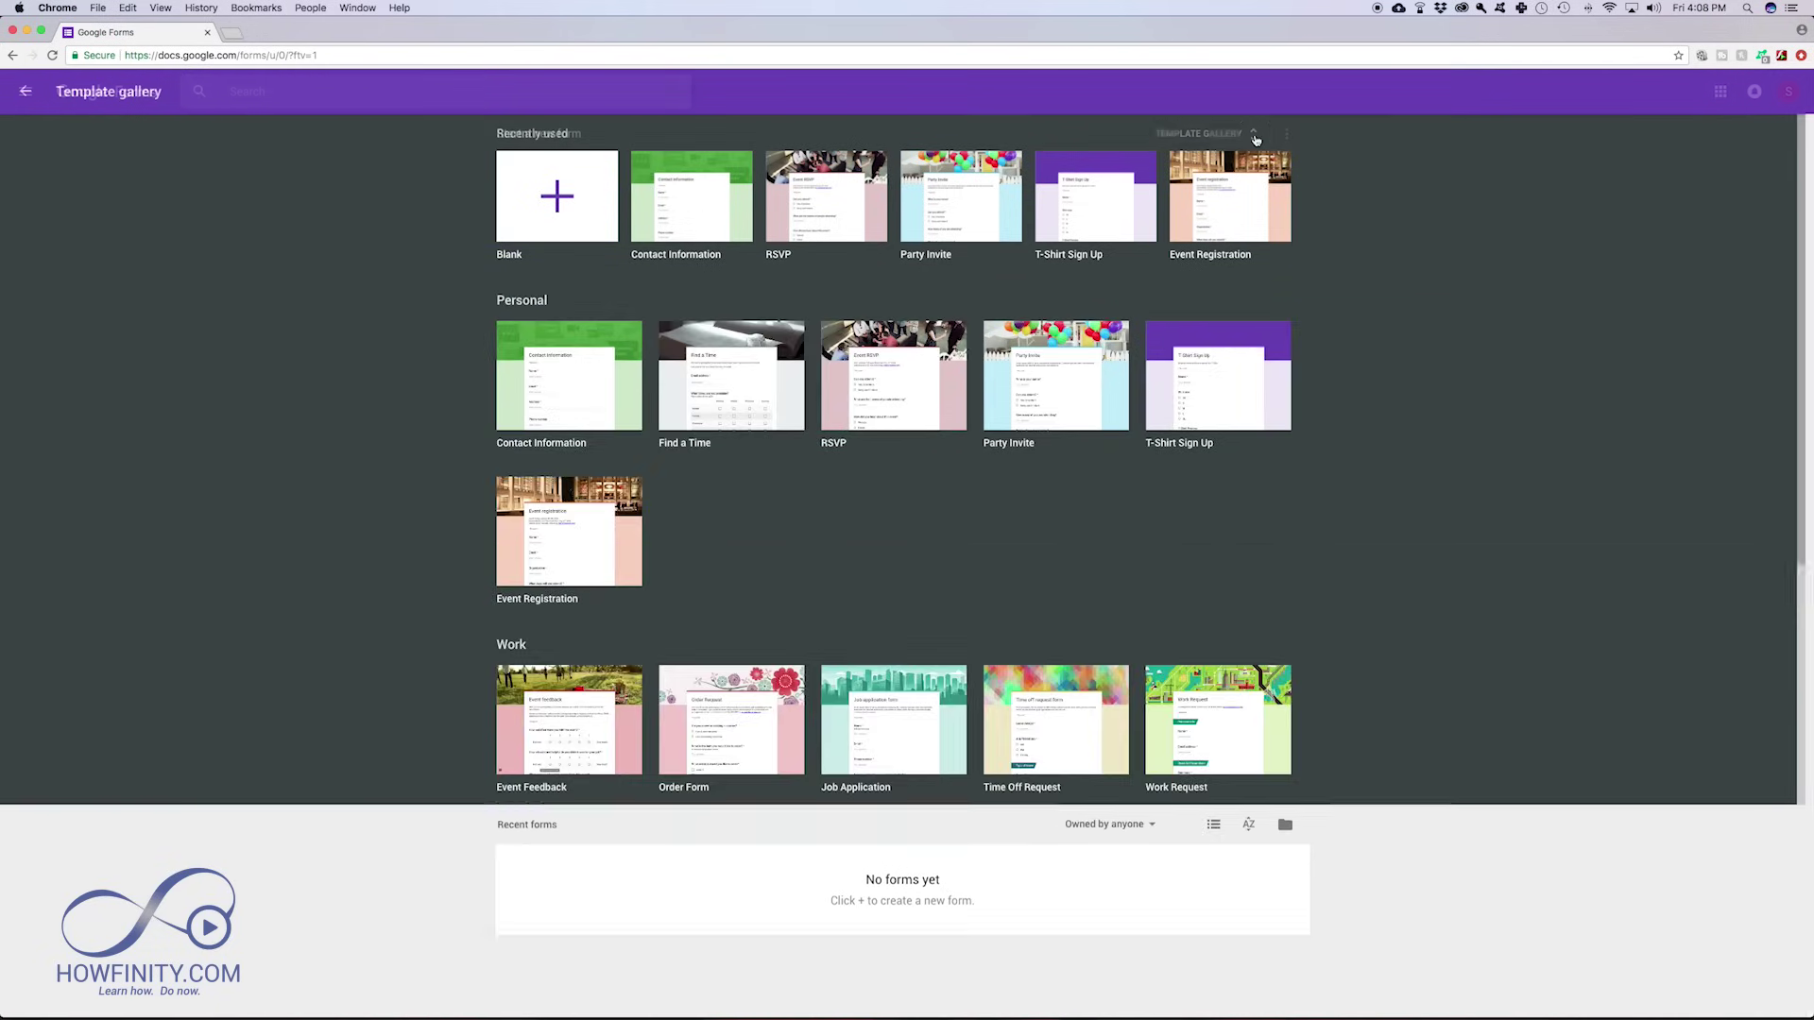
{"action": "scroll", "coordinate": [715, 537], "scroll_direction": "down", "scroll_amount": 2}
{"action": "scroll", "coordinate": [714, 535], "scroll_direction": "up", "scroll_amount": 2}
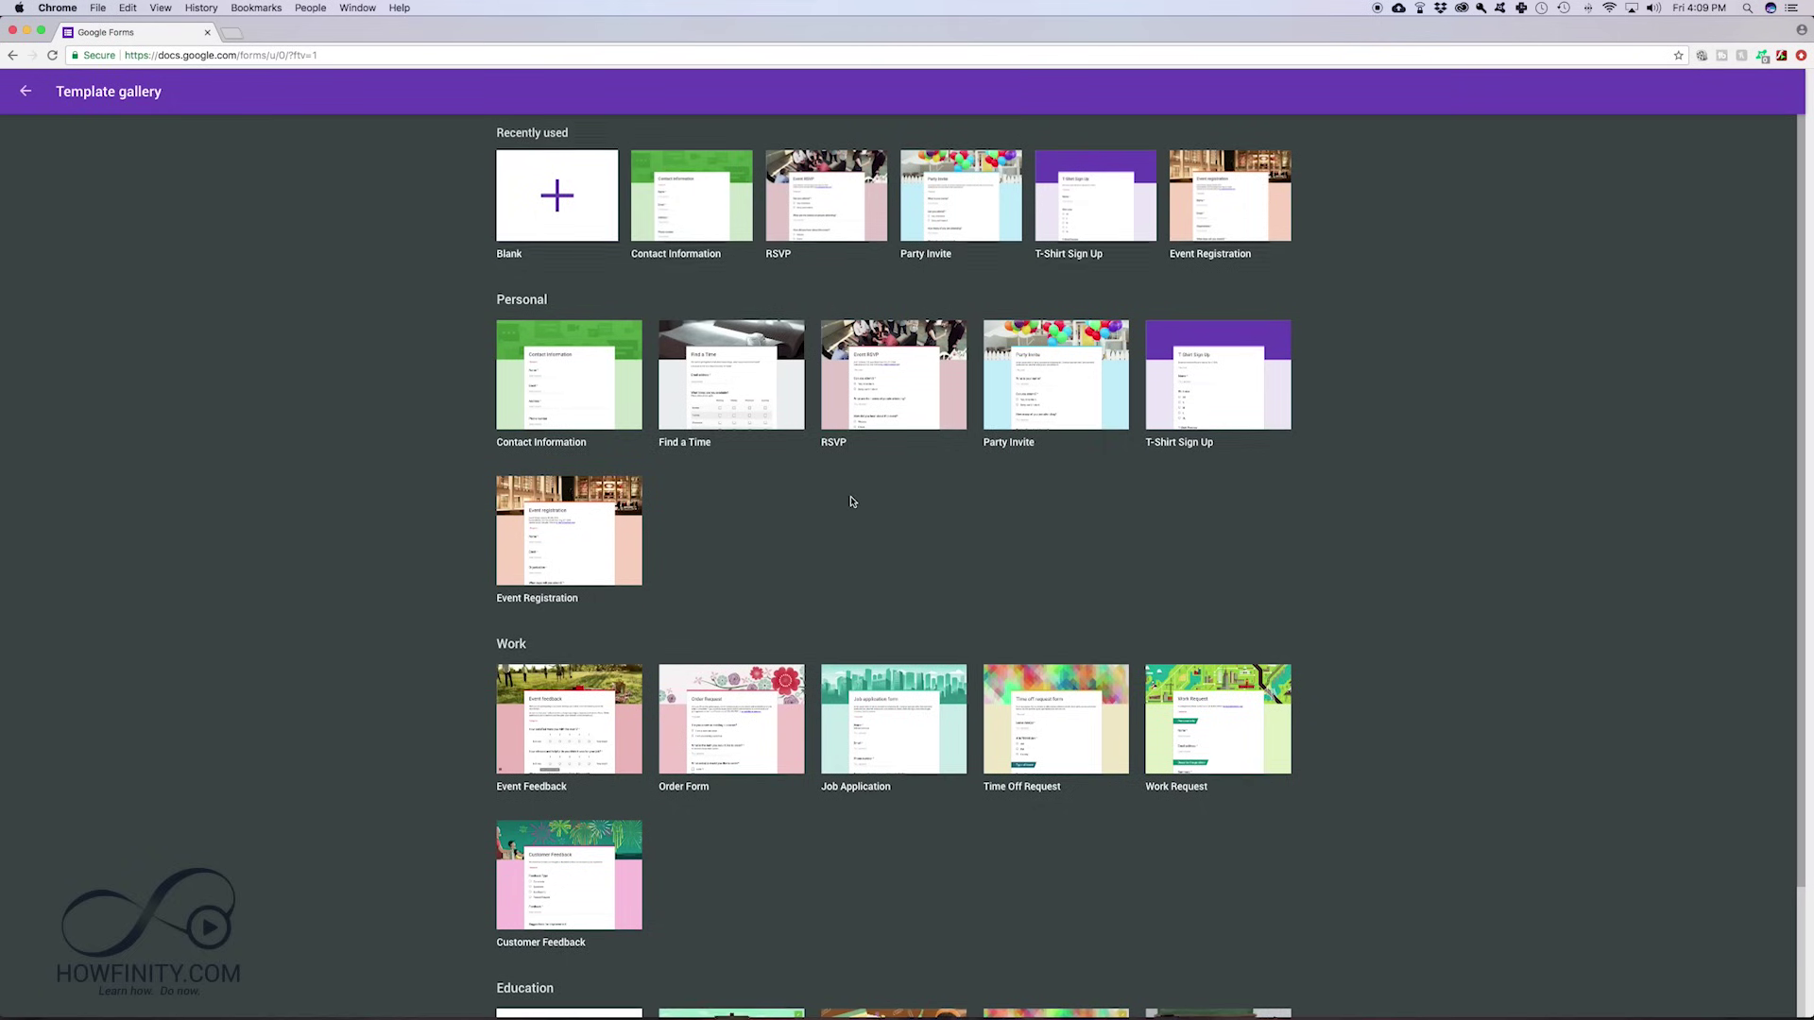
{"action": "scroll", "coordinate": [852, 497], "scroll_direction": "down", "scroll_amount": 3}
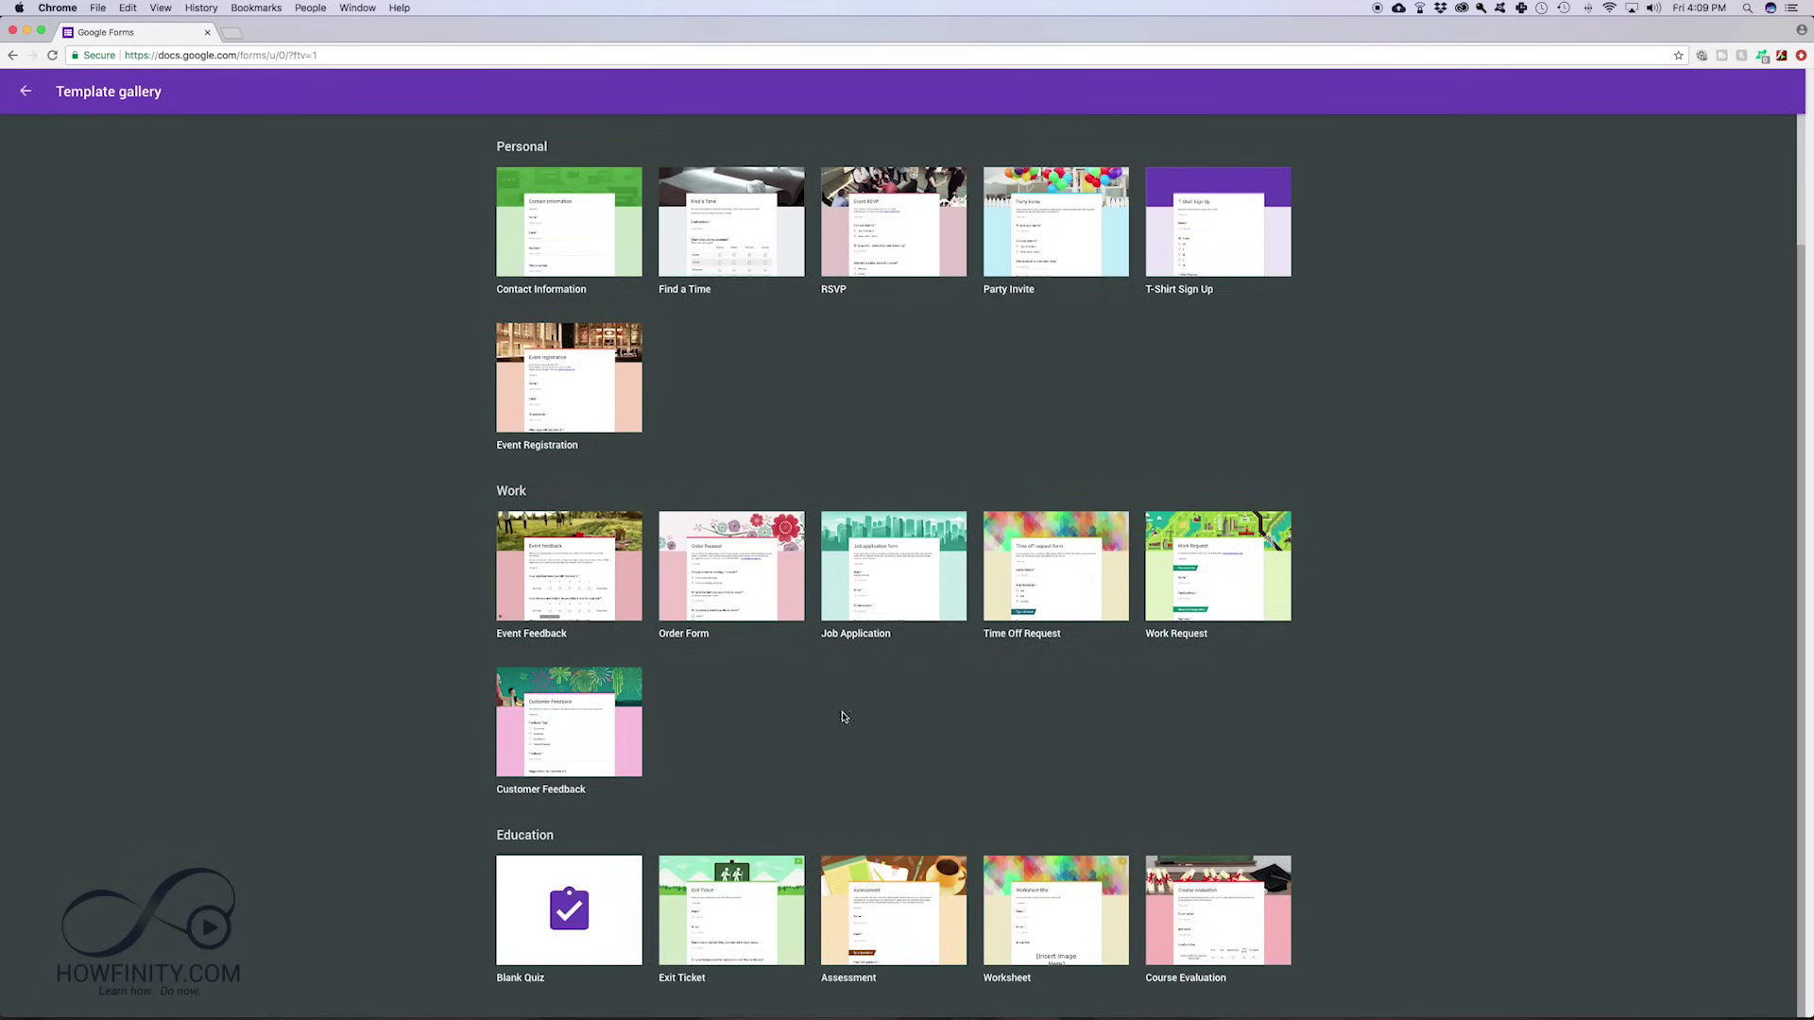
{"action": "scroll", "coordinate": [837, 813], "scroll_direction": "up", "scroll_amount": 2}
{"action": "scroll", "coordinate": [837, 812], "scroll_direction": "up", "scroll_amount": 1}
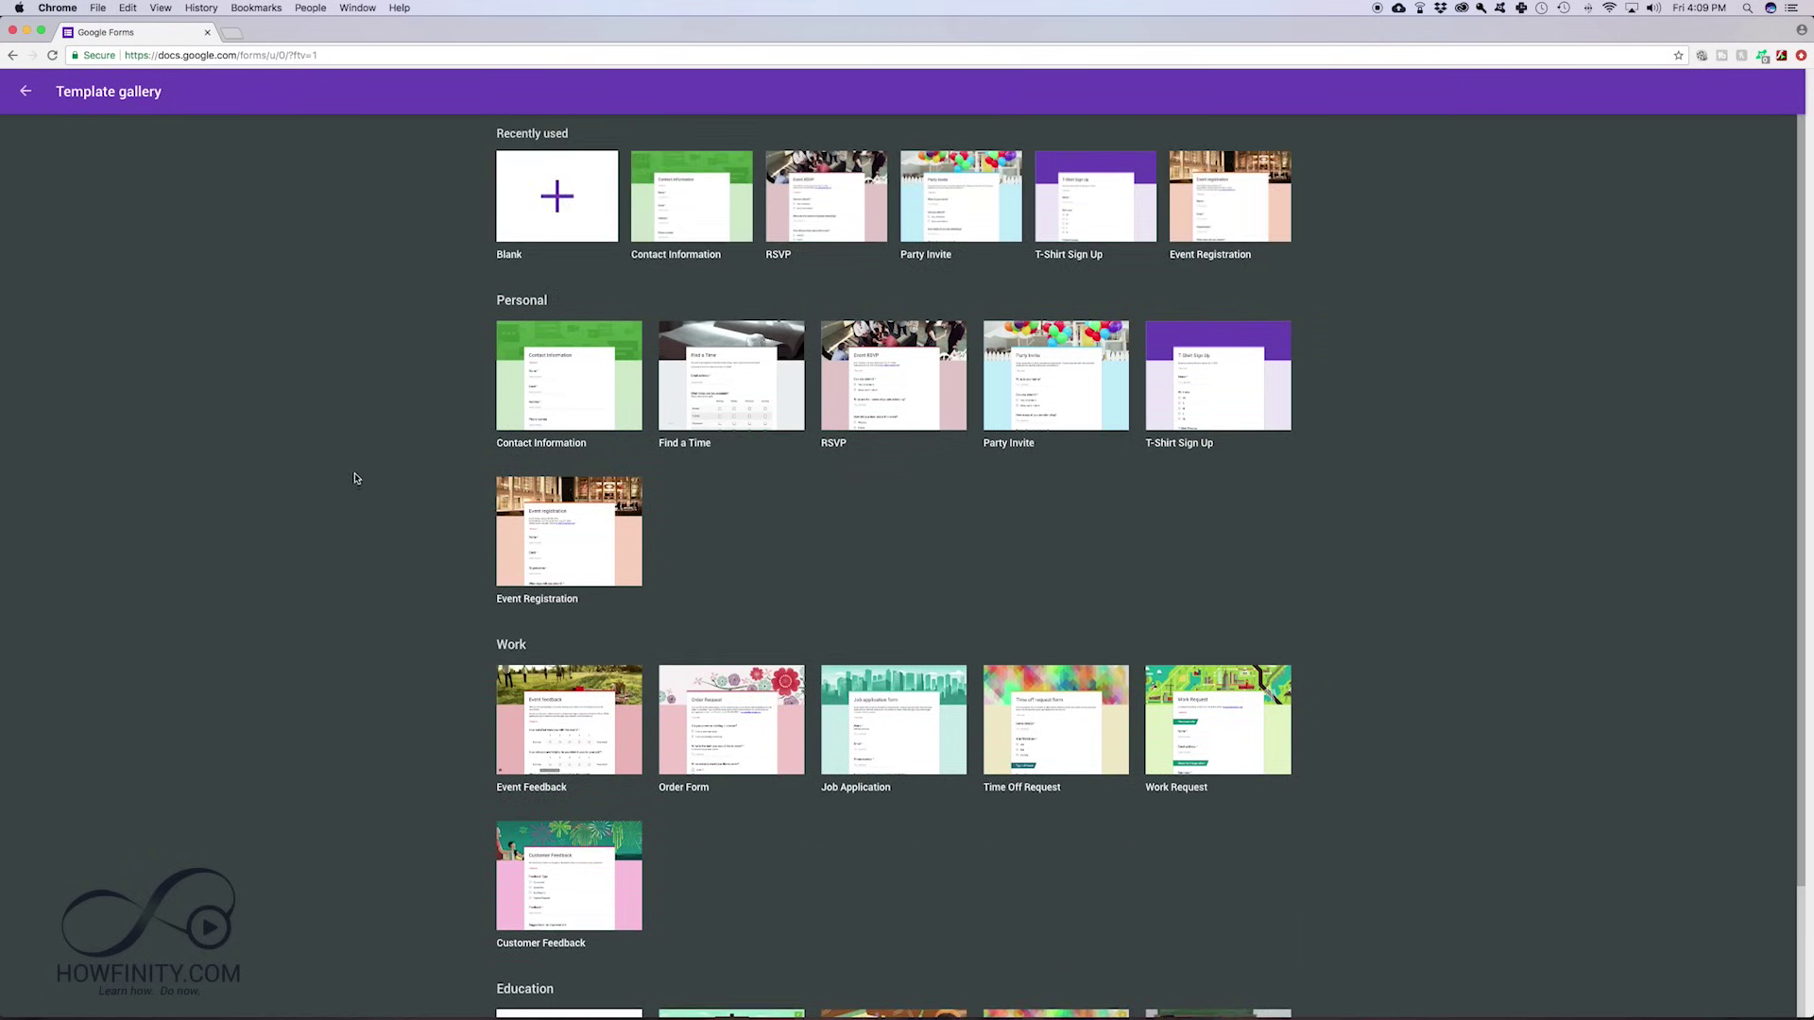
{"action": "scroll", "coordinate": [336, 503], "scroll_direction": "down", "scroll_amount": 3}
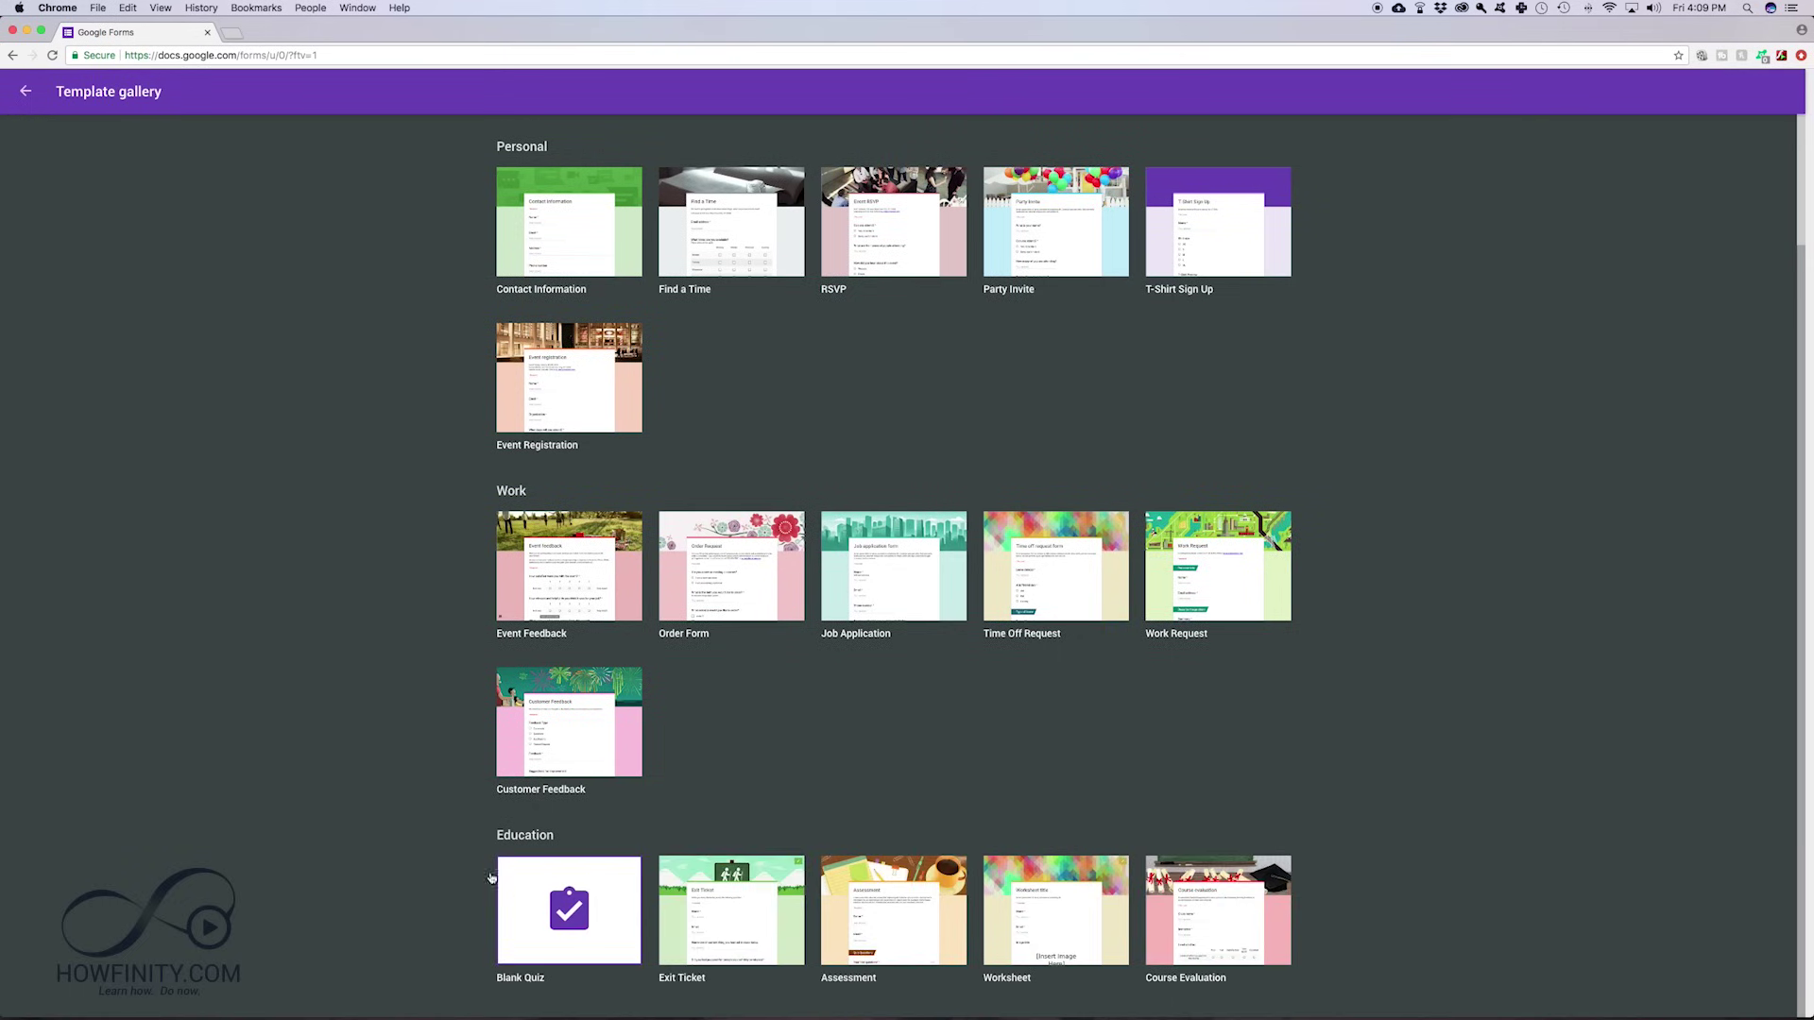
{"action": "scroll", "coordinate": [438, 813], "scroll_direction": "up", "scroll_amount": 3}
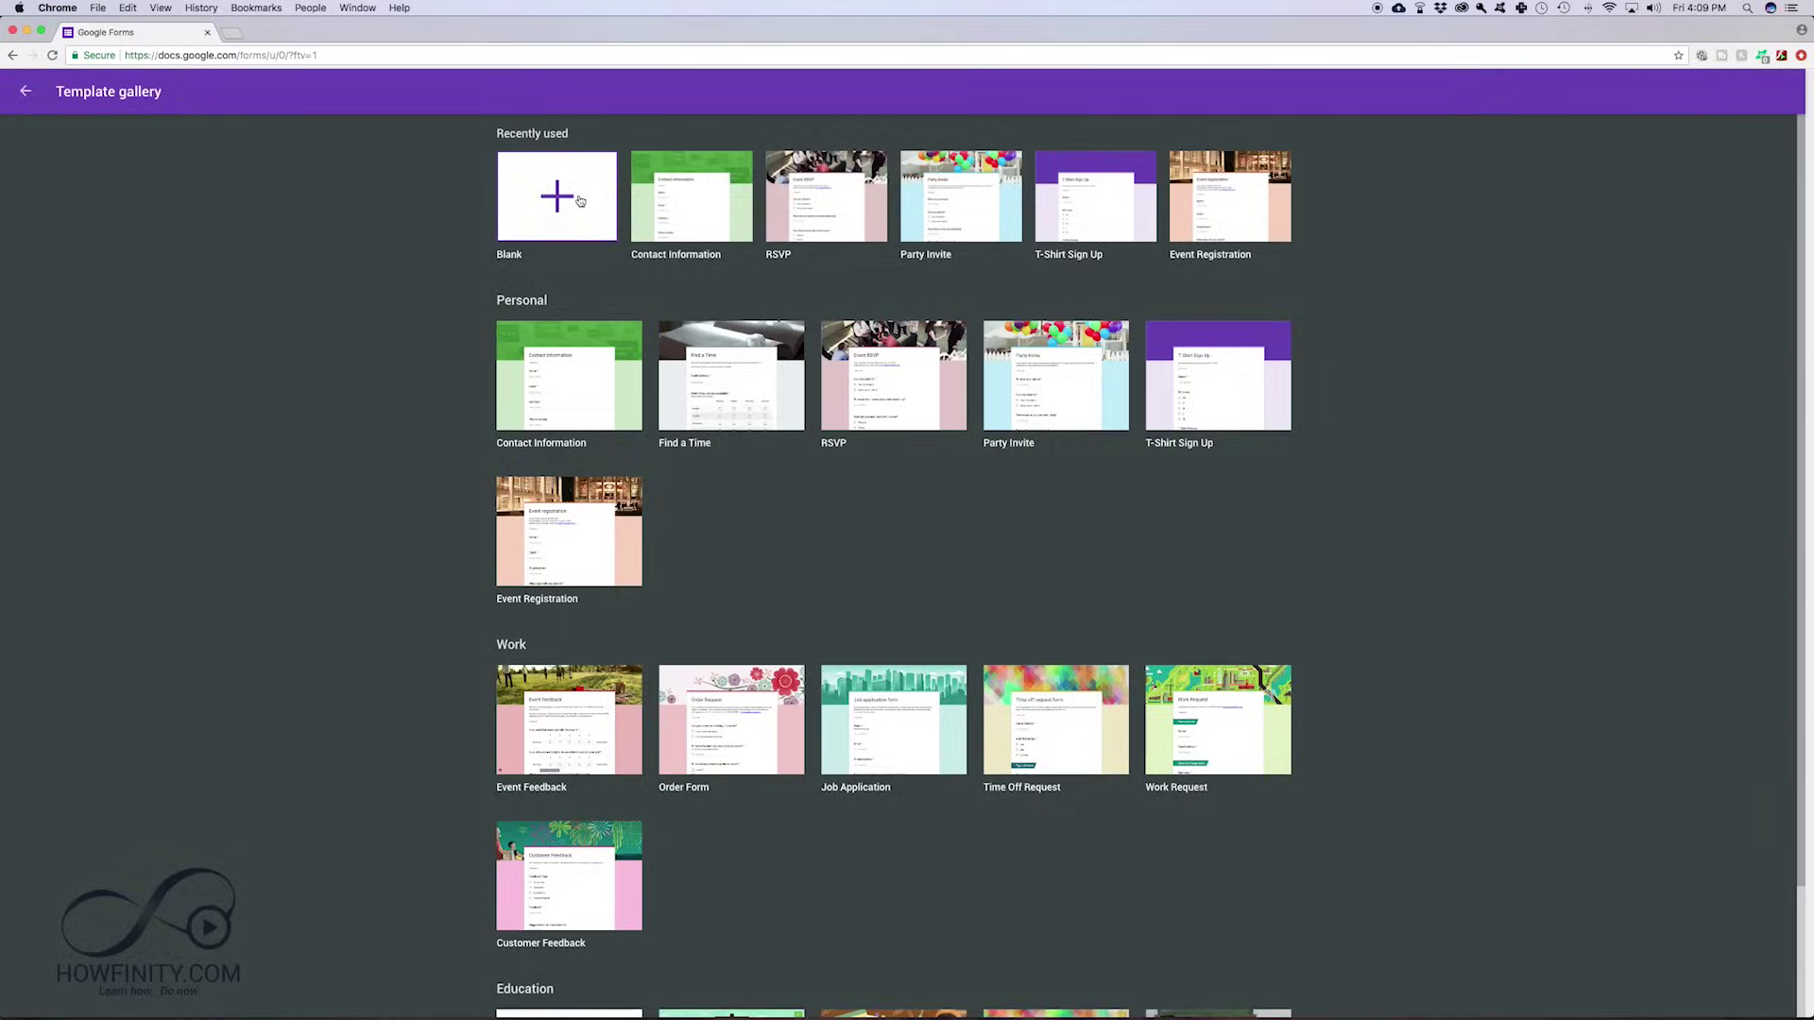
{"action": "left_click", "coordinate": [579, 200]}
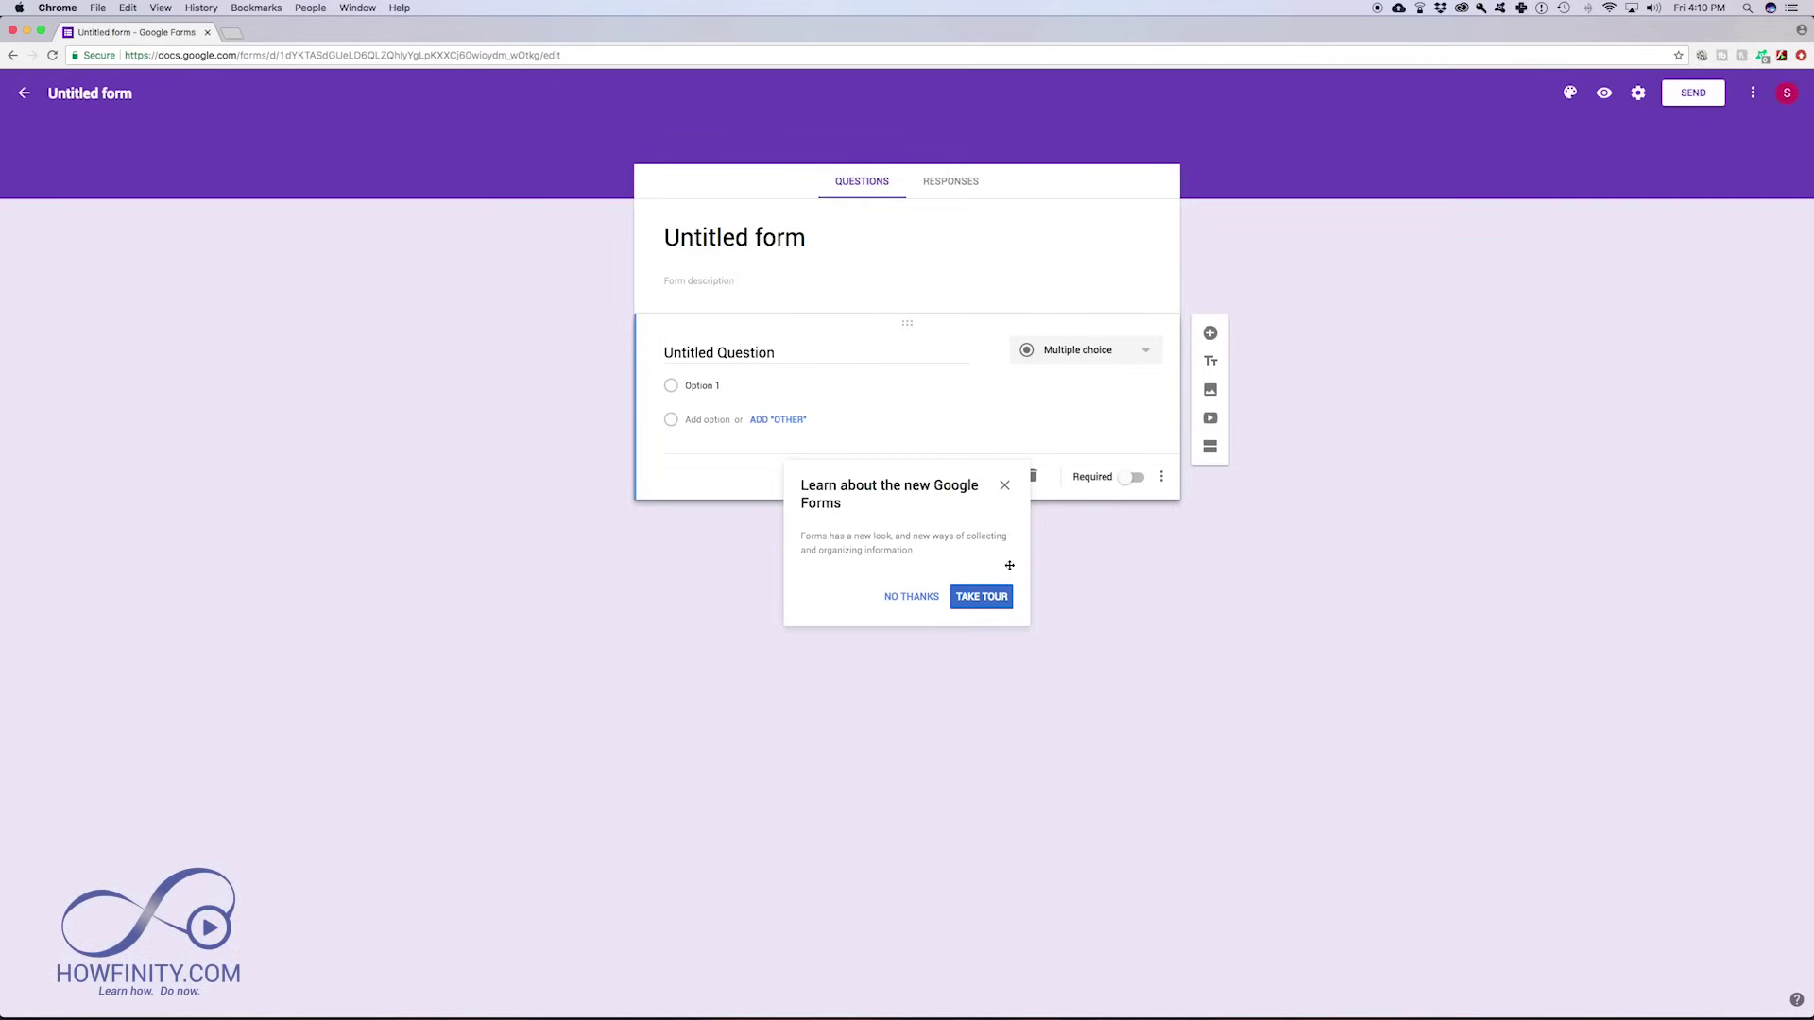
Step: Title the form 'Customer survey', describe it 'How are we doing?', and ask 'Are you happy with our service?'
{"action": "left_click", "coordinate": [1005, 486]}
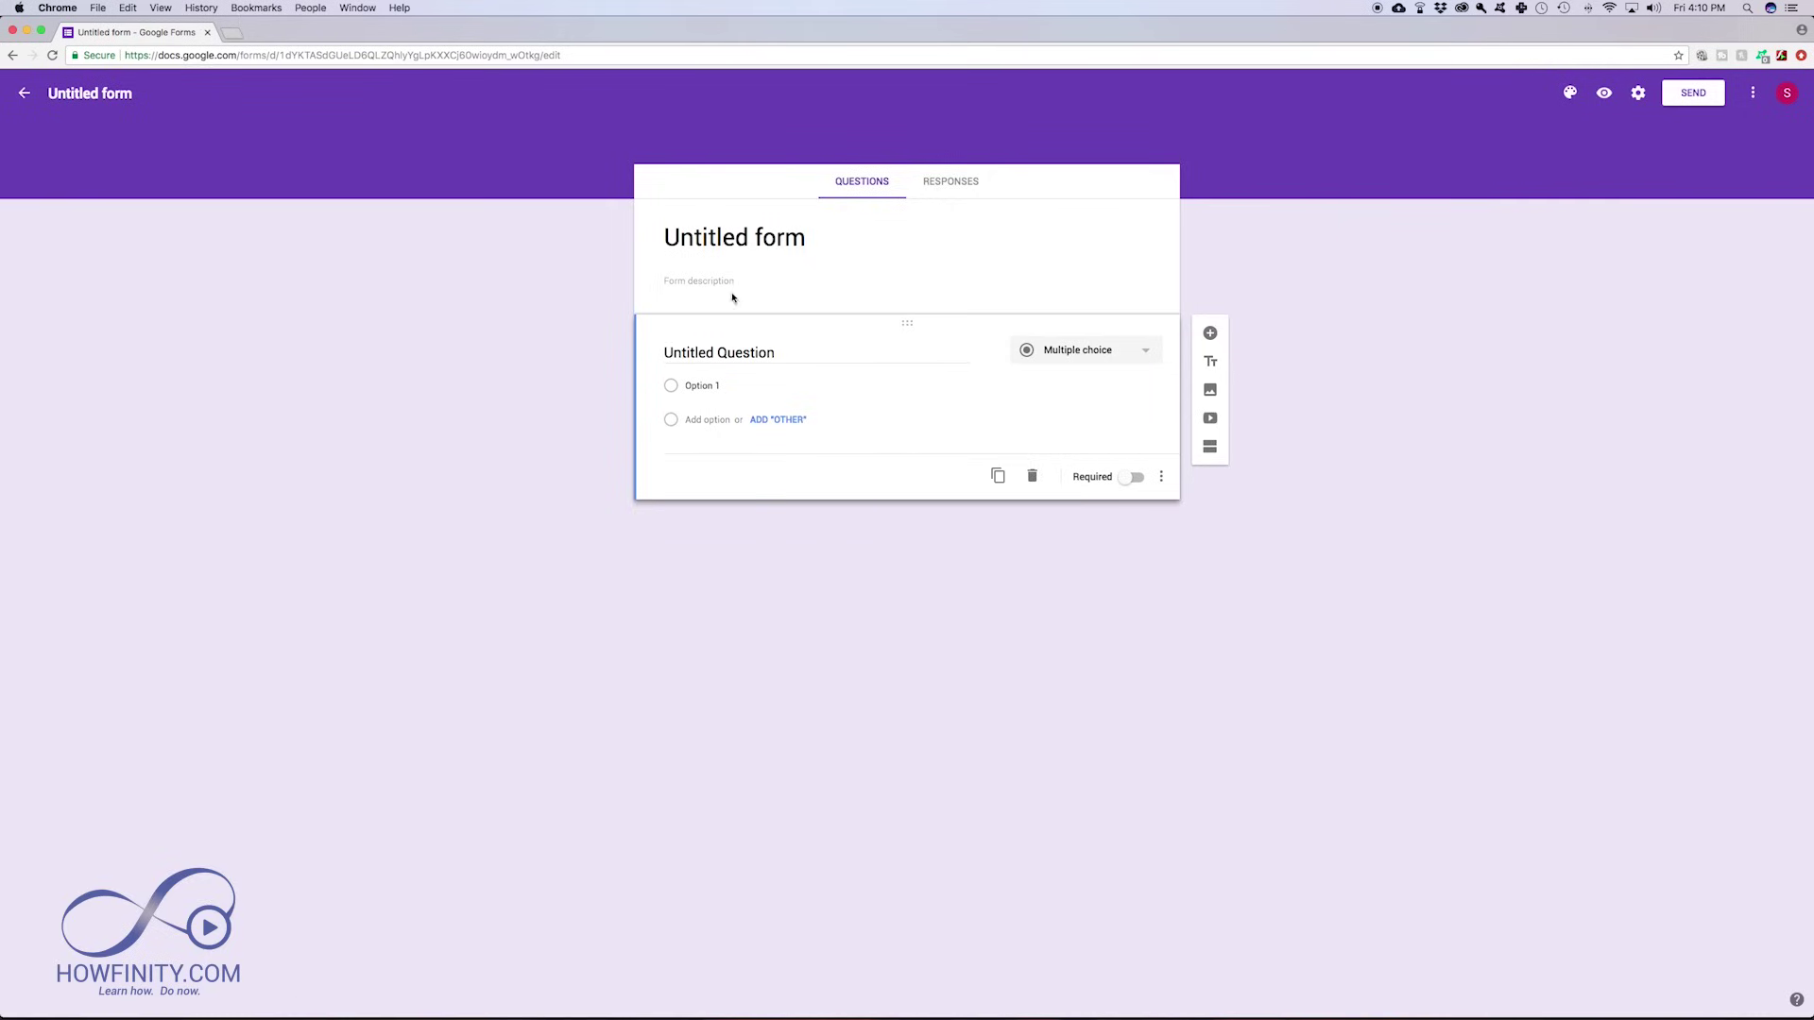
{"action": "left_click", "coordinate": [715, 241]}
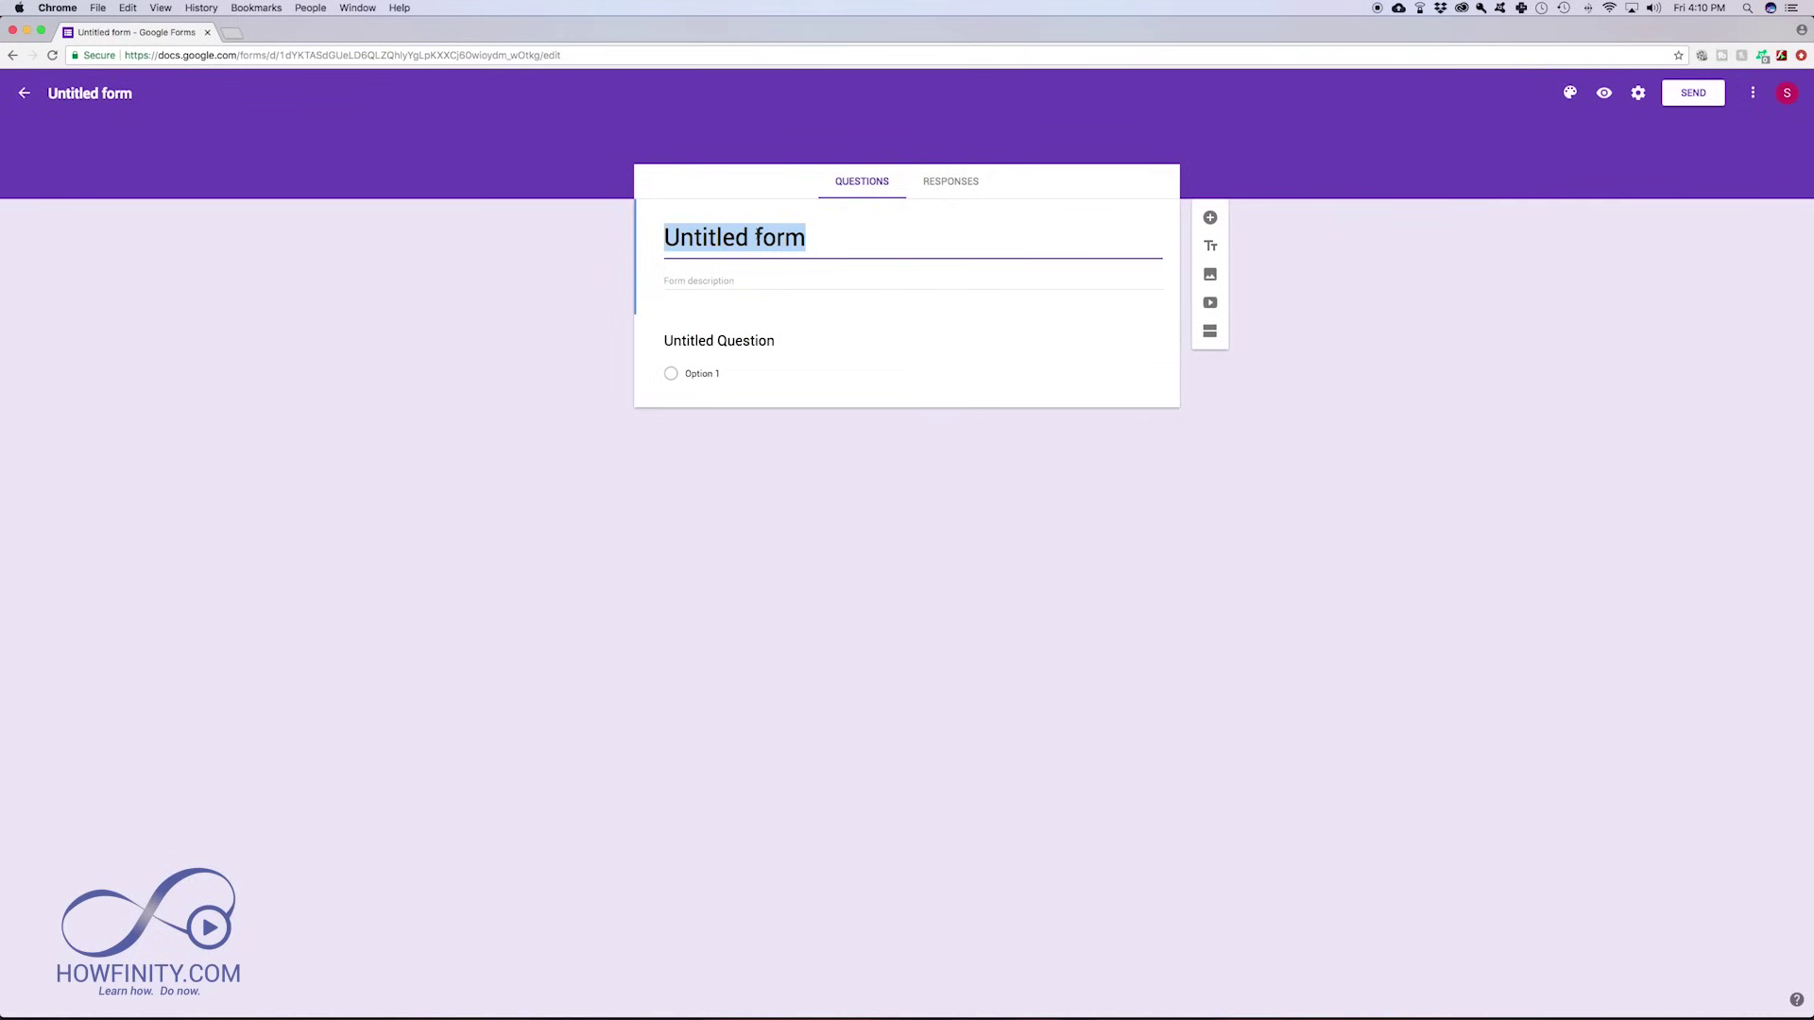
{"action": "type", "text": "Customer s"}
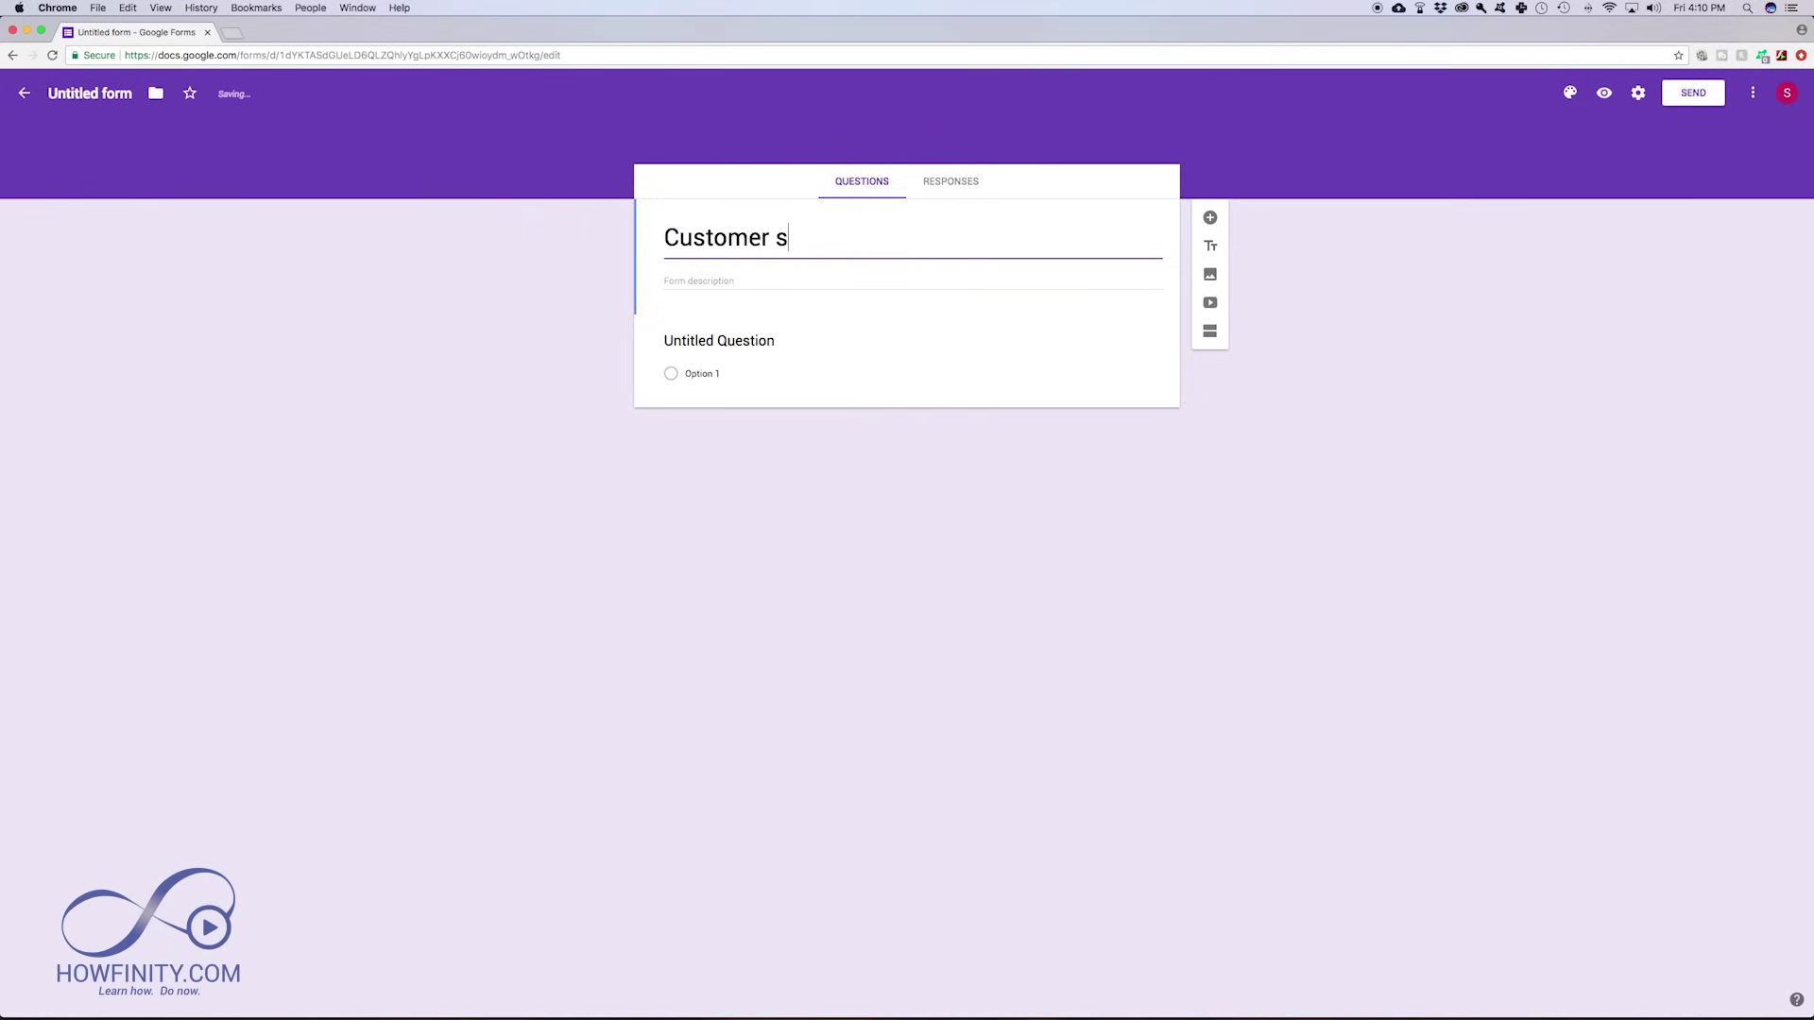
{"action": "type", "text": "urvery"}
{"action": "key", "text": "BackSpace"}
{"action": "key", "text": "BackSpace"}
{"action": "type", "text": "y"}
{"action": "left_click", "coordinate": [747, 281]}
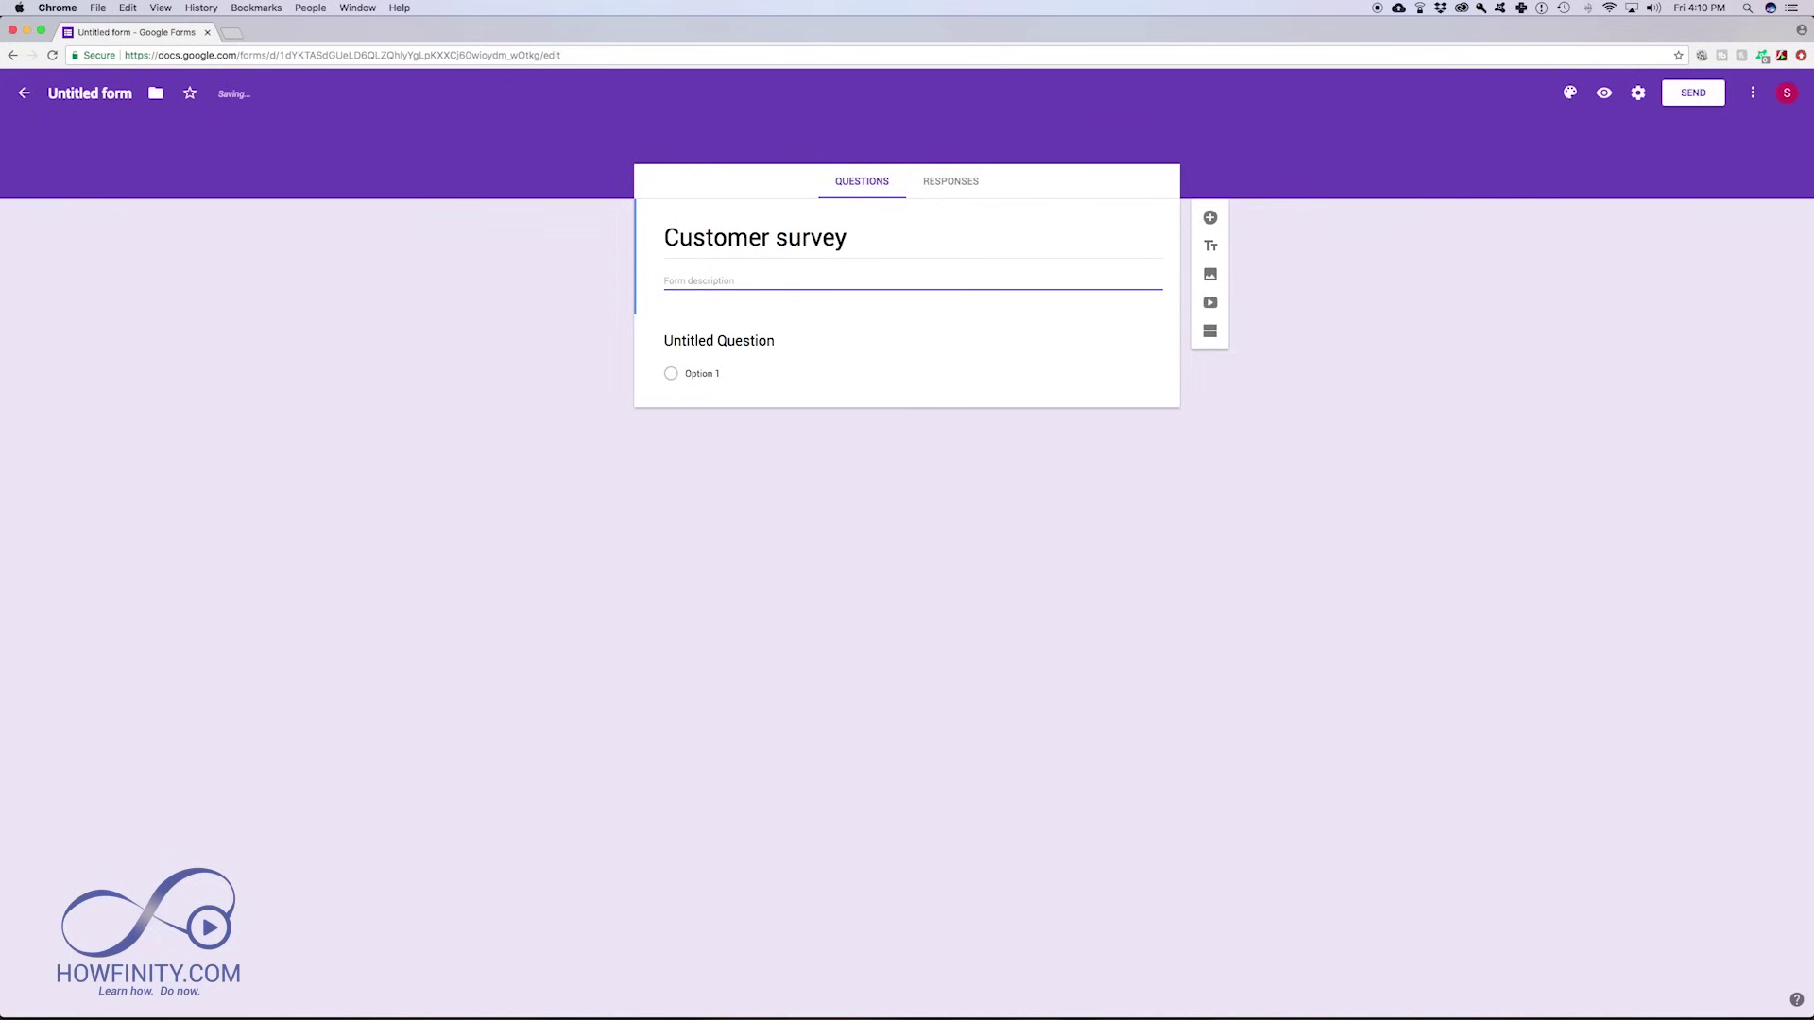
{"action": "type", "text": "How are we doing?"}
{"action": "left_click", "coordinate": [719, 340]}
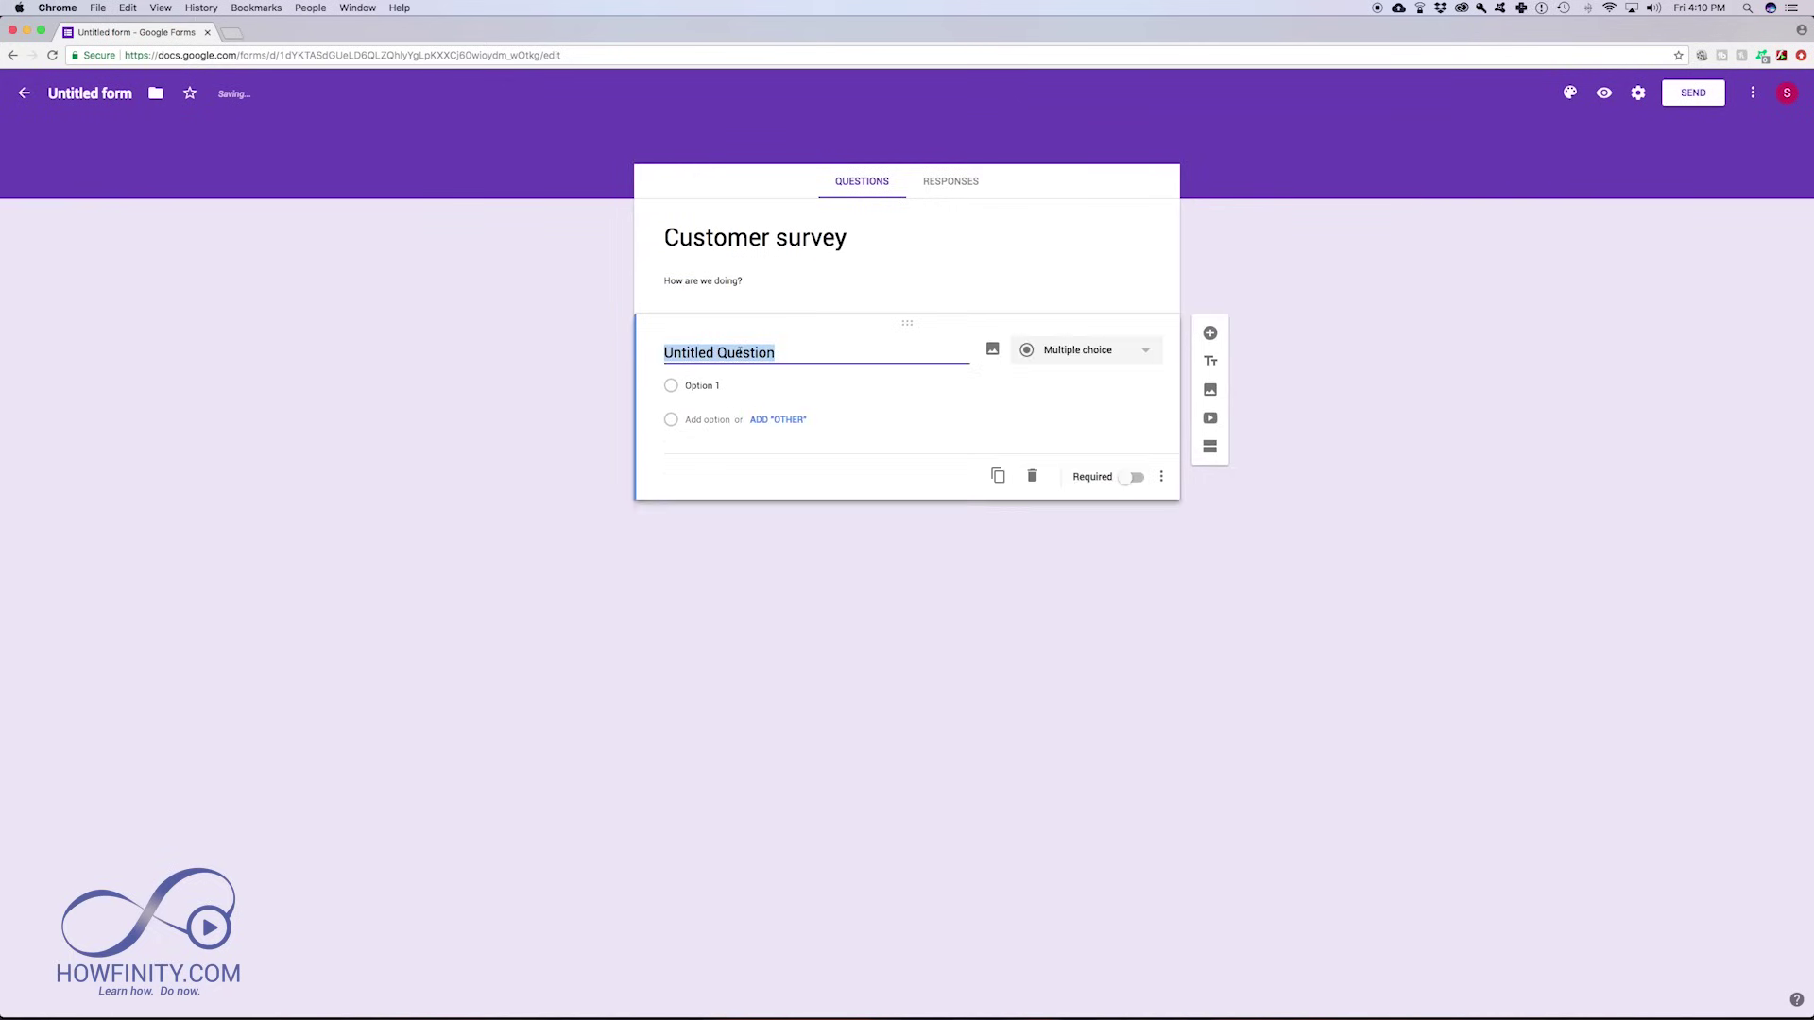
{"action": "type", "text": "Are you hap"}
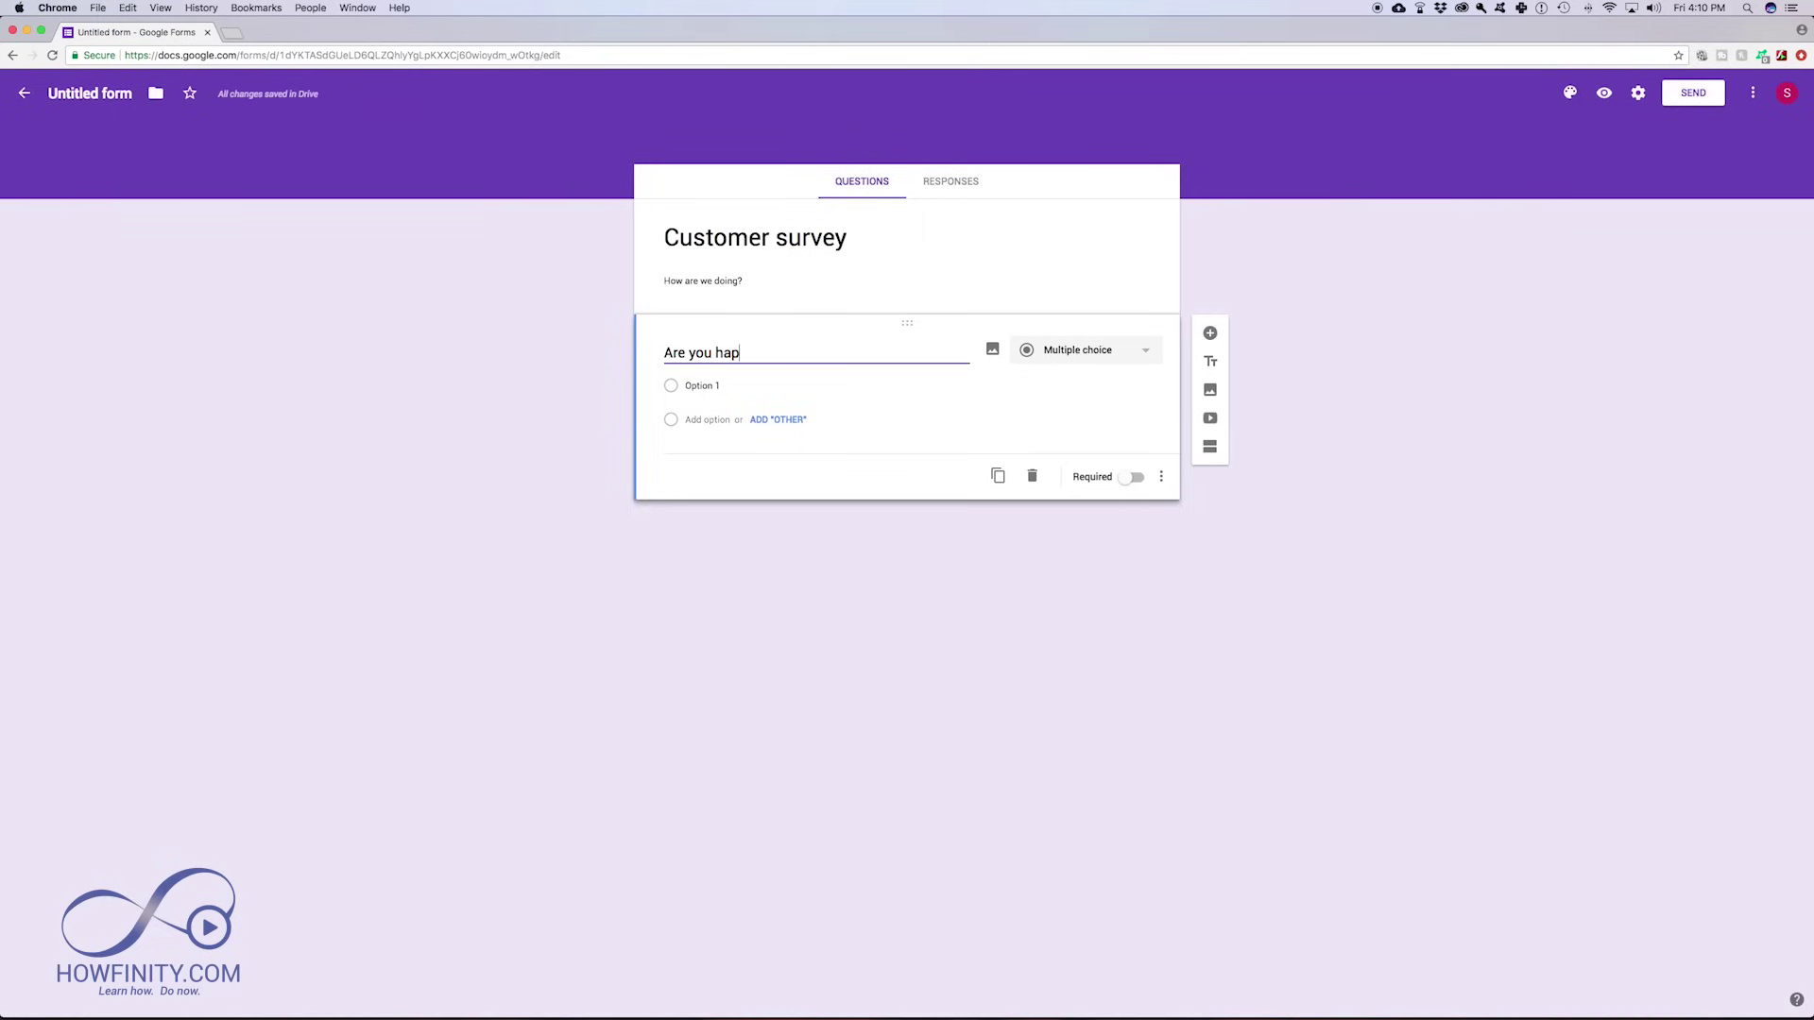
{"action": "type", "text": "py withou"}
{"action": "type", "text": "our service?"}
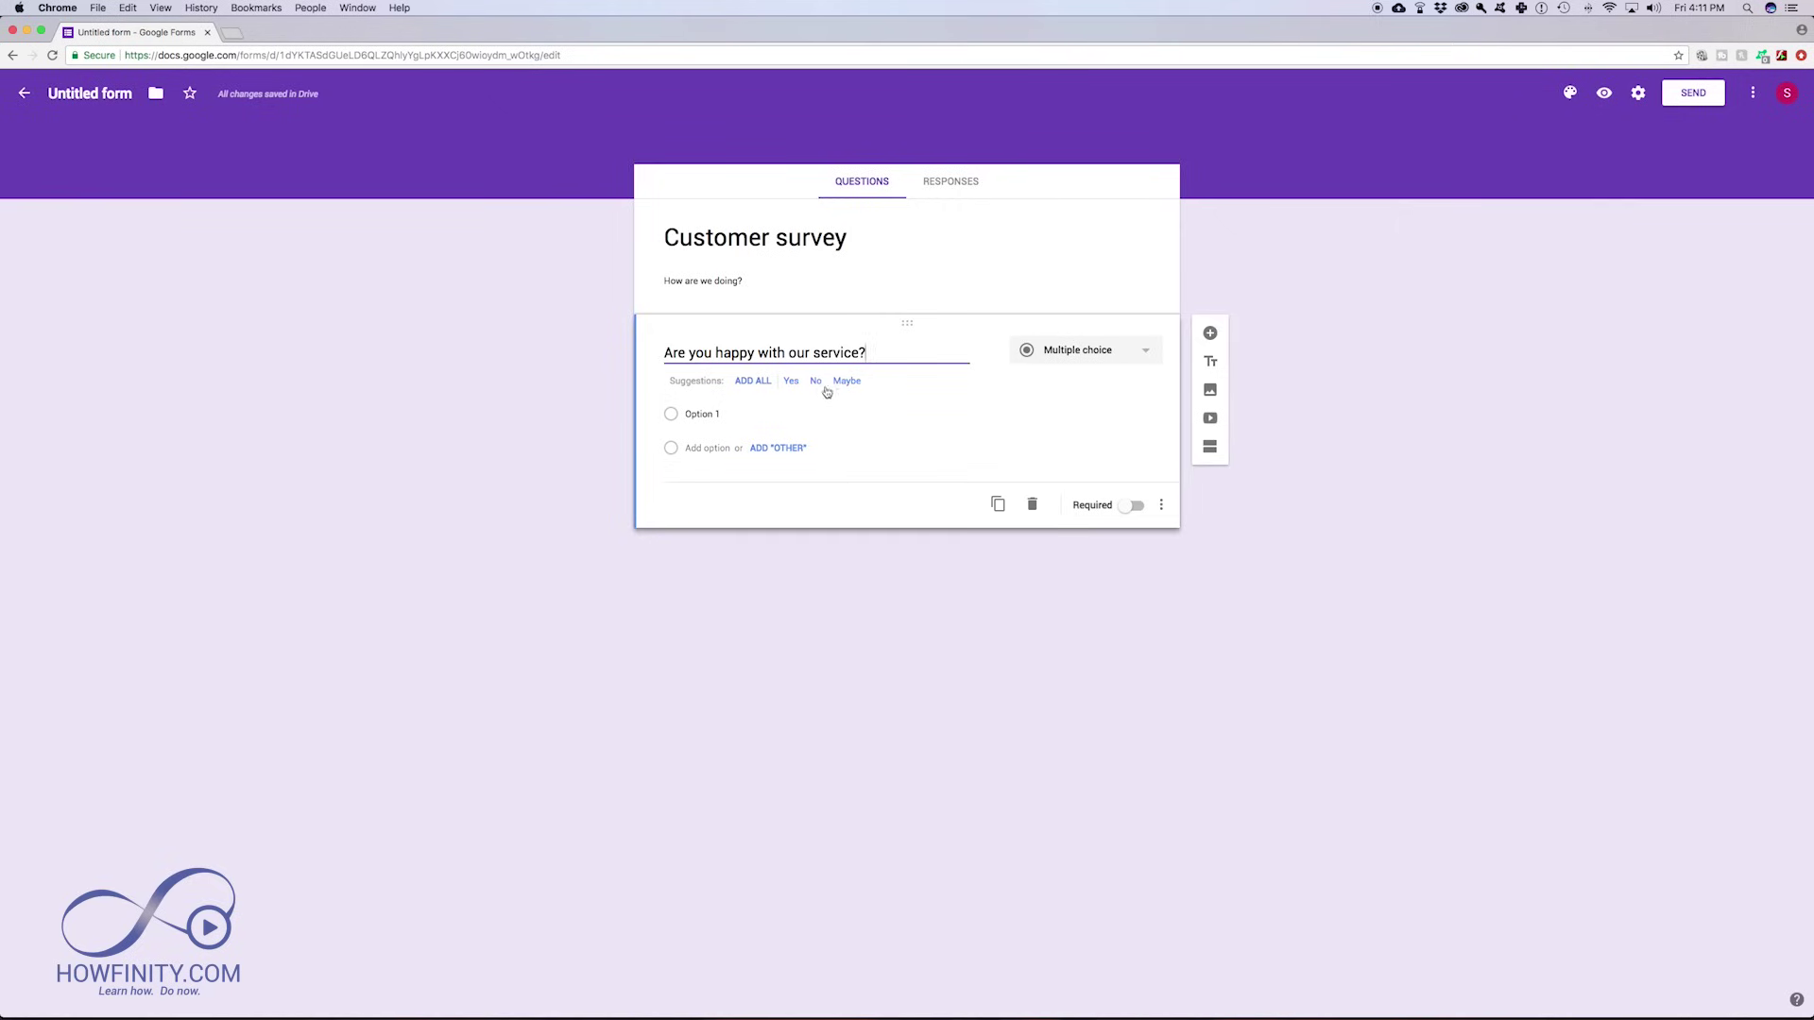
Step: Give the happiness question the answer options yes, no and maybe
{"action": "left_click", "coordinate": [752, 381]}
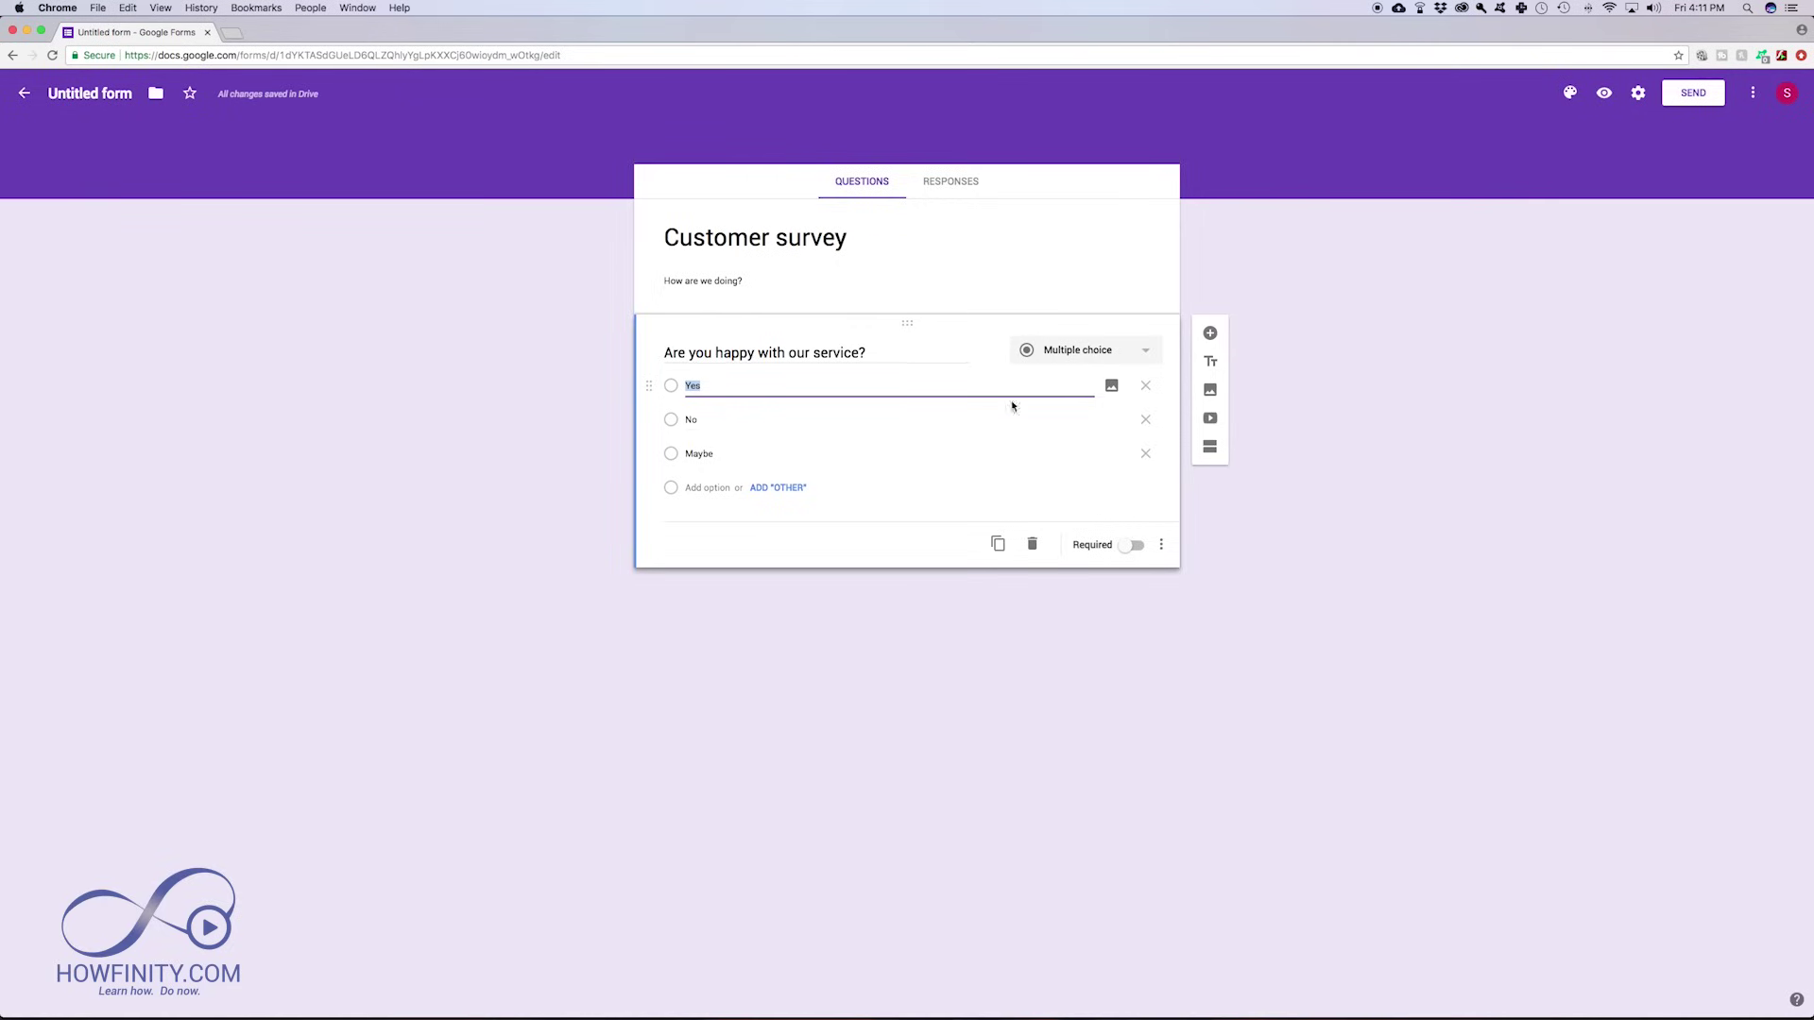
{"action": "left_click", "coordinate": [1146, 385]}
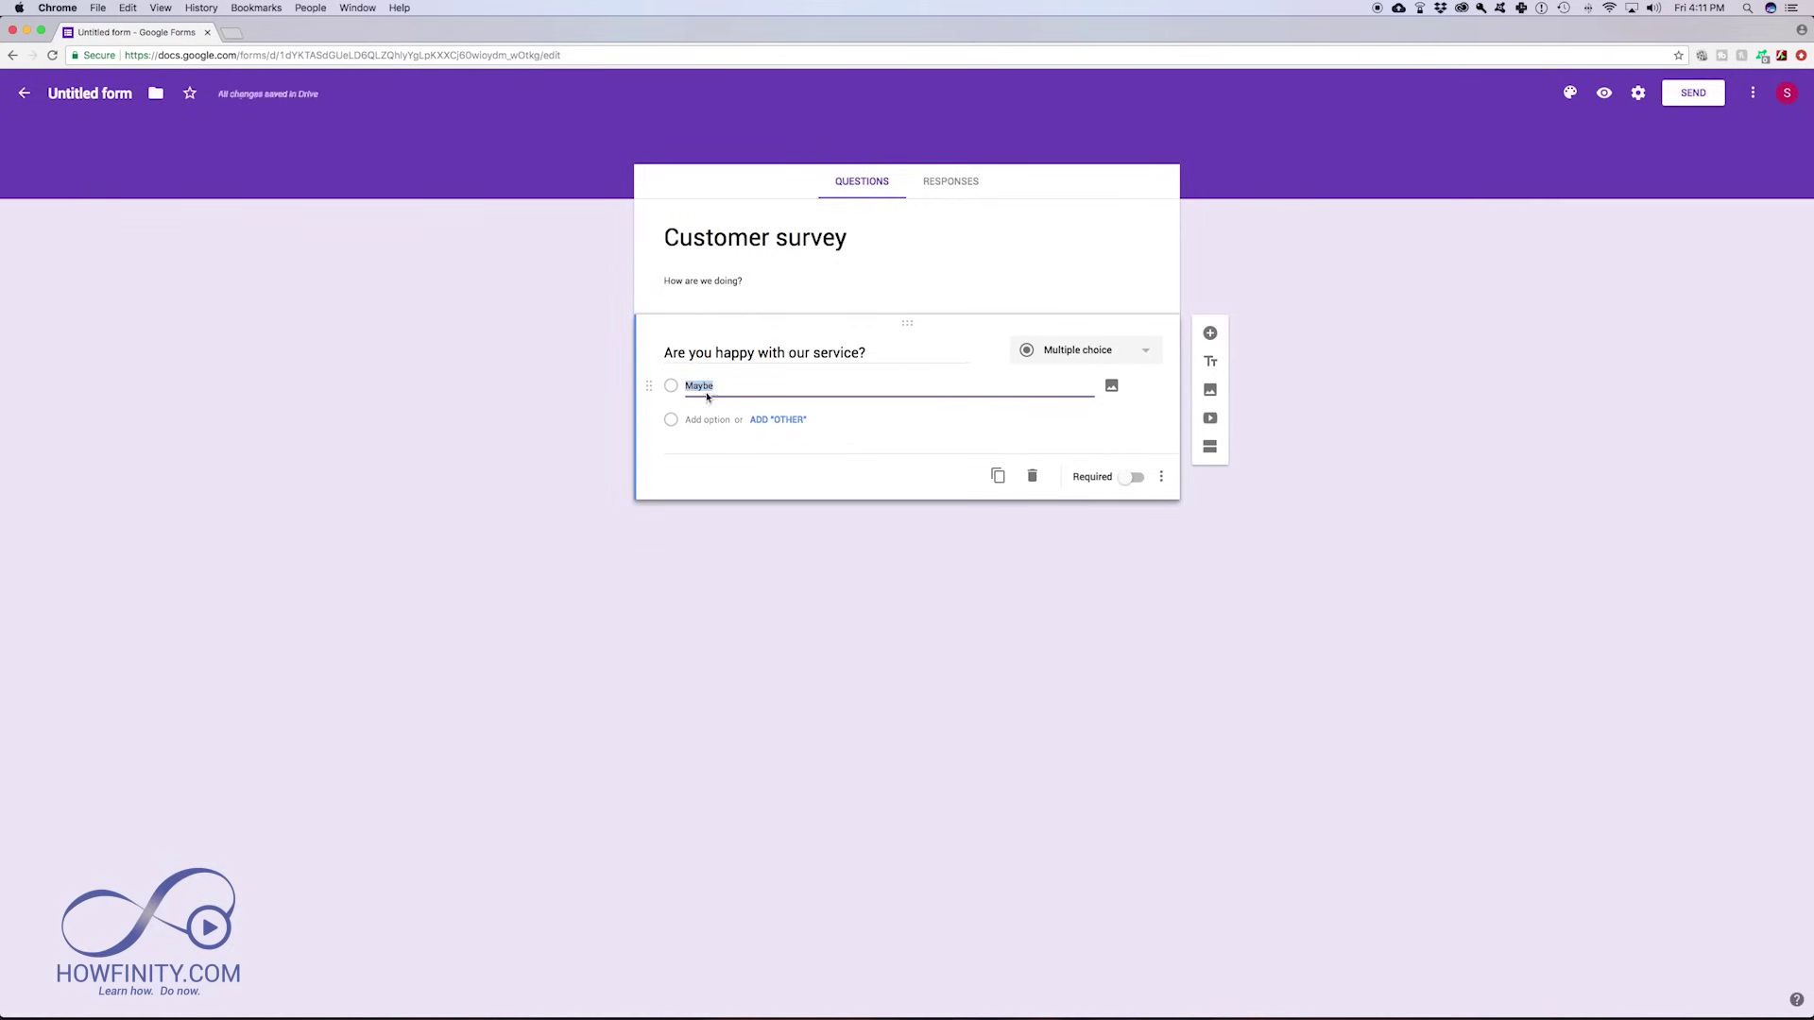
{"action": "type", "text": "o"}
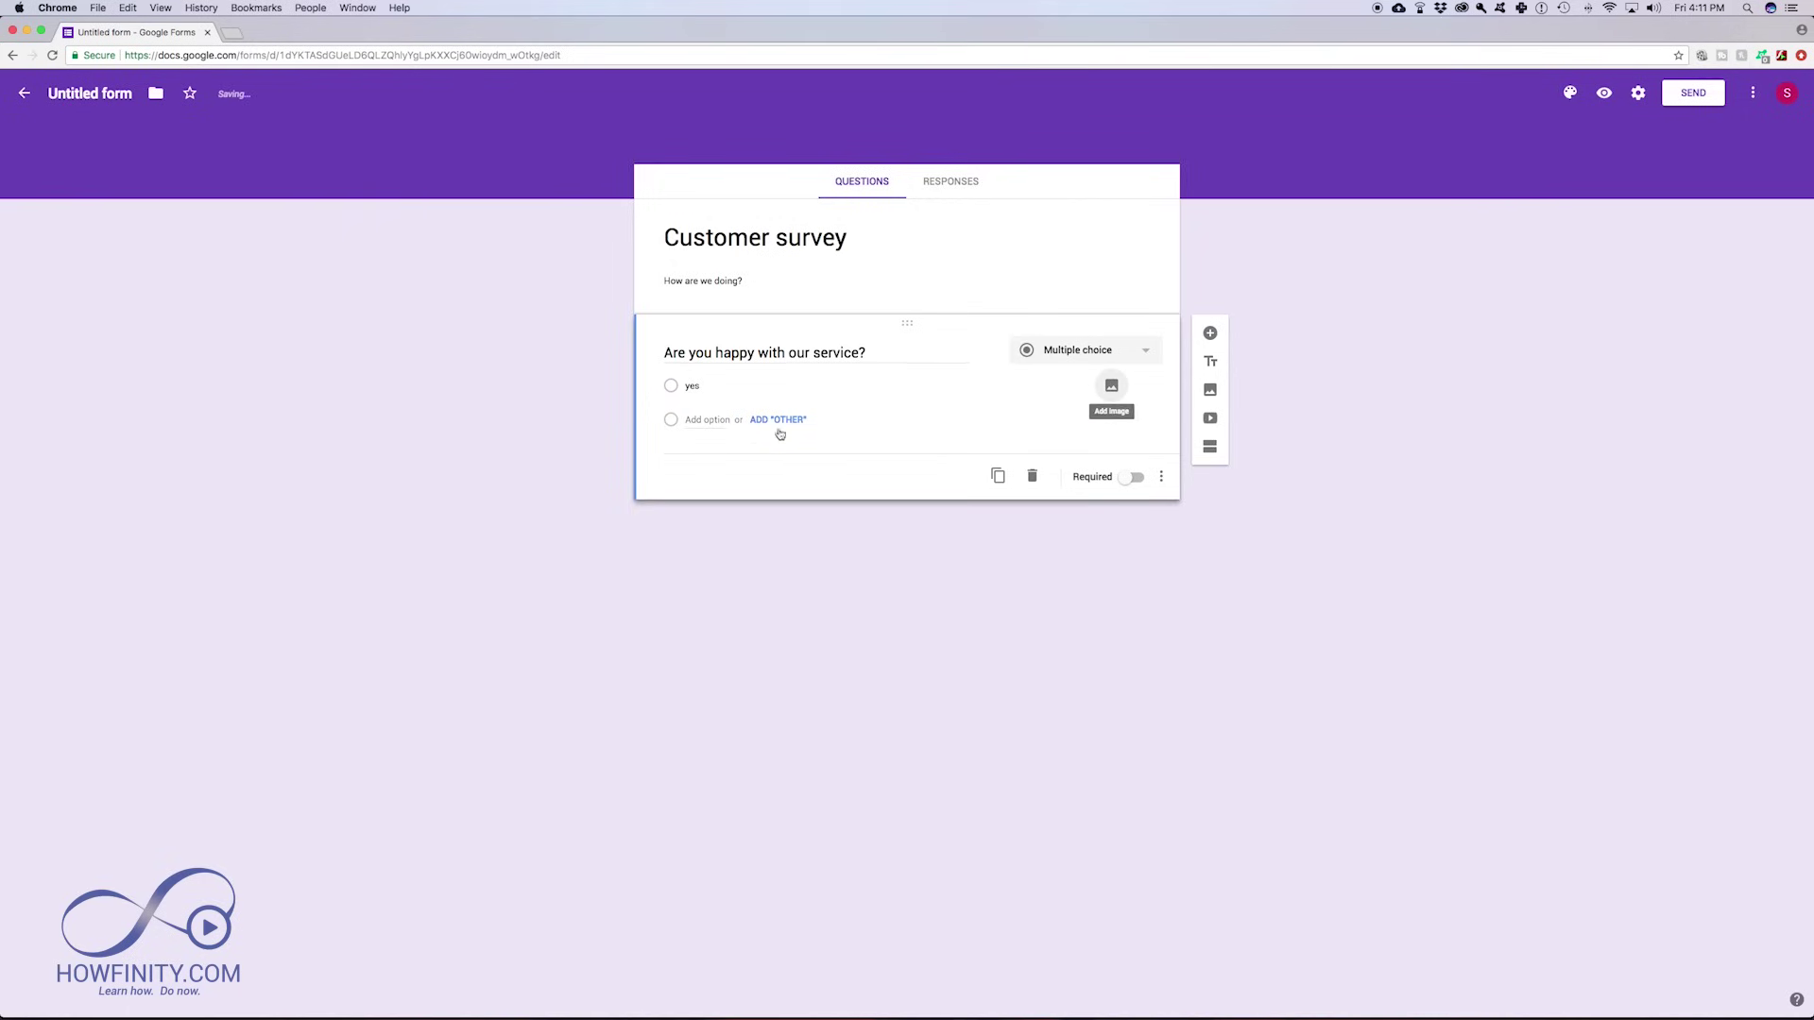
{"action": "double_click", "coordinate": [693, 386]}
{"action": "left_click", "coordinate": [698, 420]}
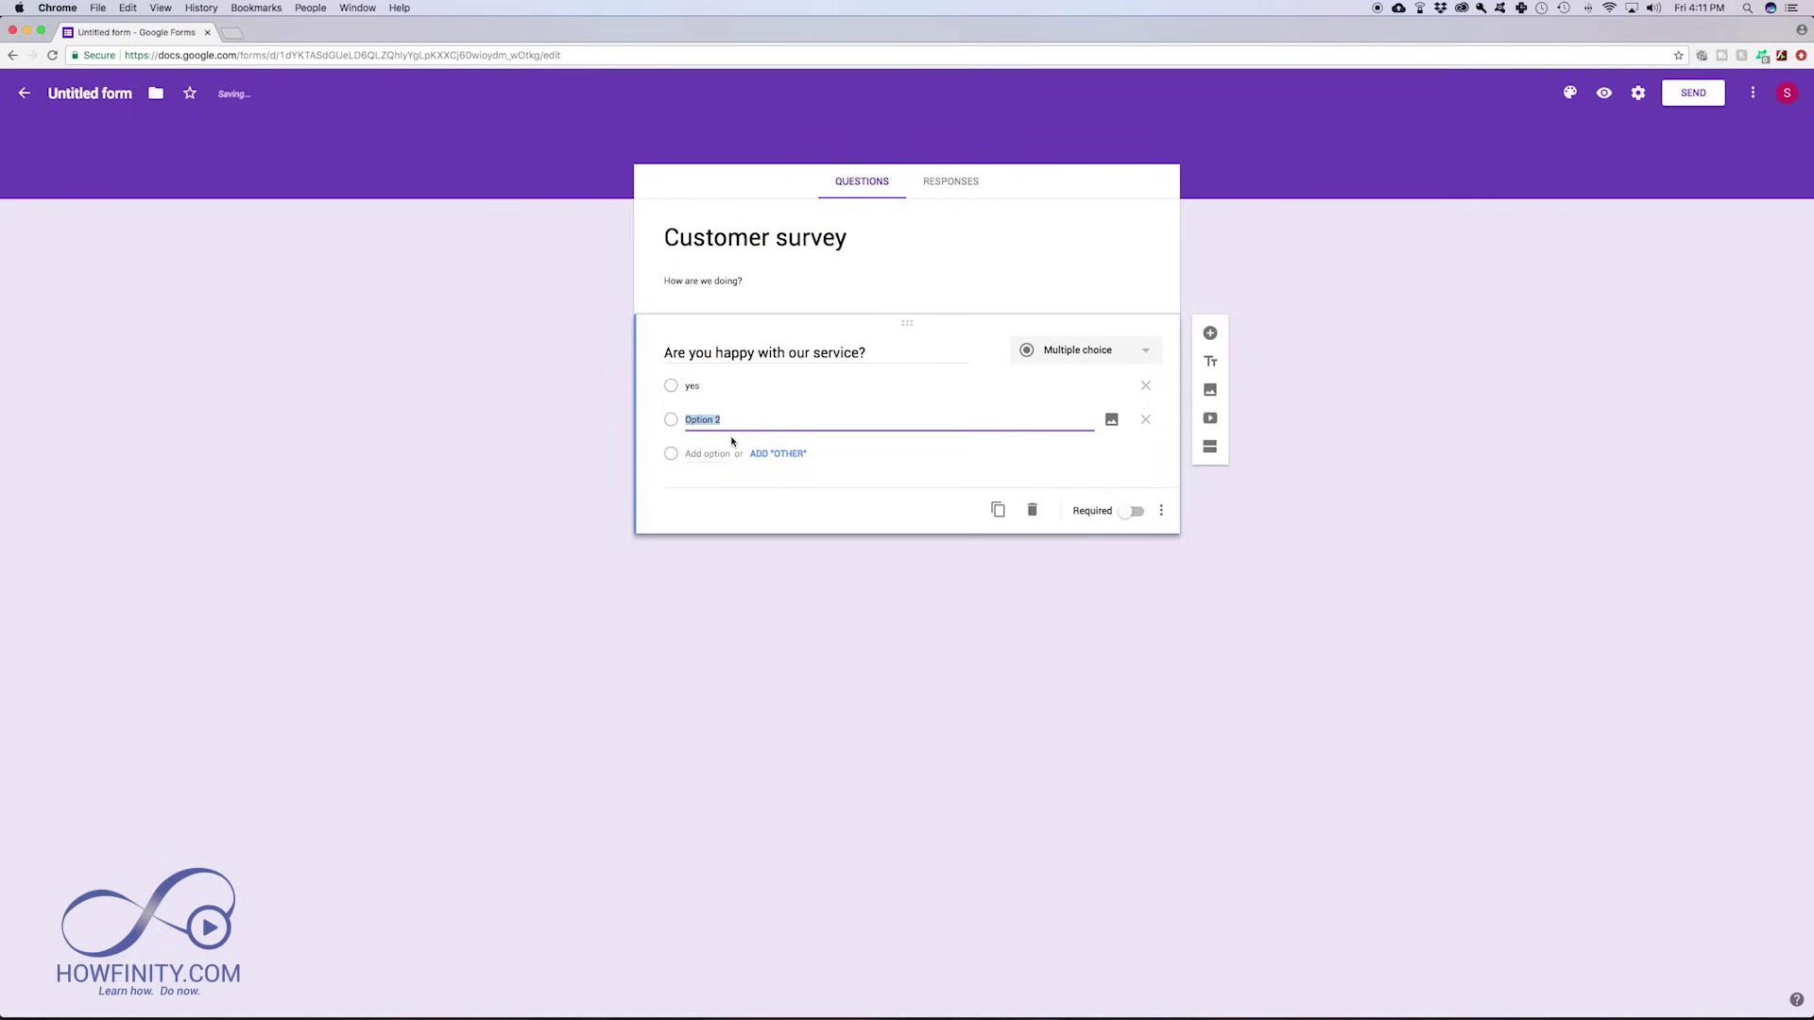
{"action": "type", "text": "no"}
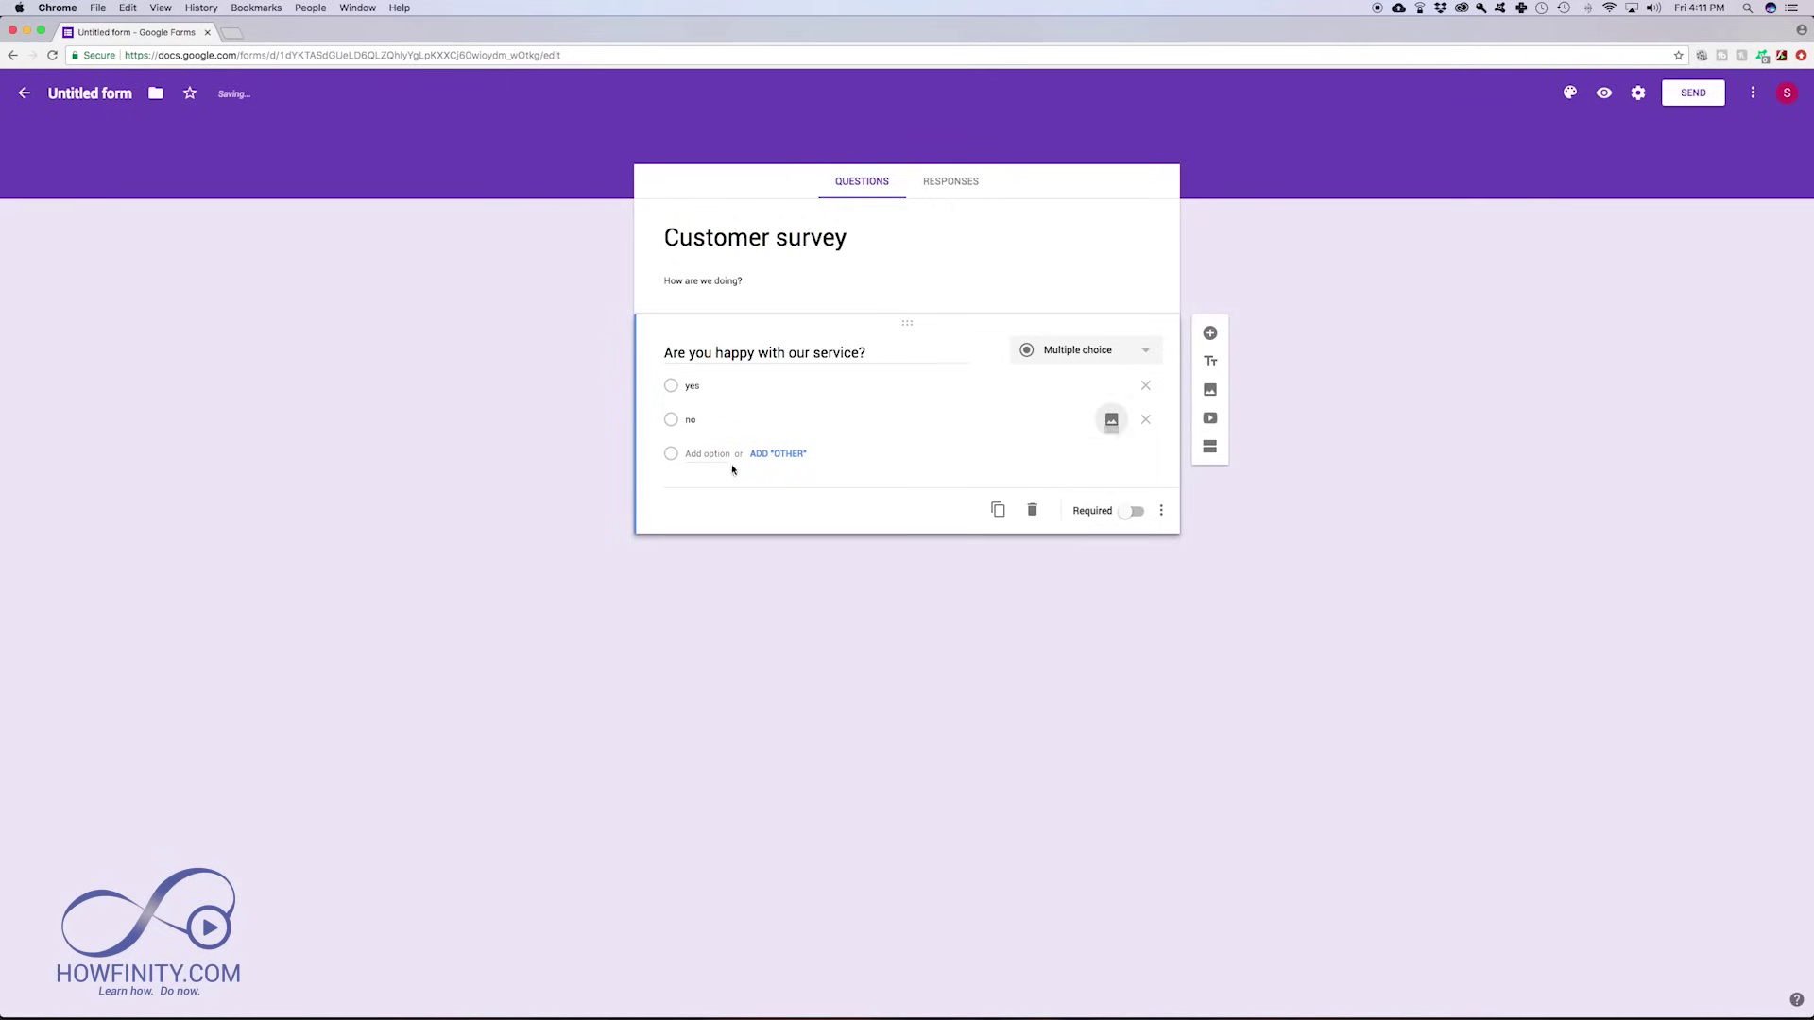
{"action": "left_click", "coordinate": [706, 454]}
{"action": "type", "text": "maybe"}
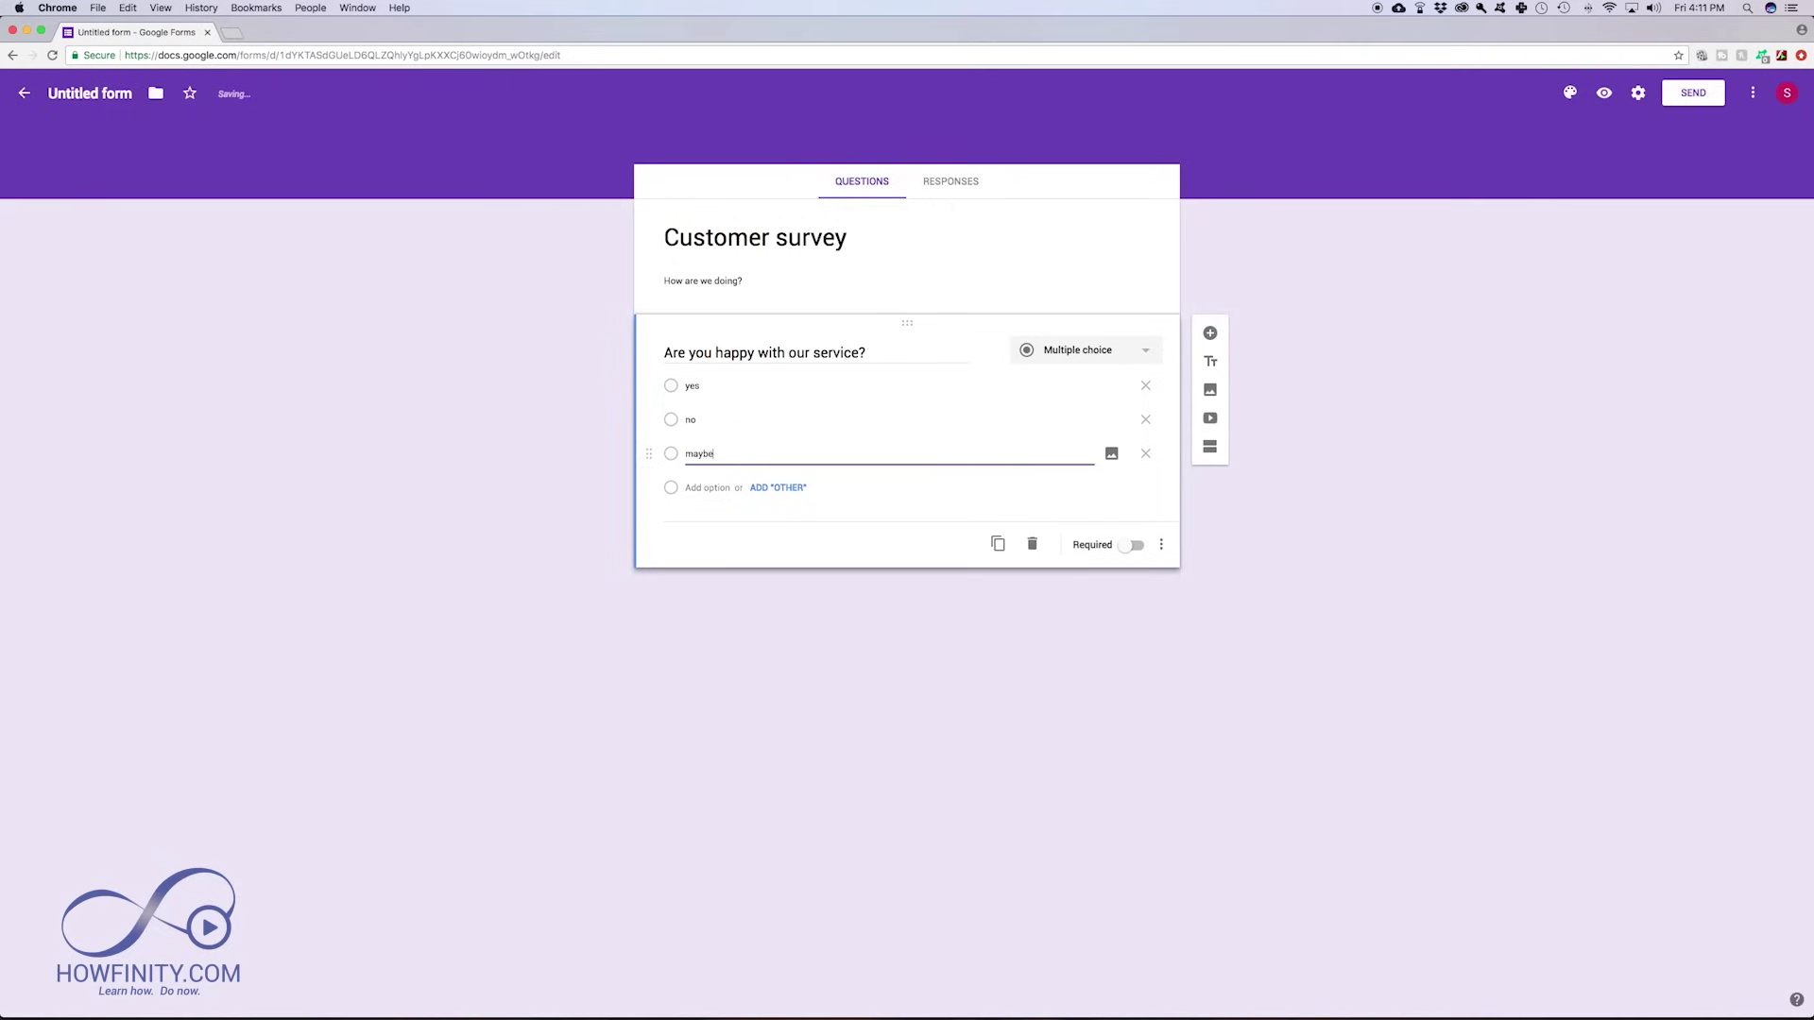
{"action": "left_click", "coordinate": [865, 450]}
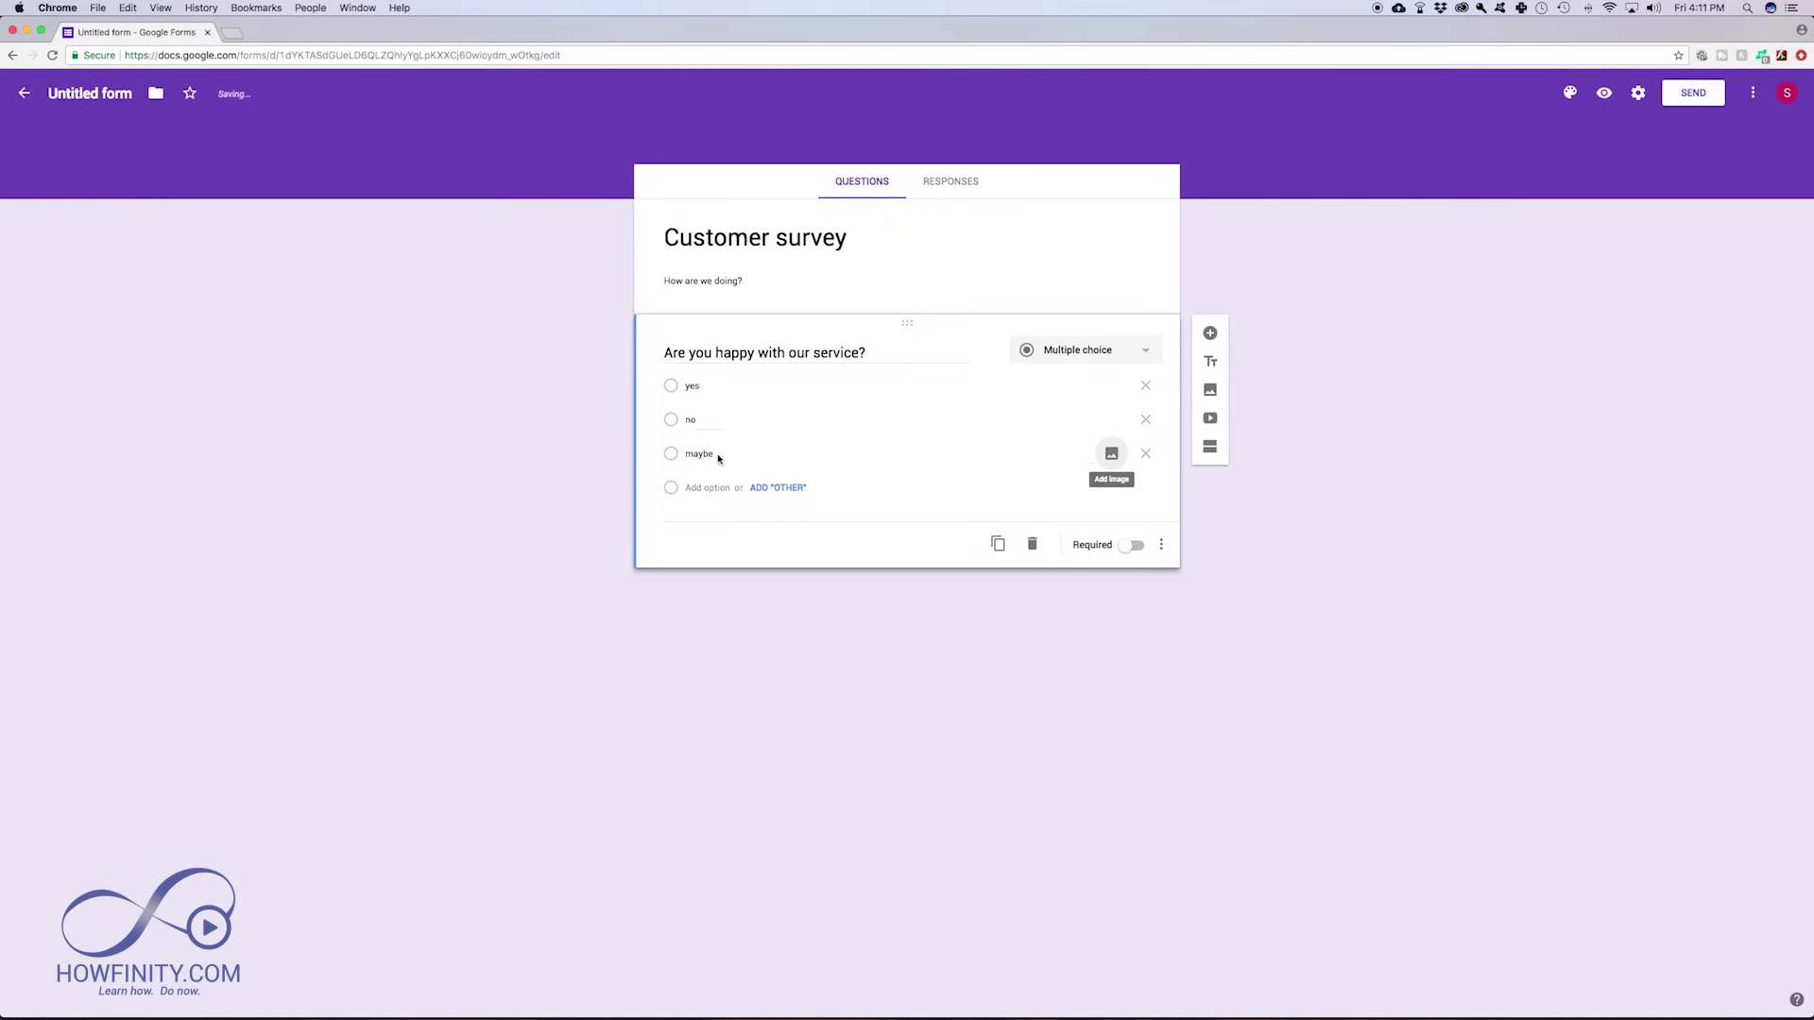
{"action": "mouse_move", "coordinate": [1125, 360]}
{"action": "left_click", "coordinate": [1158, 354]}
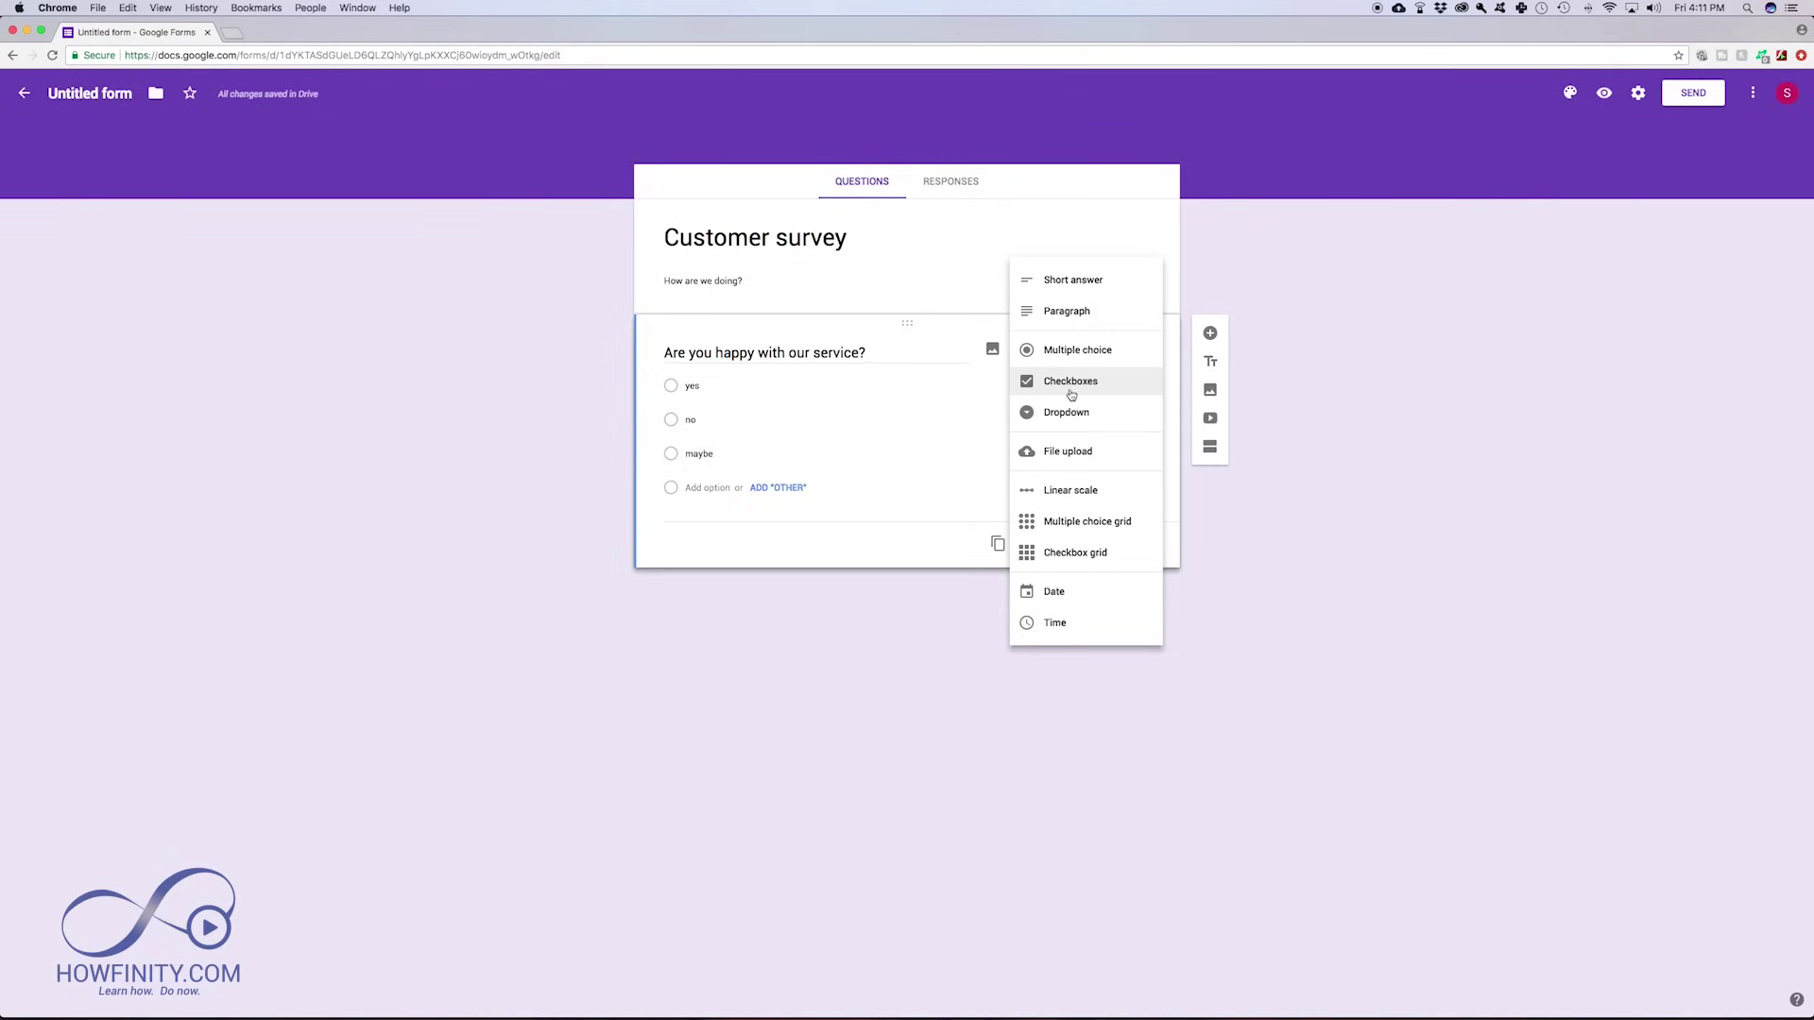
Step: Try Checkboxes and Dropdown, settle on Multiple choice, and add a blank second question
{"action": "left_click", "coordinate": [1077, 382]}
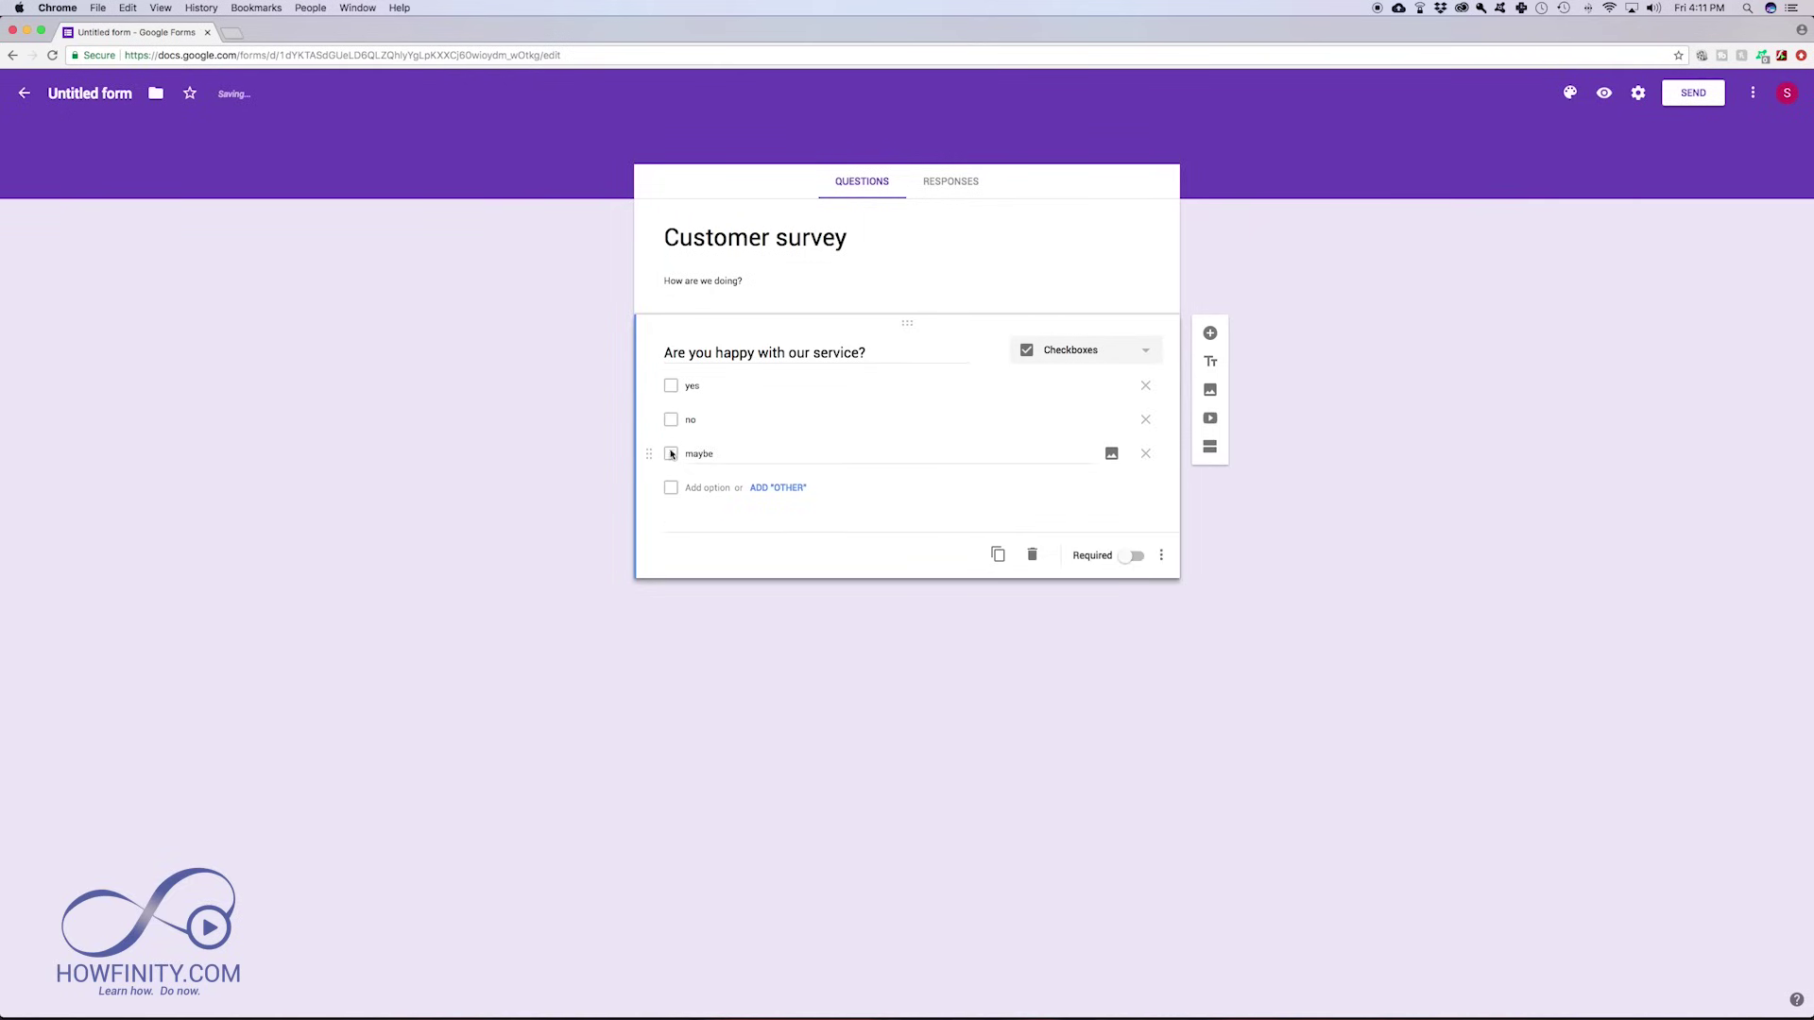
{"action": "left_click", "coordinate": [1091, 350]}
{"action": "left_click", "coordinate": [1065, 391]}
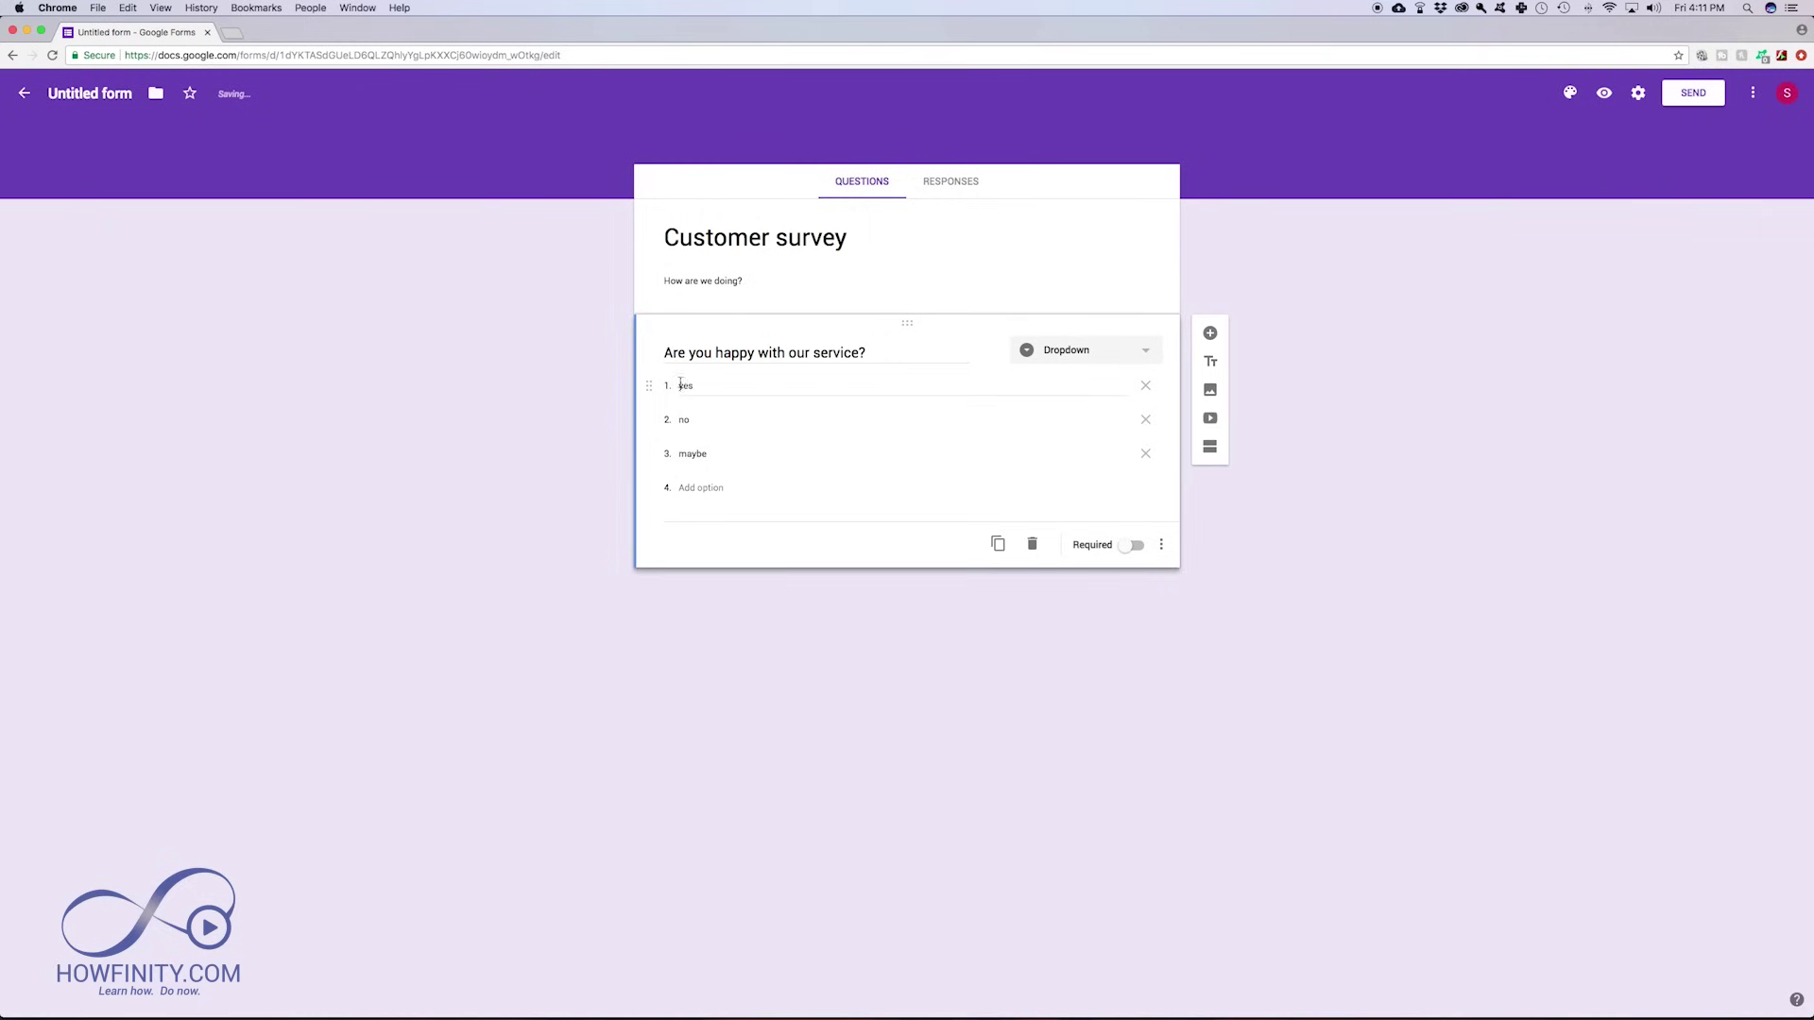
{"action": "left_click", "coordinate": [1146, 353]}
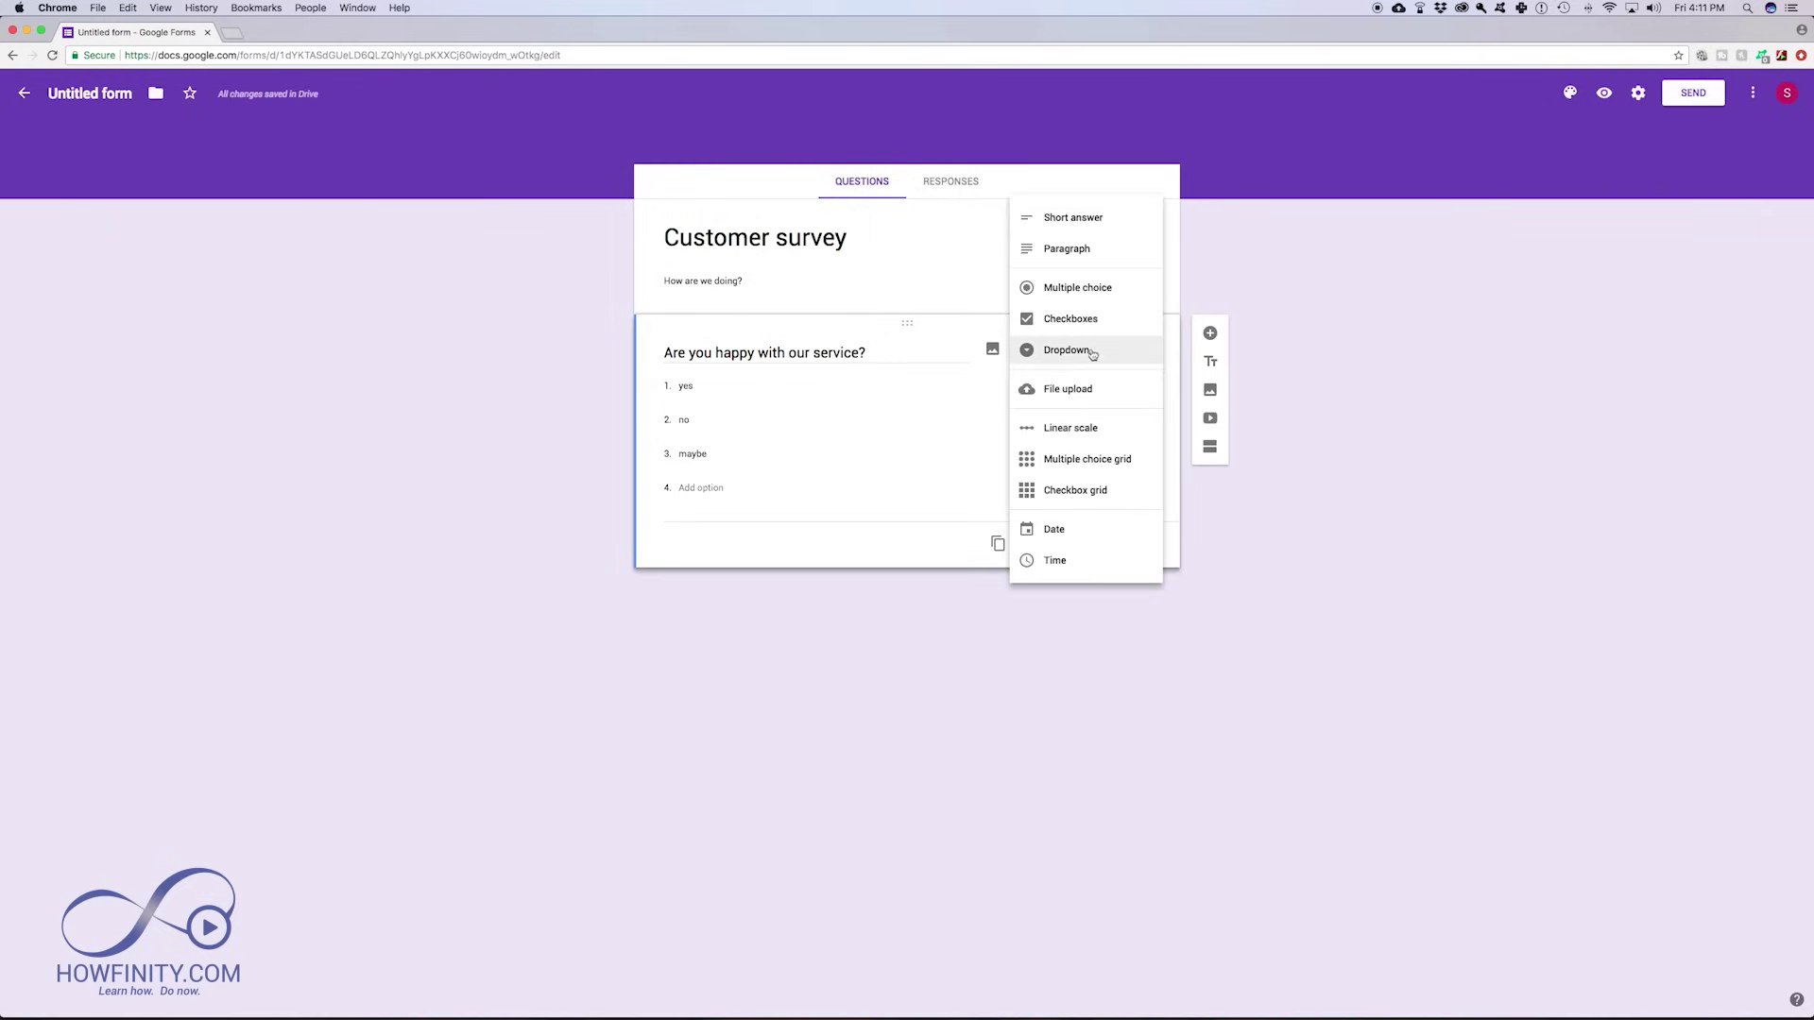
{"action": "left_click", "coordinate": [1077, 288]}
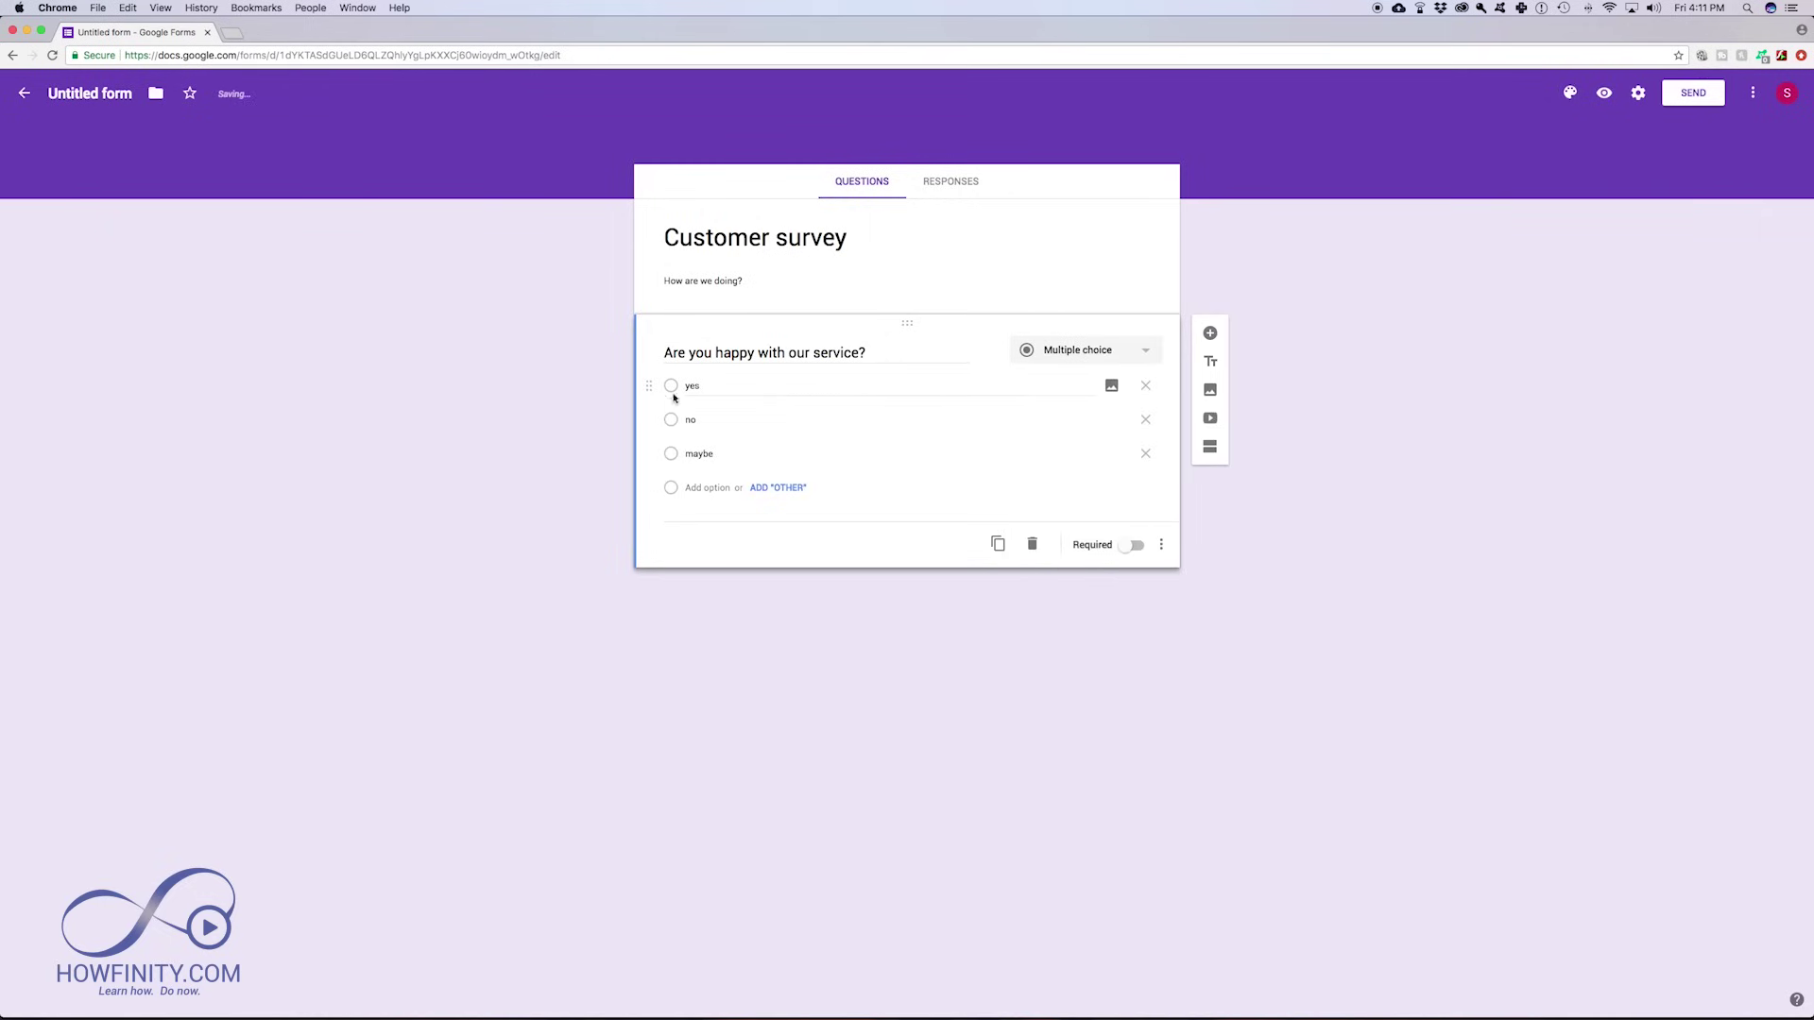
{"action": "mouse_move", "coordinate": [894, 420]}
{"action": "left_click", "coordinate": [1212, 336]}
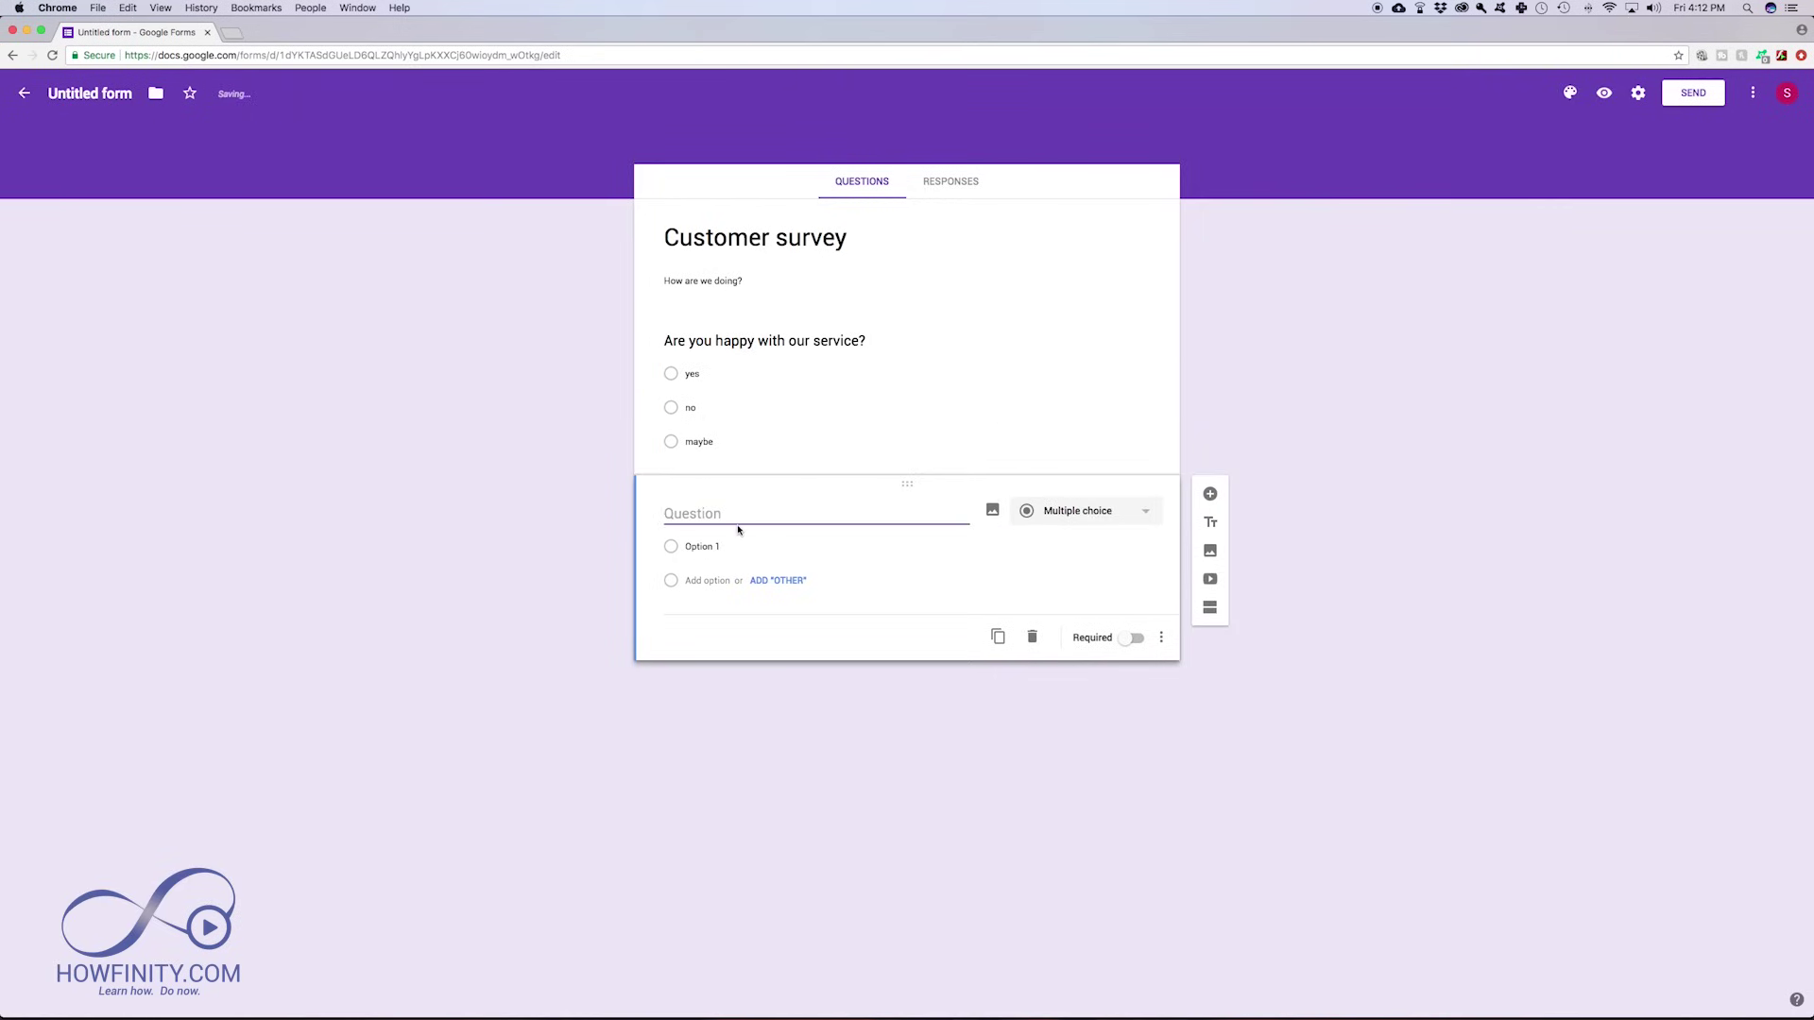
{"action": "type", "text": "What is your favorite option?"}
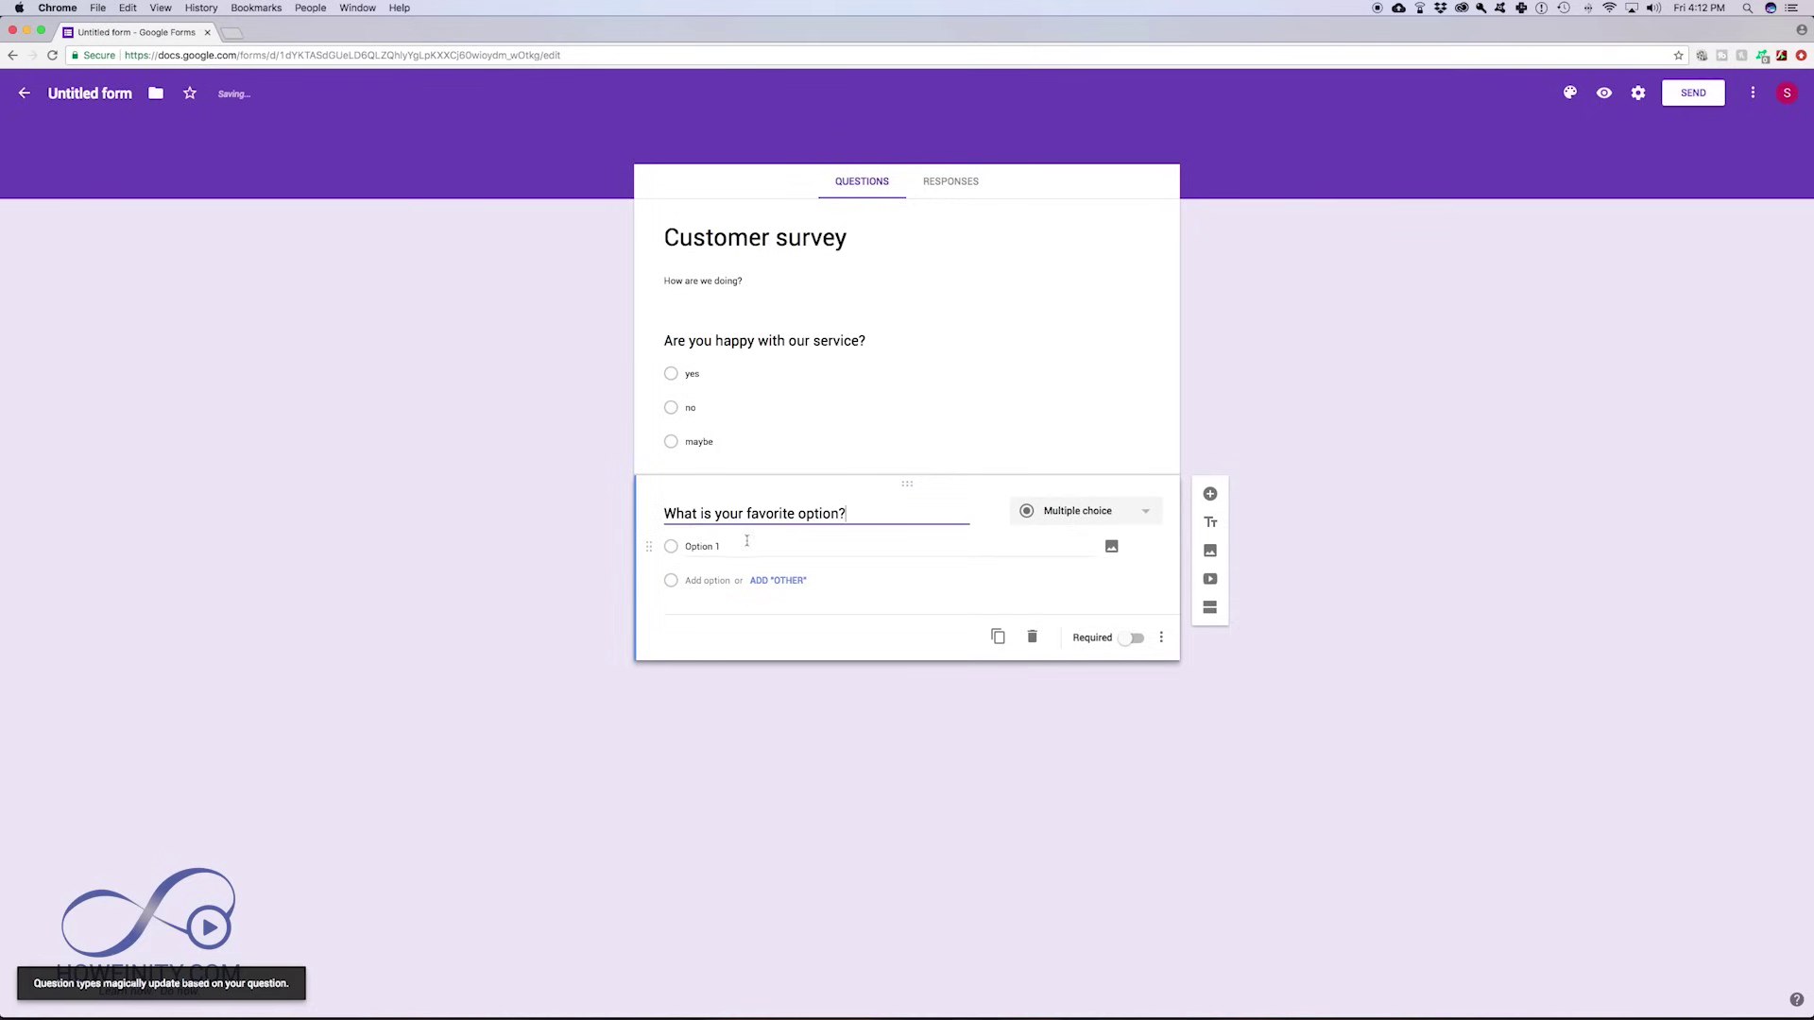
Step: Word the second question 'What is your favorite option?' with choices videos, photo and music
{"action": "left_click", "coordinate": [765, 548]}
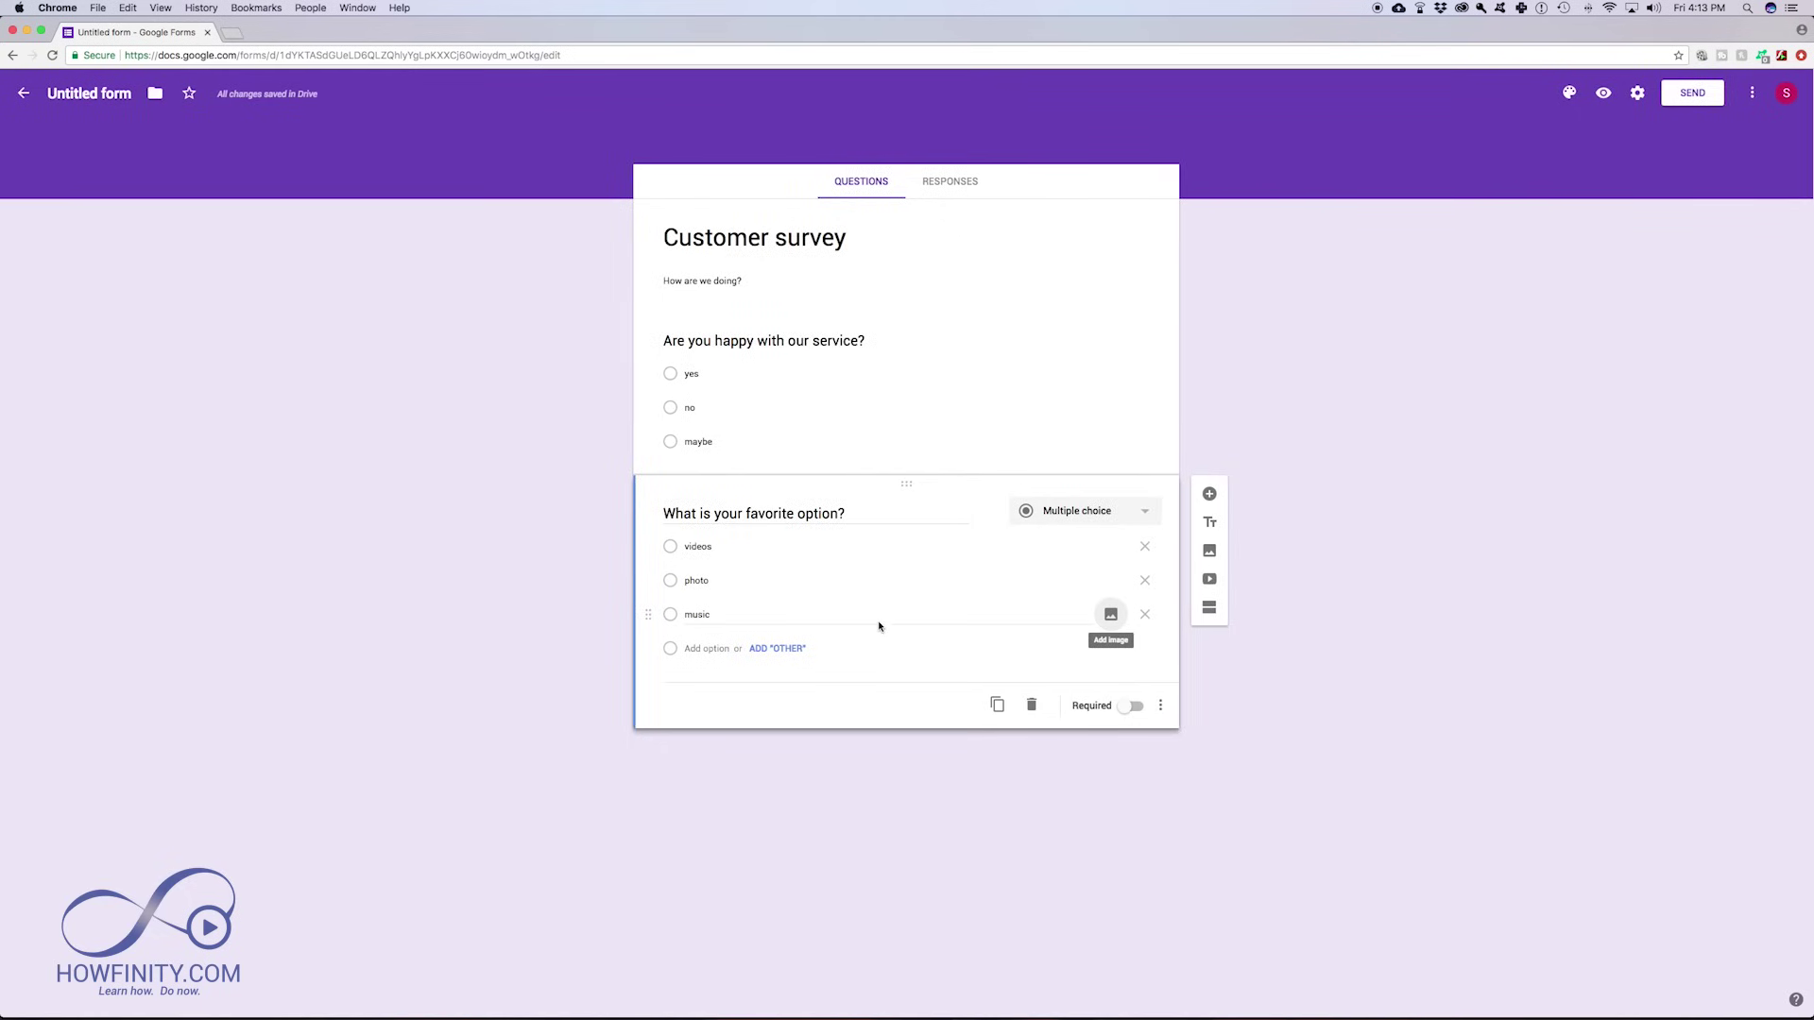
{"action": "left_click", "coordinate": [1132, 707]}
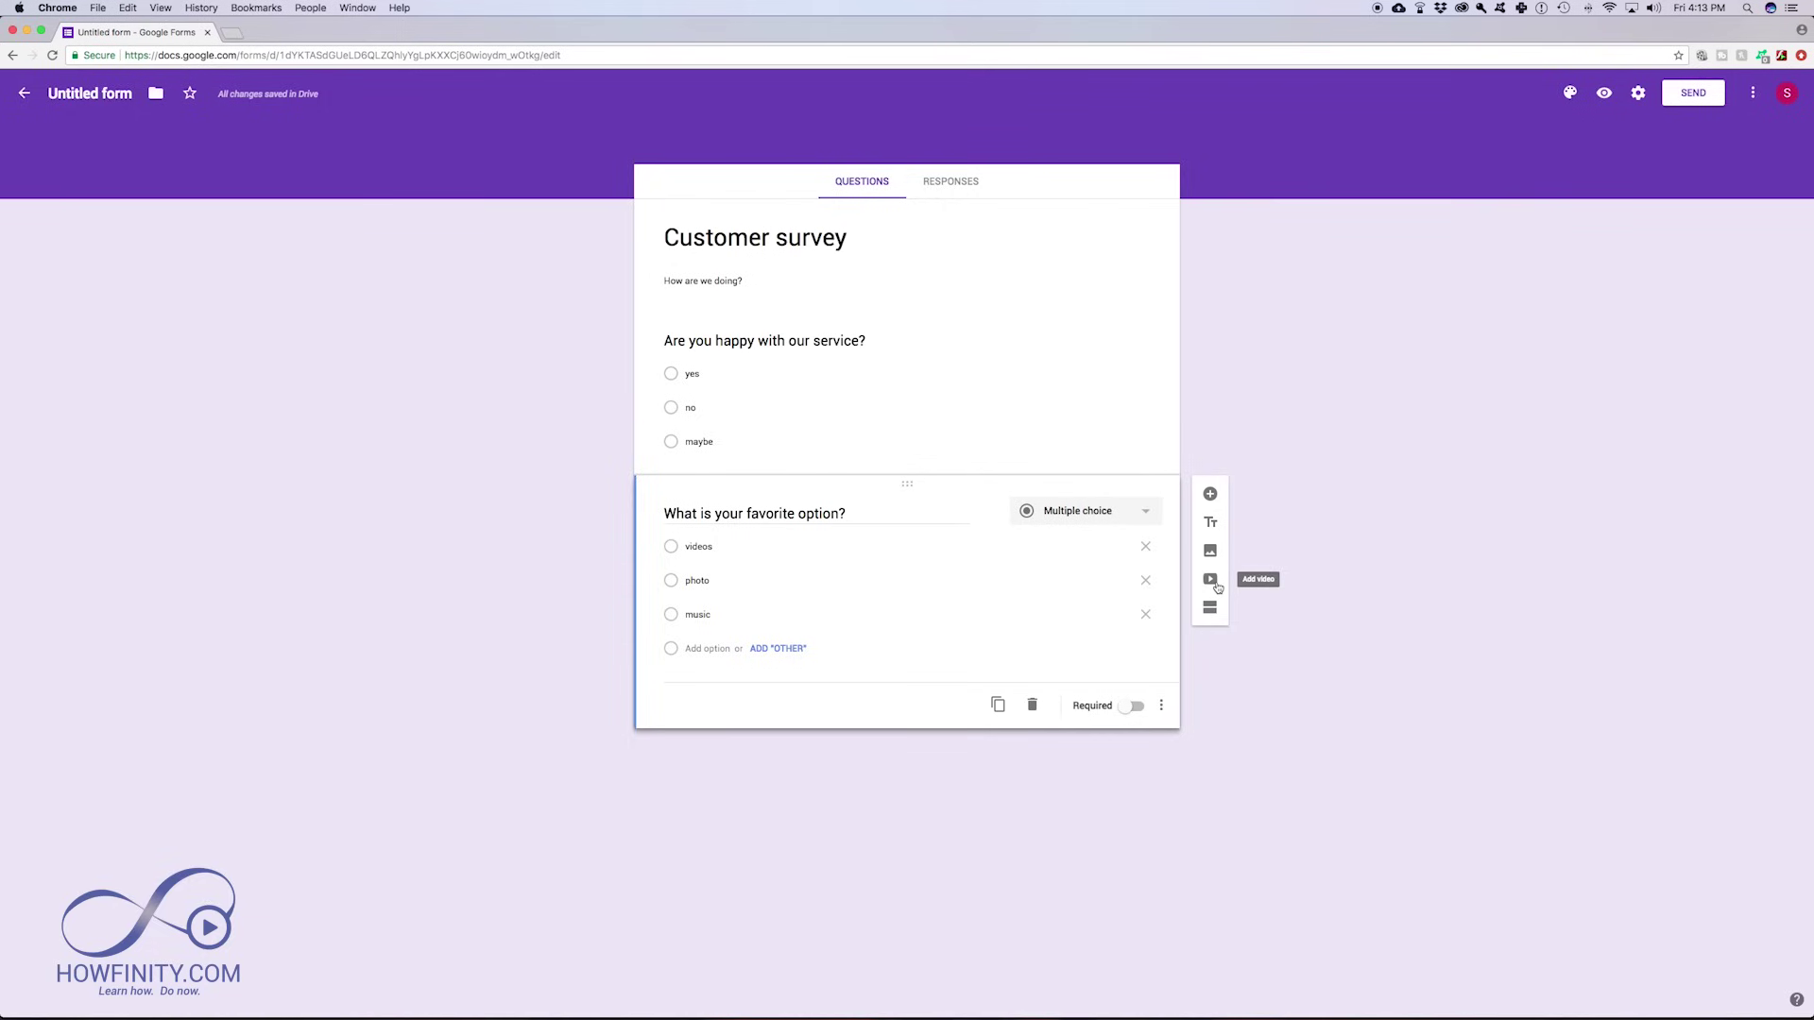
{"action": "left_click", "coordinate": [1210, 550]}
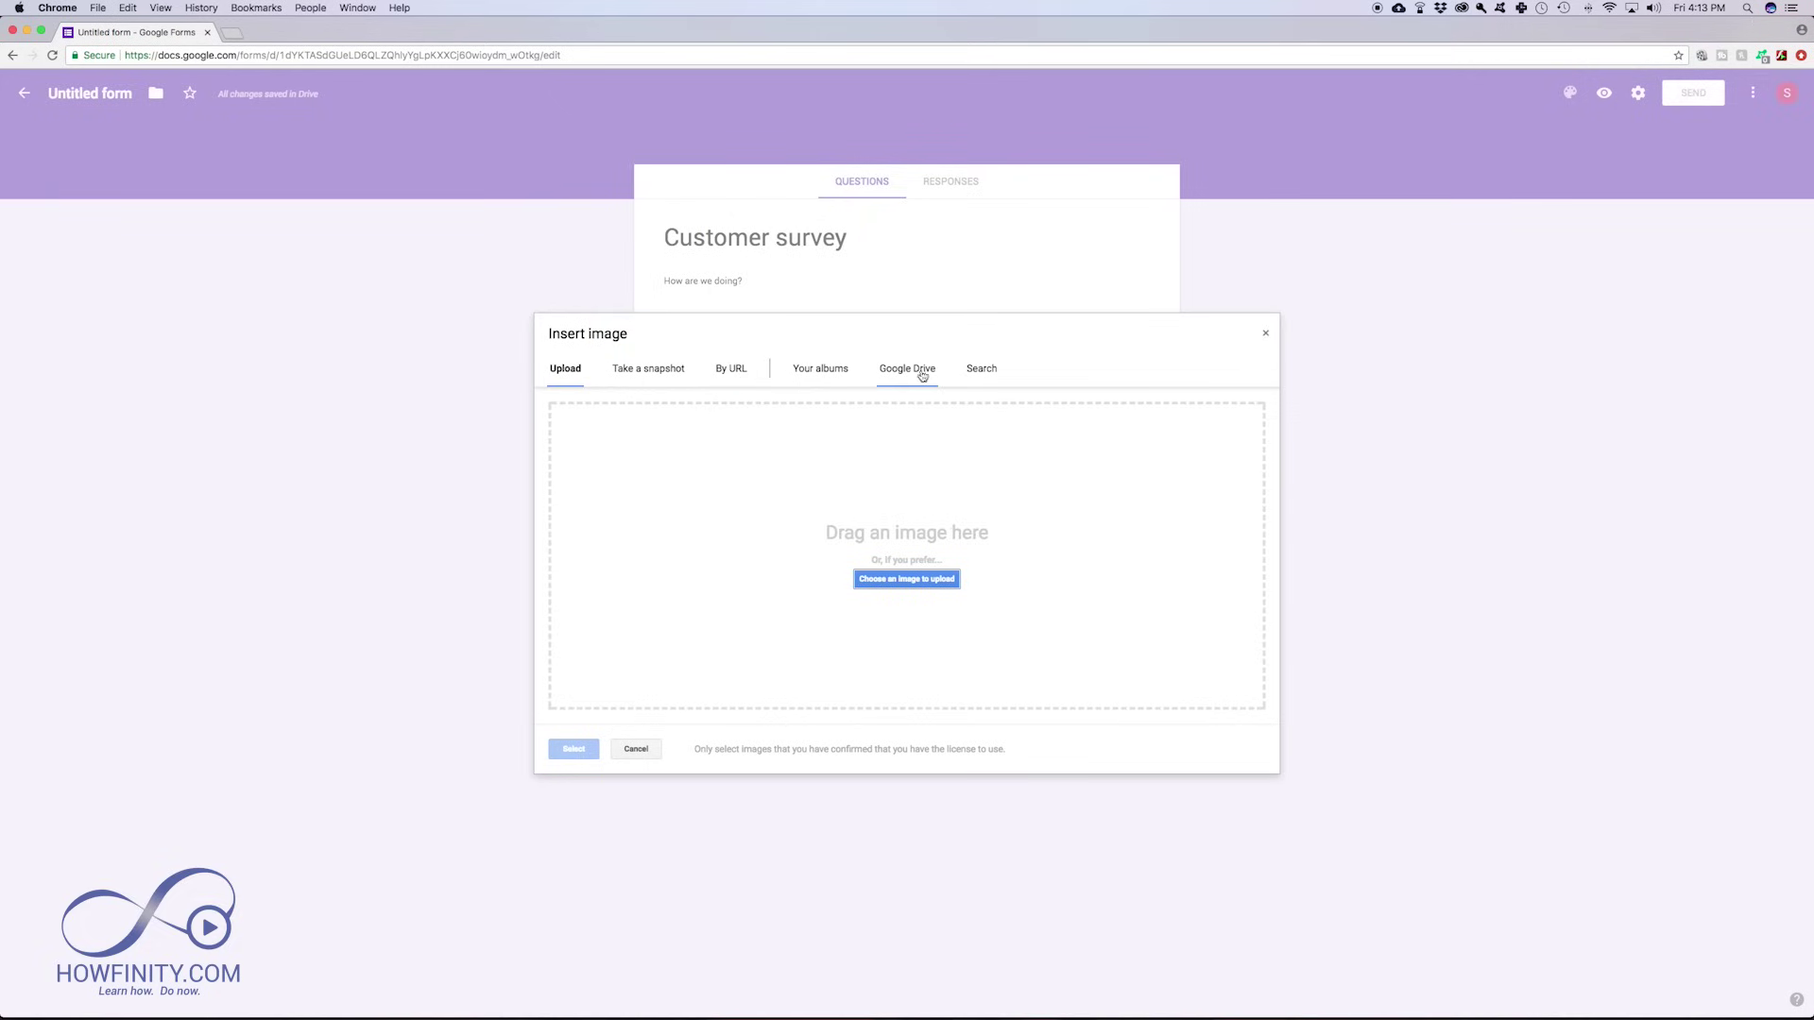
Step: Upload the Customize Control Center picture as an untitled image item
{"action": "left_click", "coordinate": [566, 372]}
{"action": "left_click", "coordinate": [880, 582]}
{"action": "double_click", "coordinate": [1035, 148]}
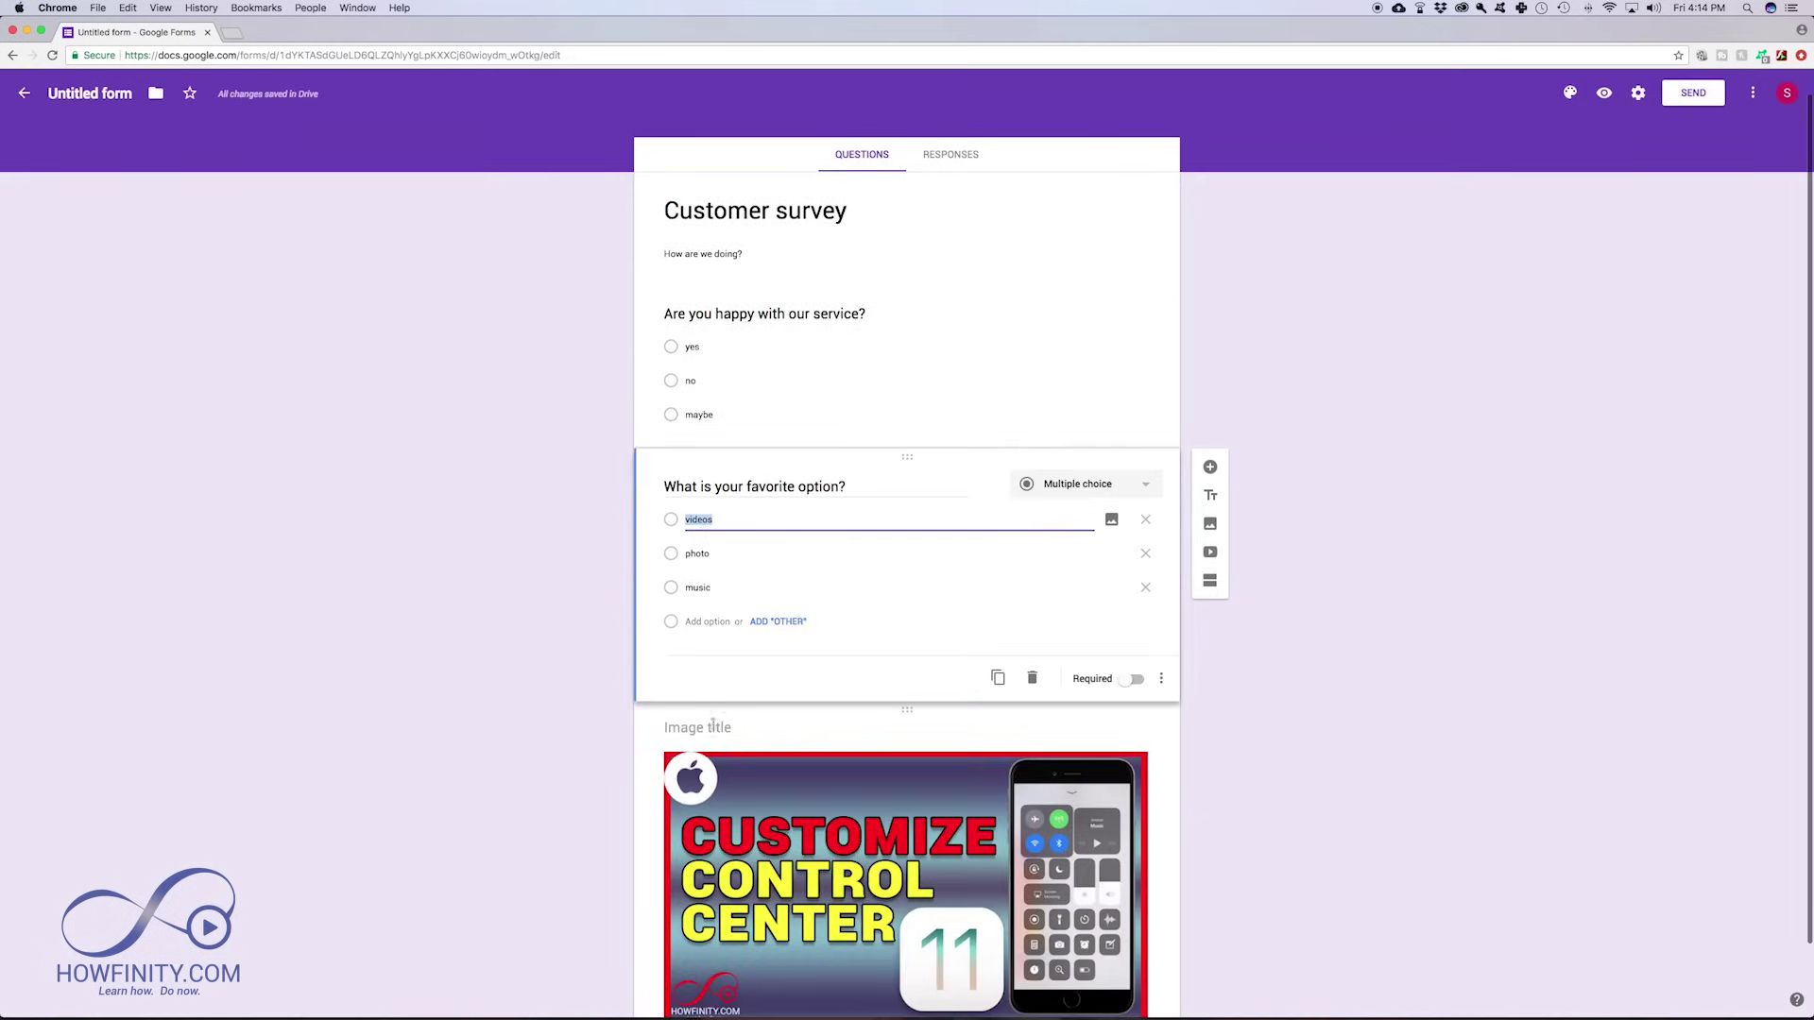
{"action": "left_click", "coordinate": [714, 727]}
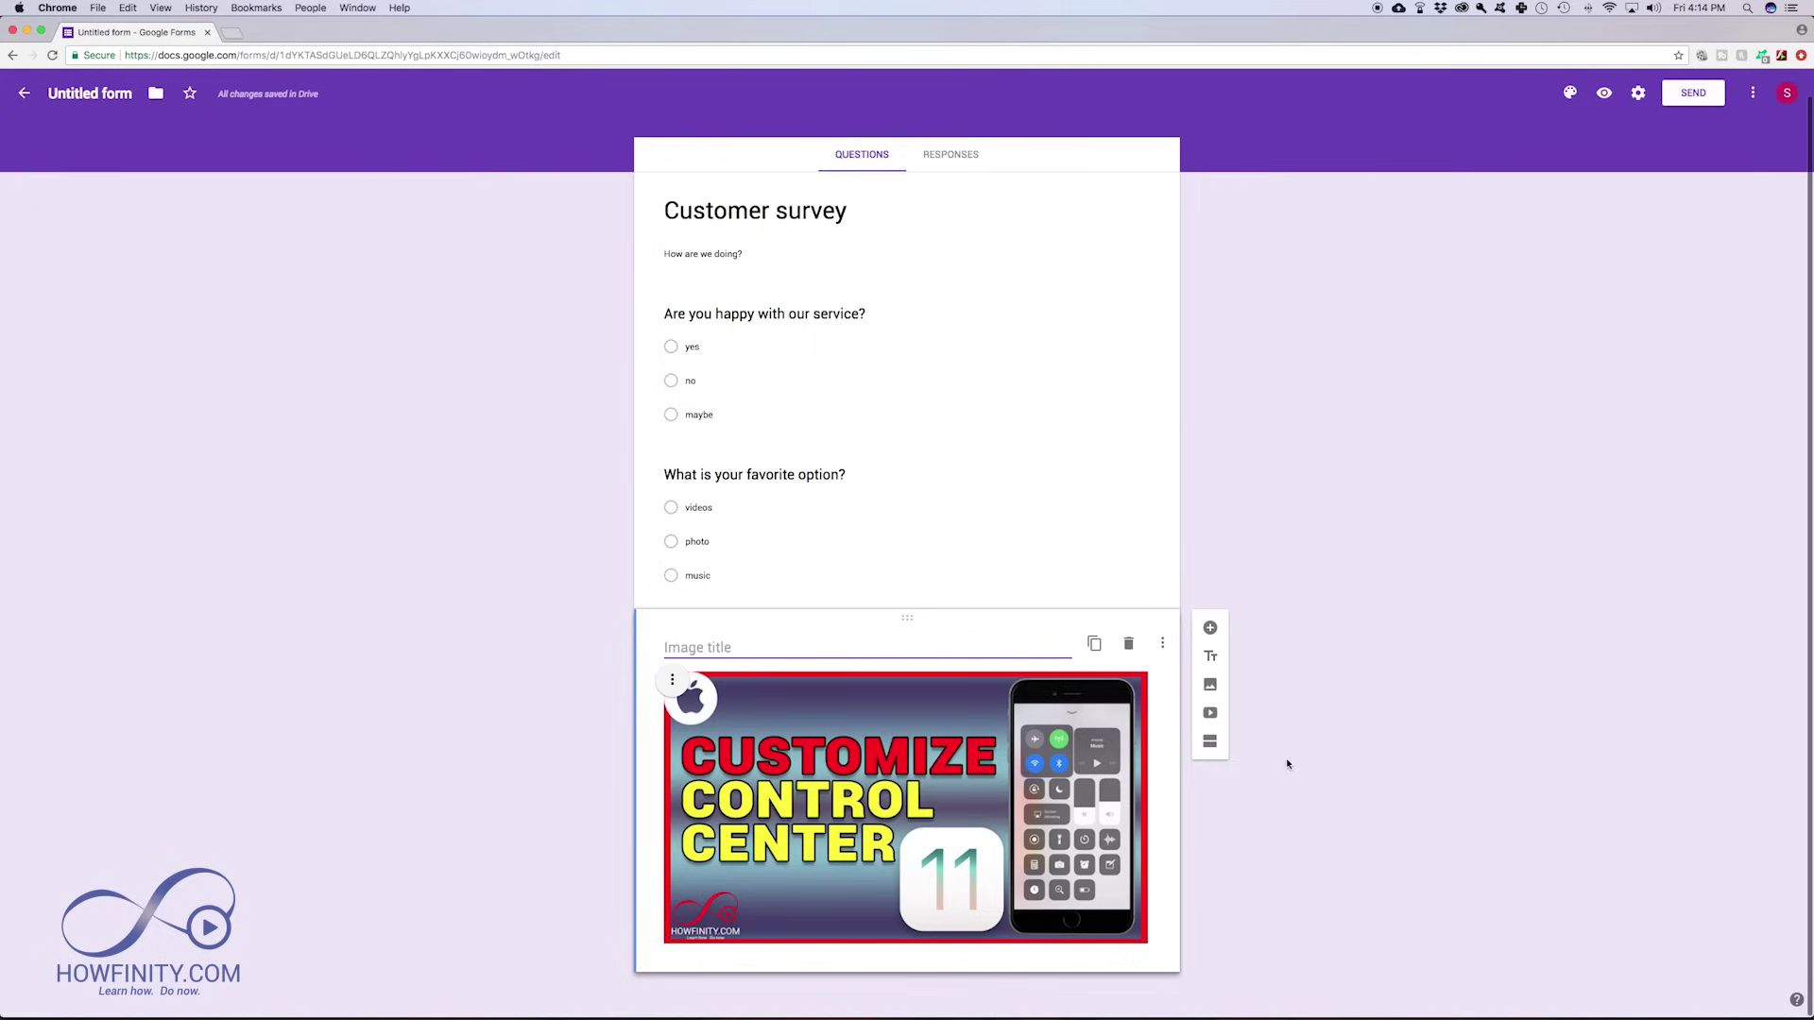
{"action": "left_click", "coordinate": [1209, 713]}
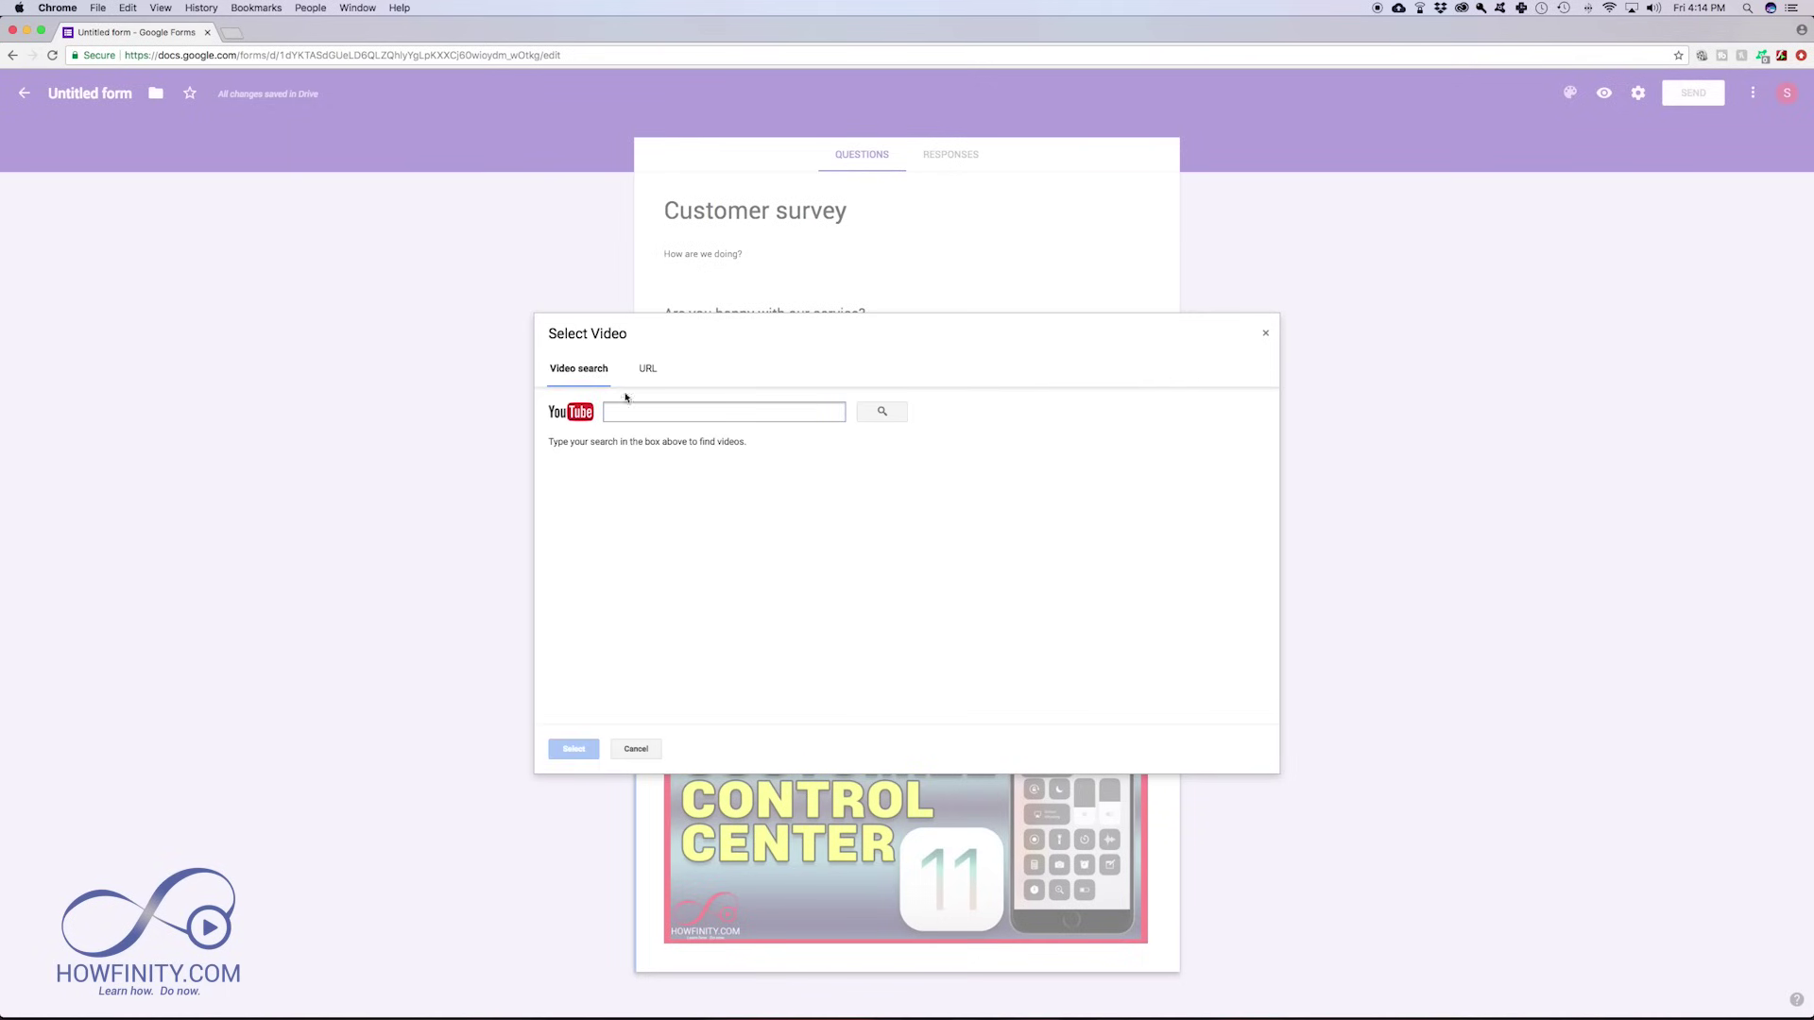
Step: Add a section titled 'second section' and start a new question in it
{"action": "key", "text": "Escape"}
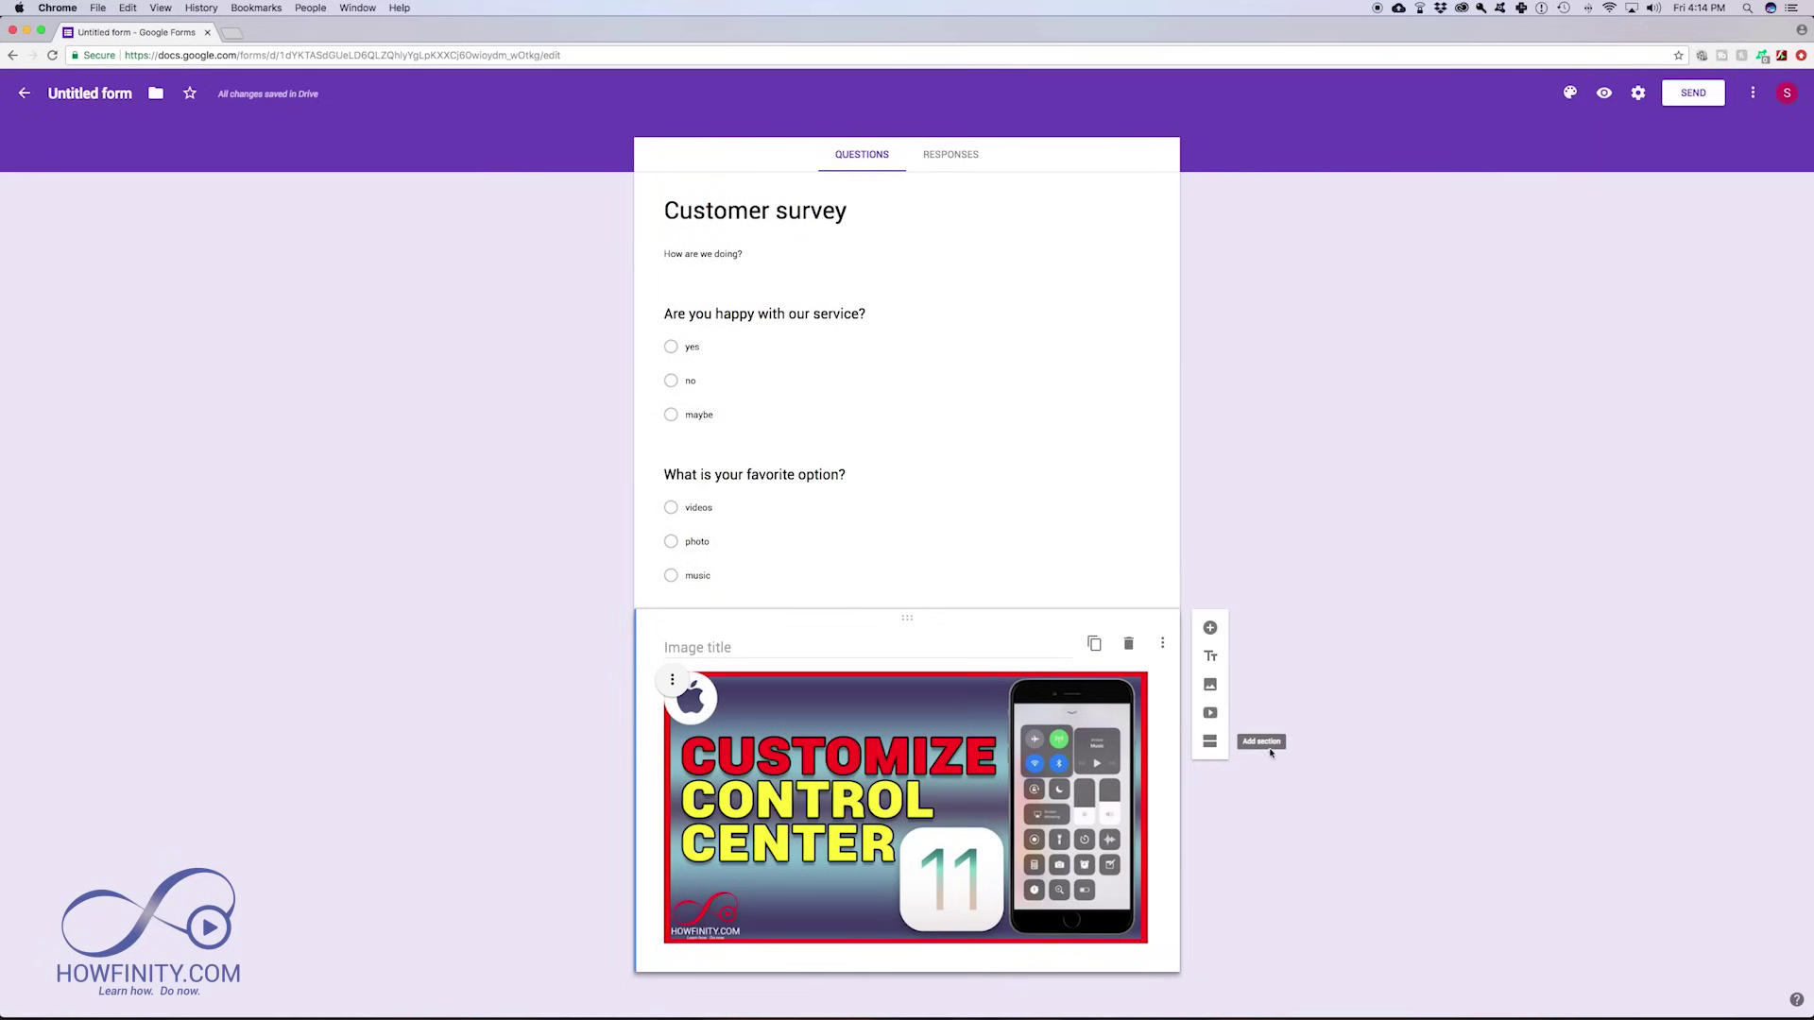
{"action": "scroll", "coordinate": [874, 564], "scroll_direction": "up", "scroll_amount": 1}
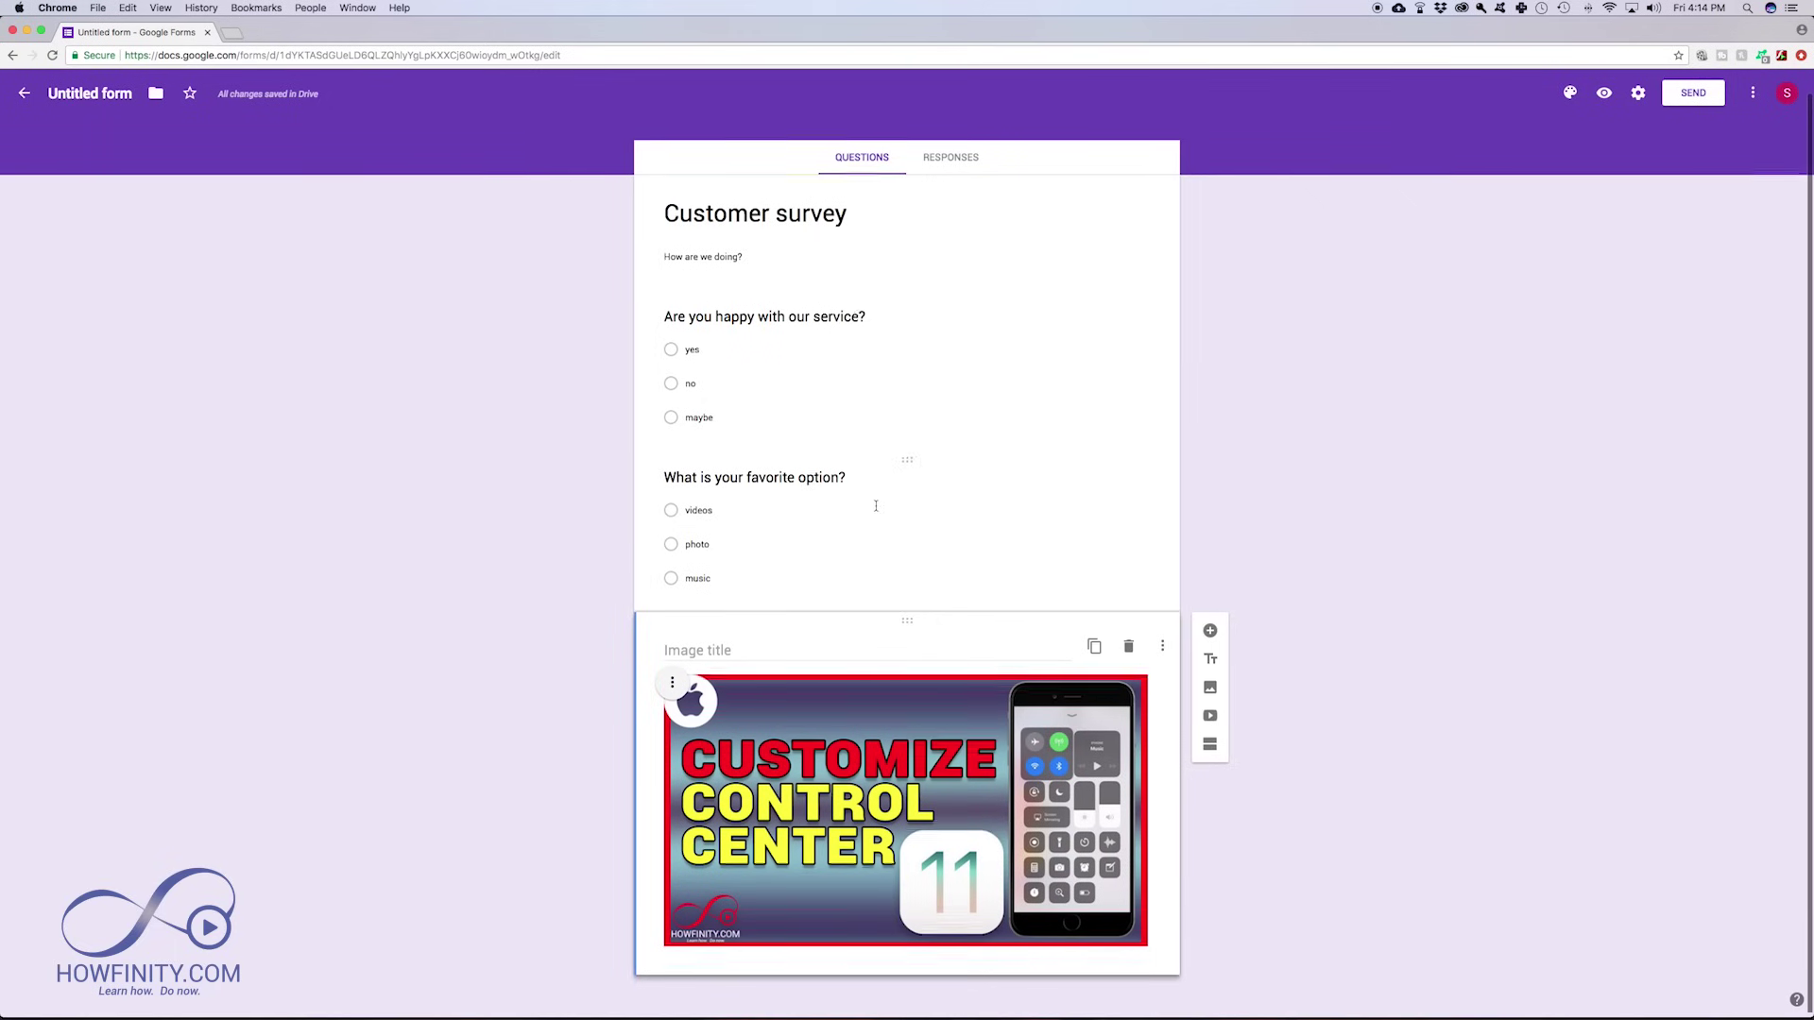
{"action": "scroll", "coordinate": [923, 448], "scroll_direction": "down", "scroll_amount": 1}
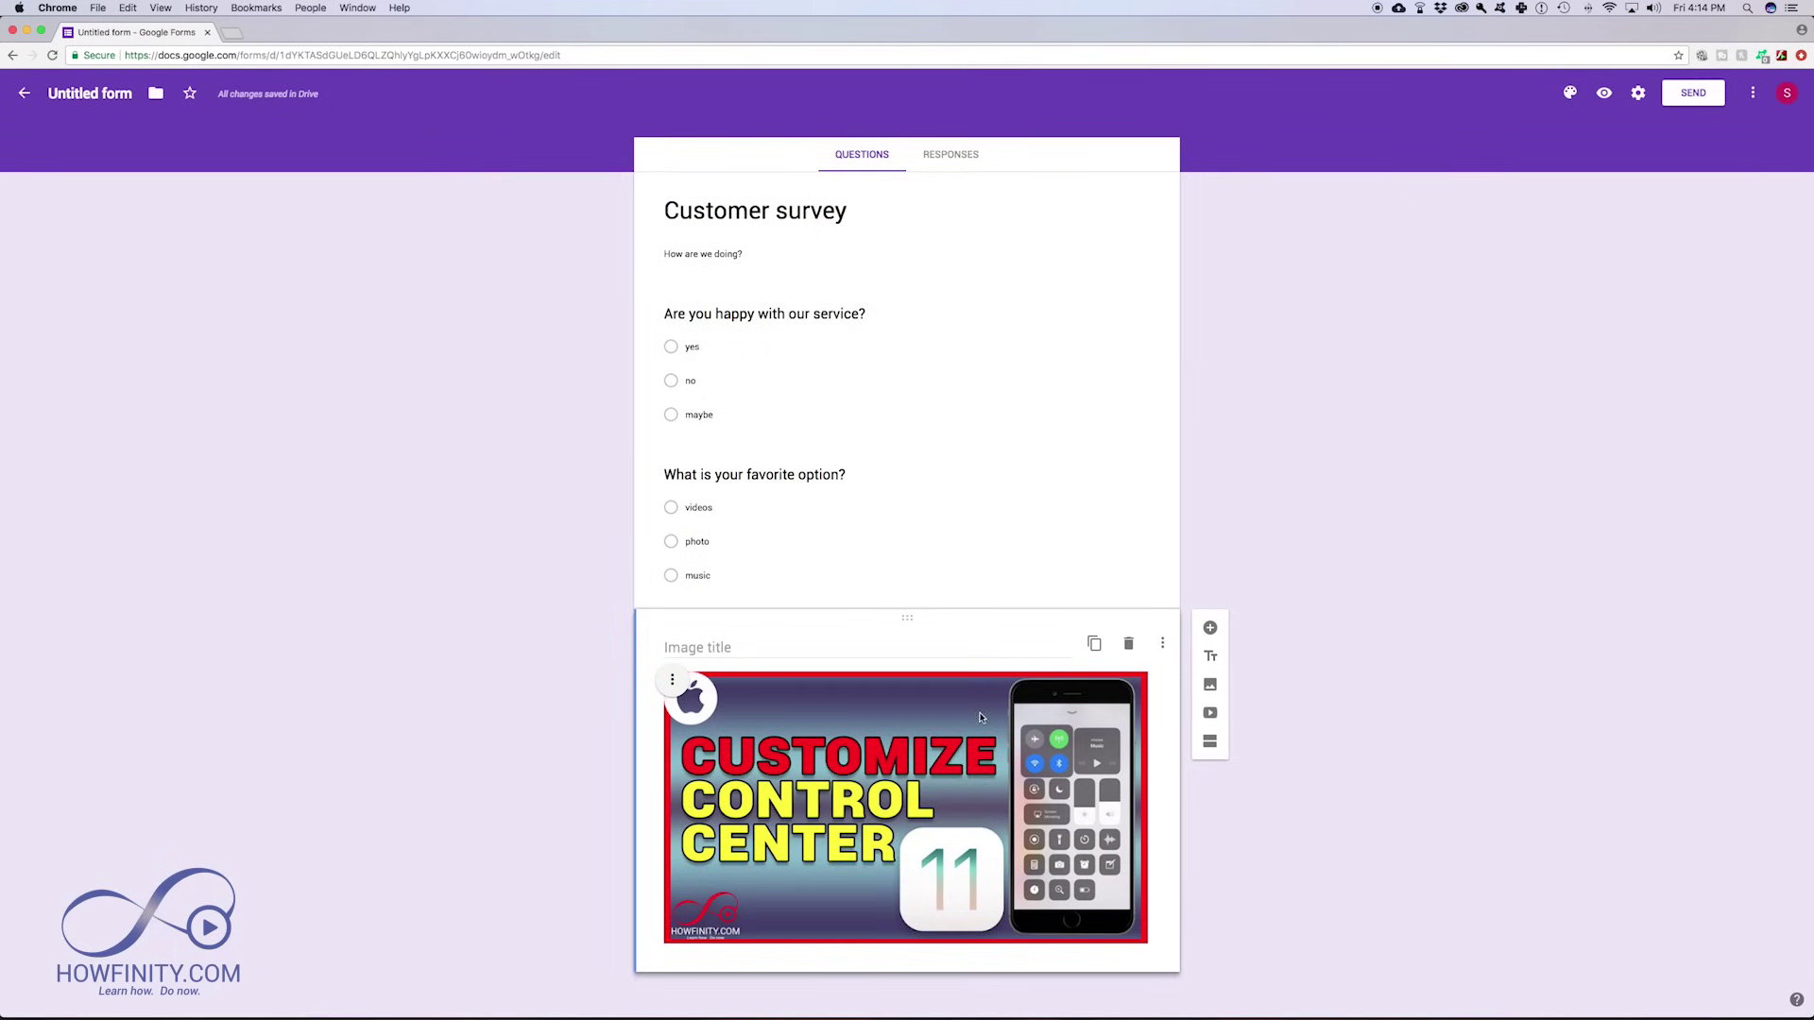
{"action": "left_click", "coordinate": [1211, 741]}
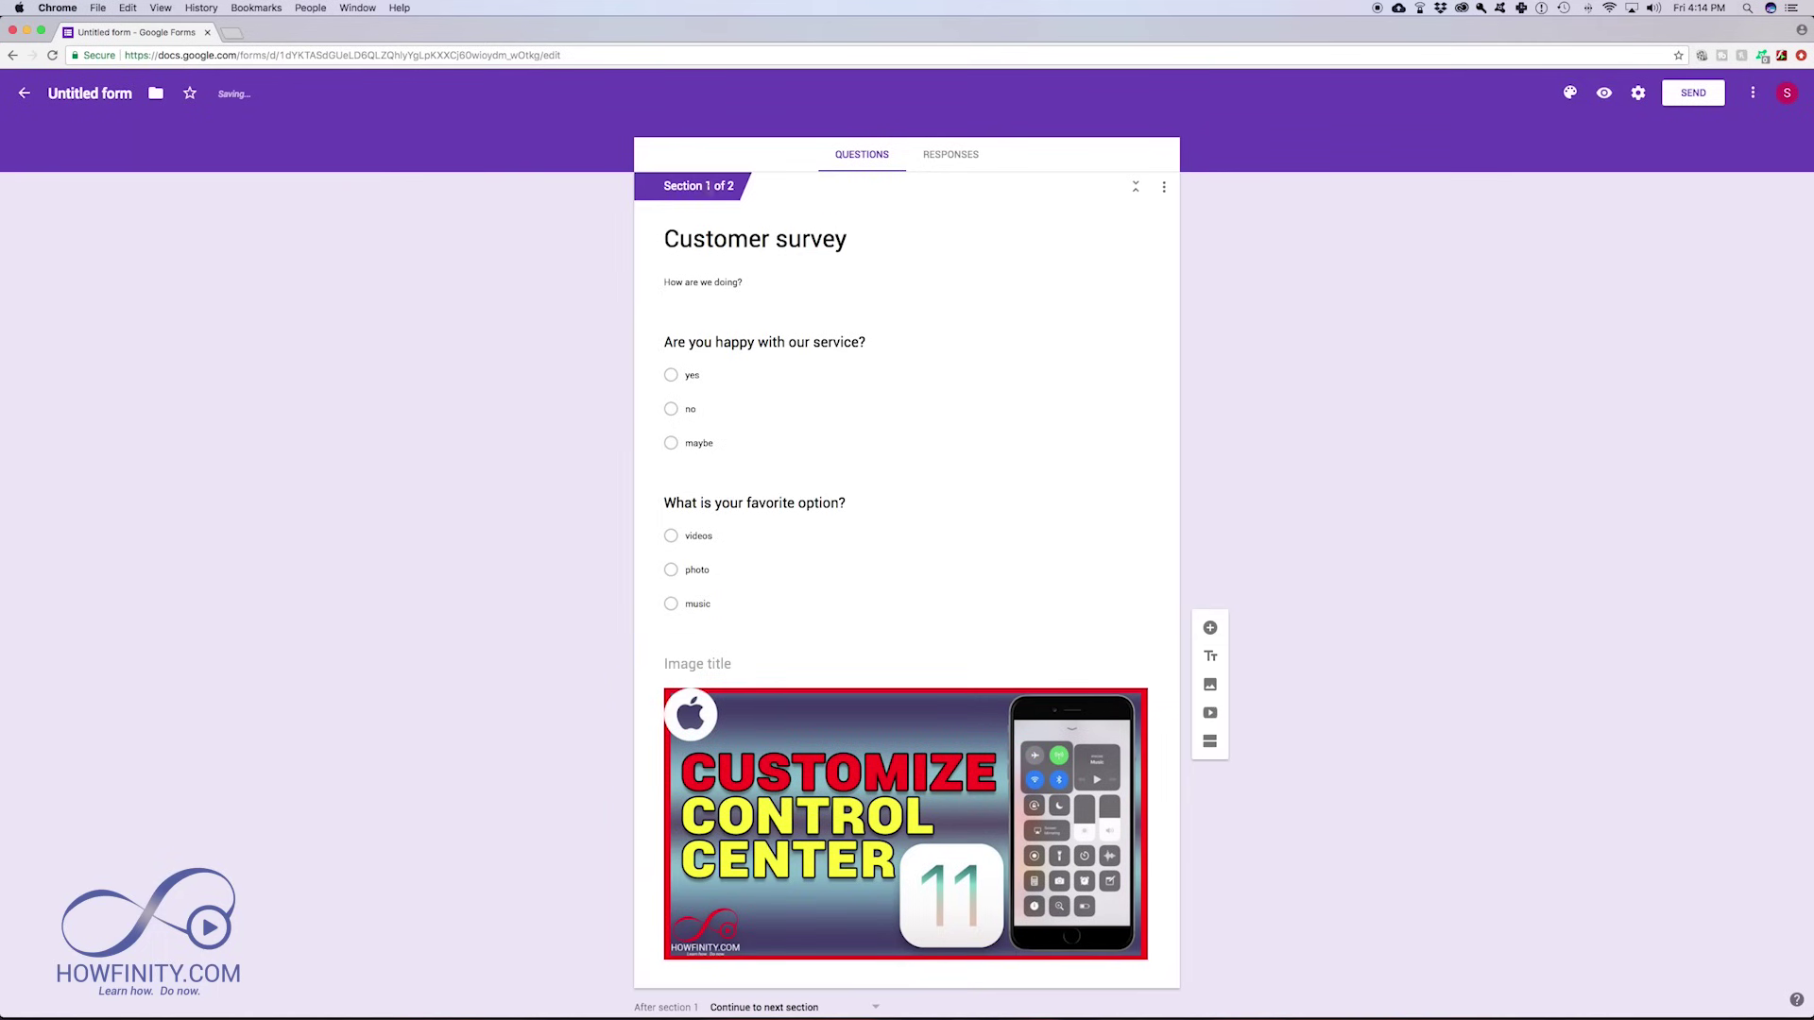
{"action": "scroll", "coordinate": [748, 303], "scroll_direction": "down", "scroll_amount": 4}
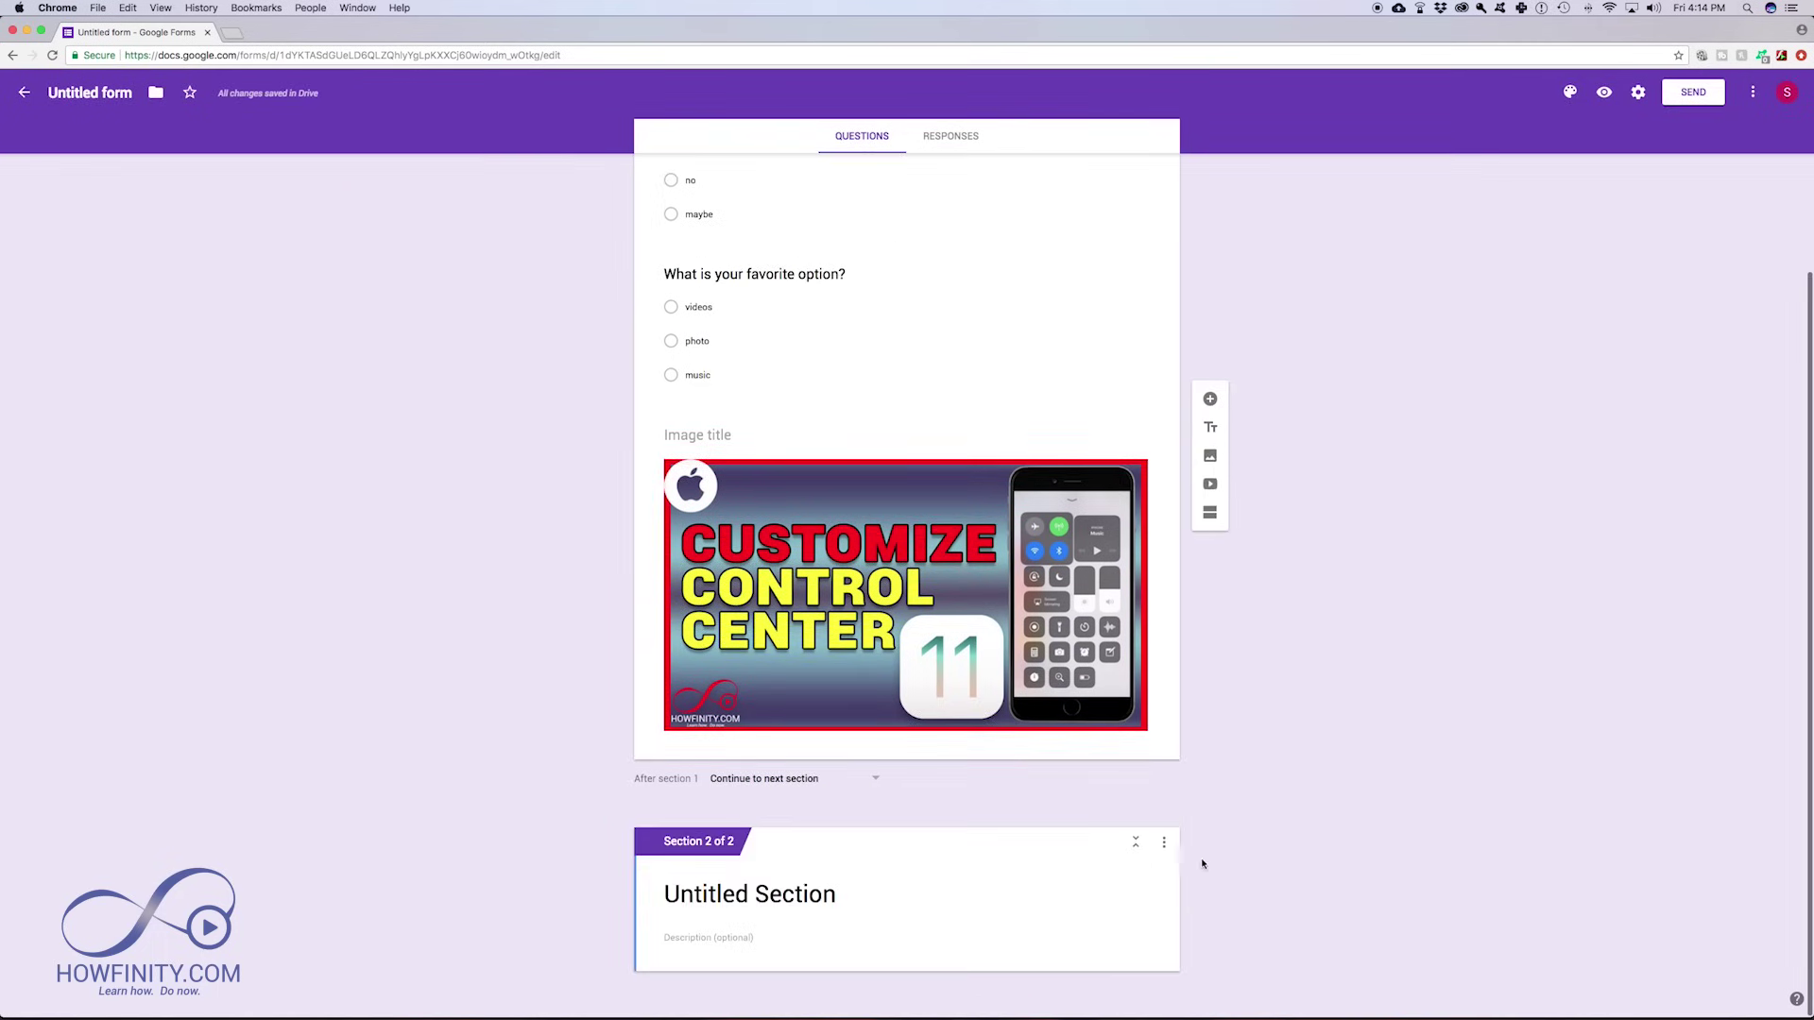
{"action": "left_click", "coordinate": [738, 895]}
{"action": "type", "text": "second"}
{"action": "type", "text": "sce"}
{"action": "key", "text": "BackSpace"}
{"action": "key", "text": "BackSpace"}
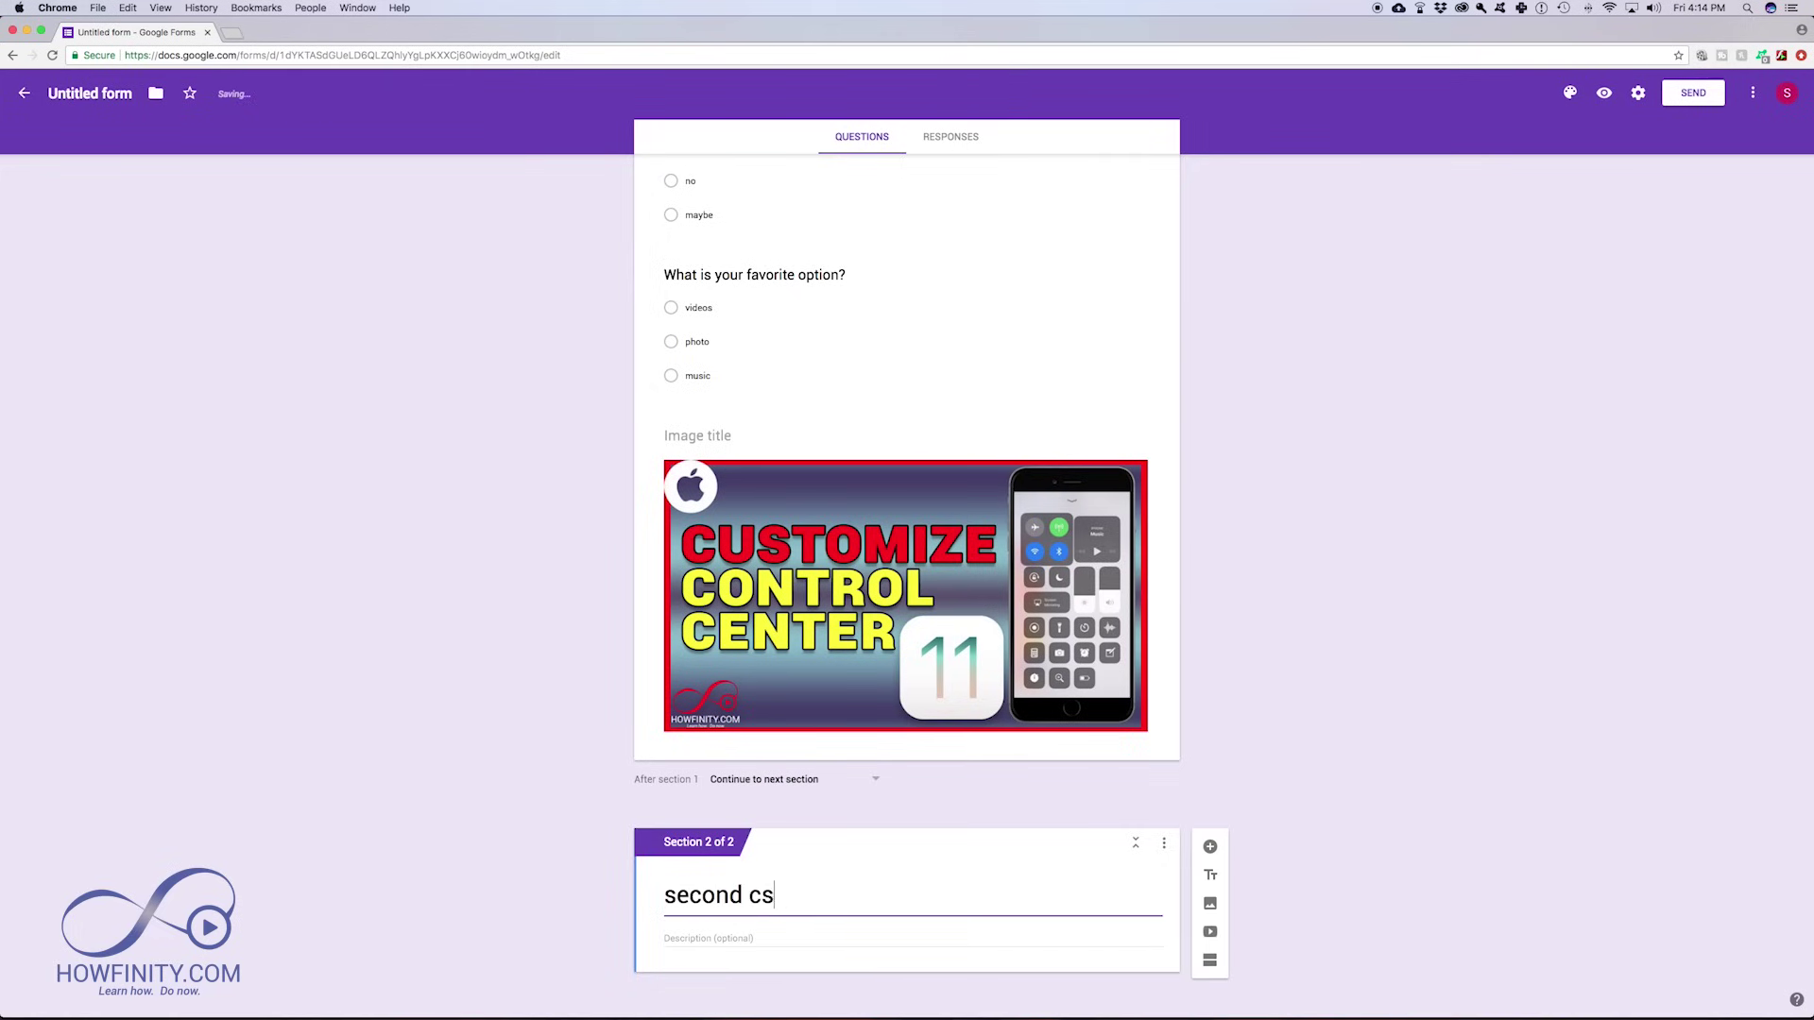
{"action": "type", "text": "ection"}
{"action": "left_click", "coordinate": [1208, 846]}
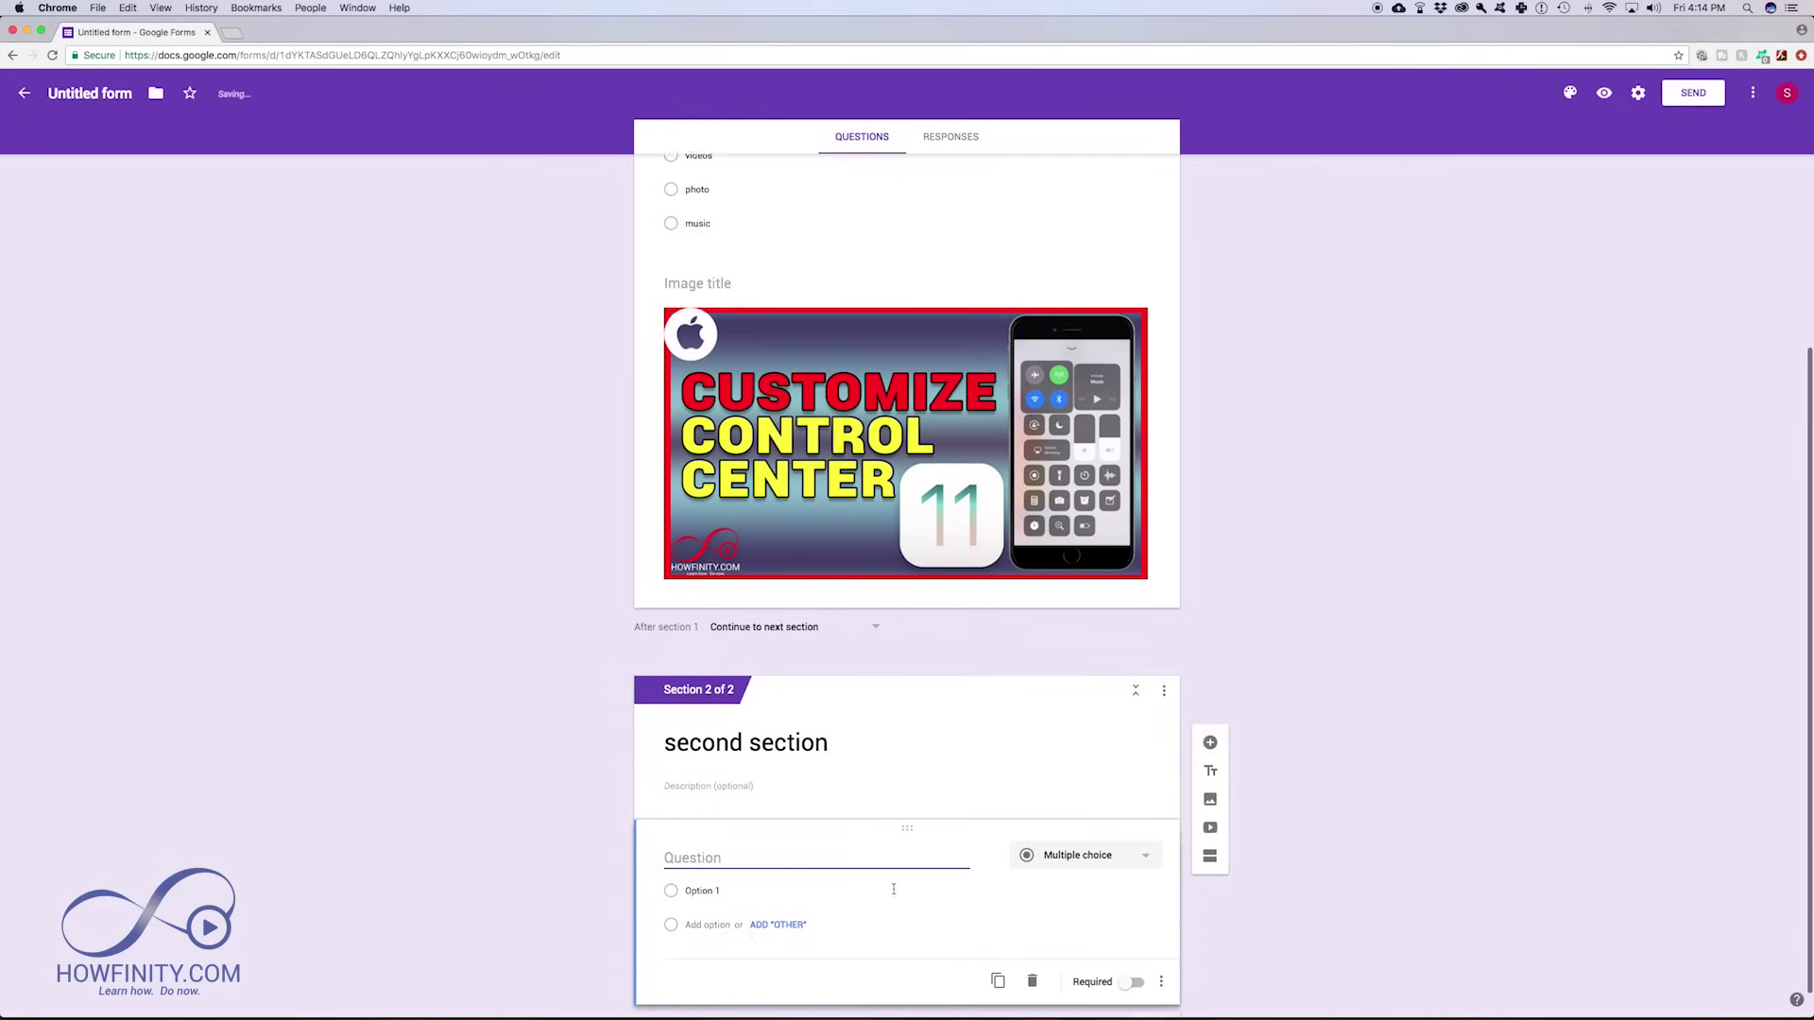
{"action": "type", "text": "ques"}
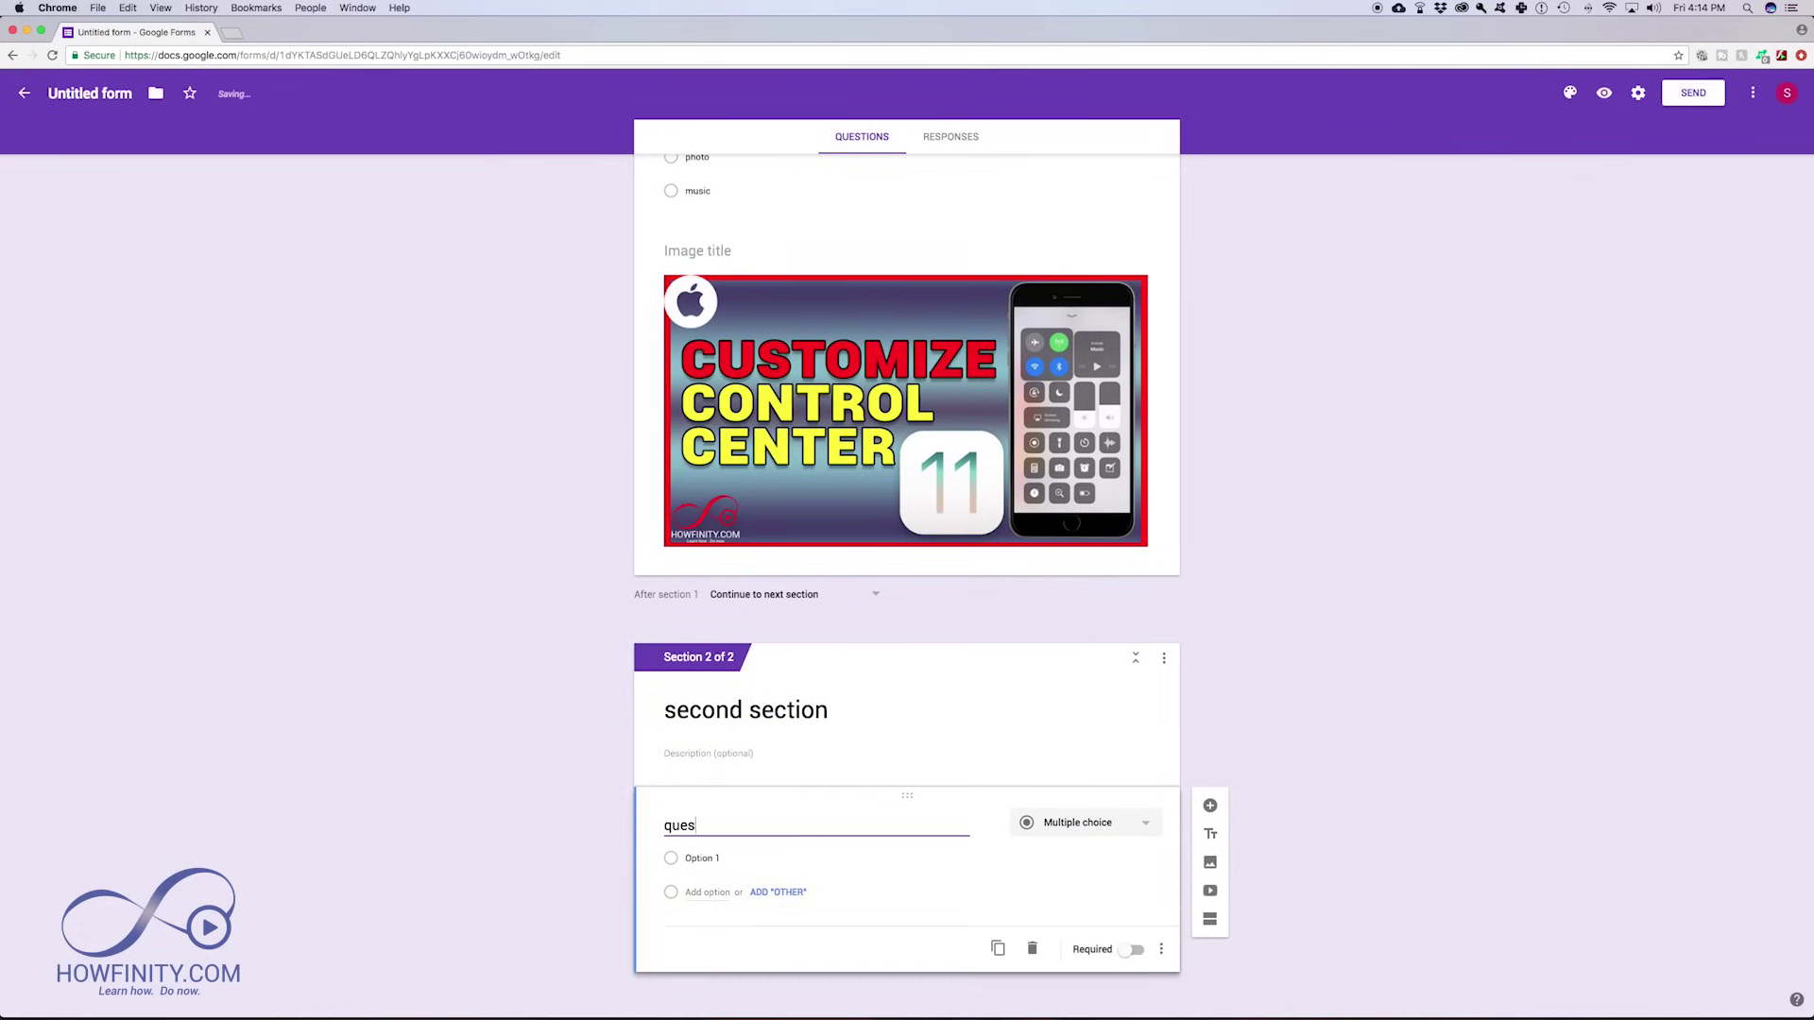
{"action": "type", "text": "tion 1"}
{"action": "scroll", "coordinate": [957, 508], "scroll_direction": "up", "scroll_amount": 8}
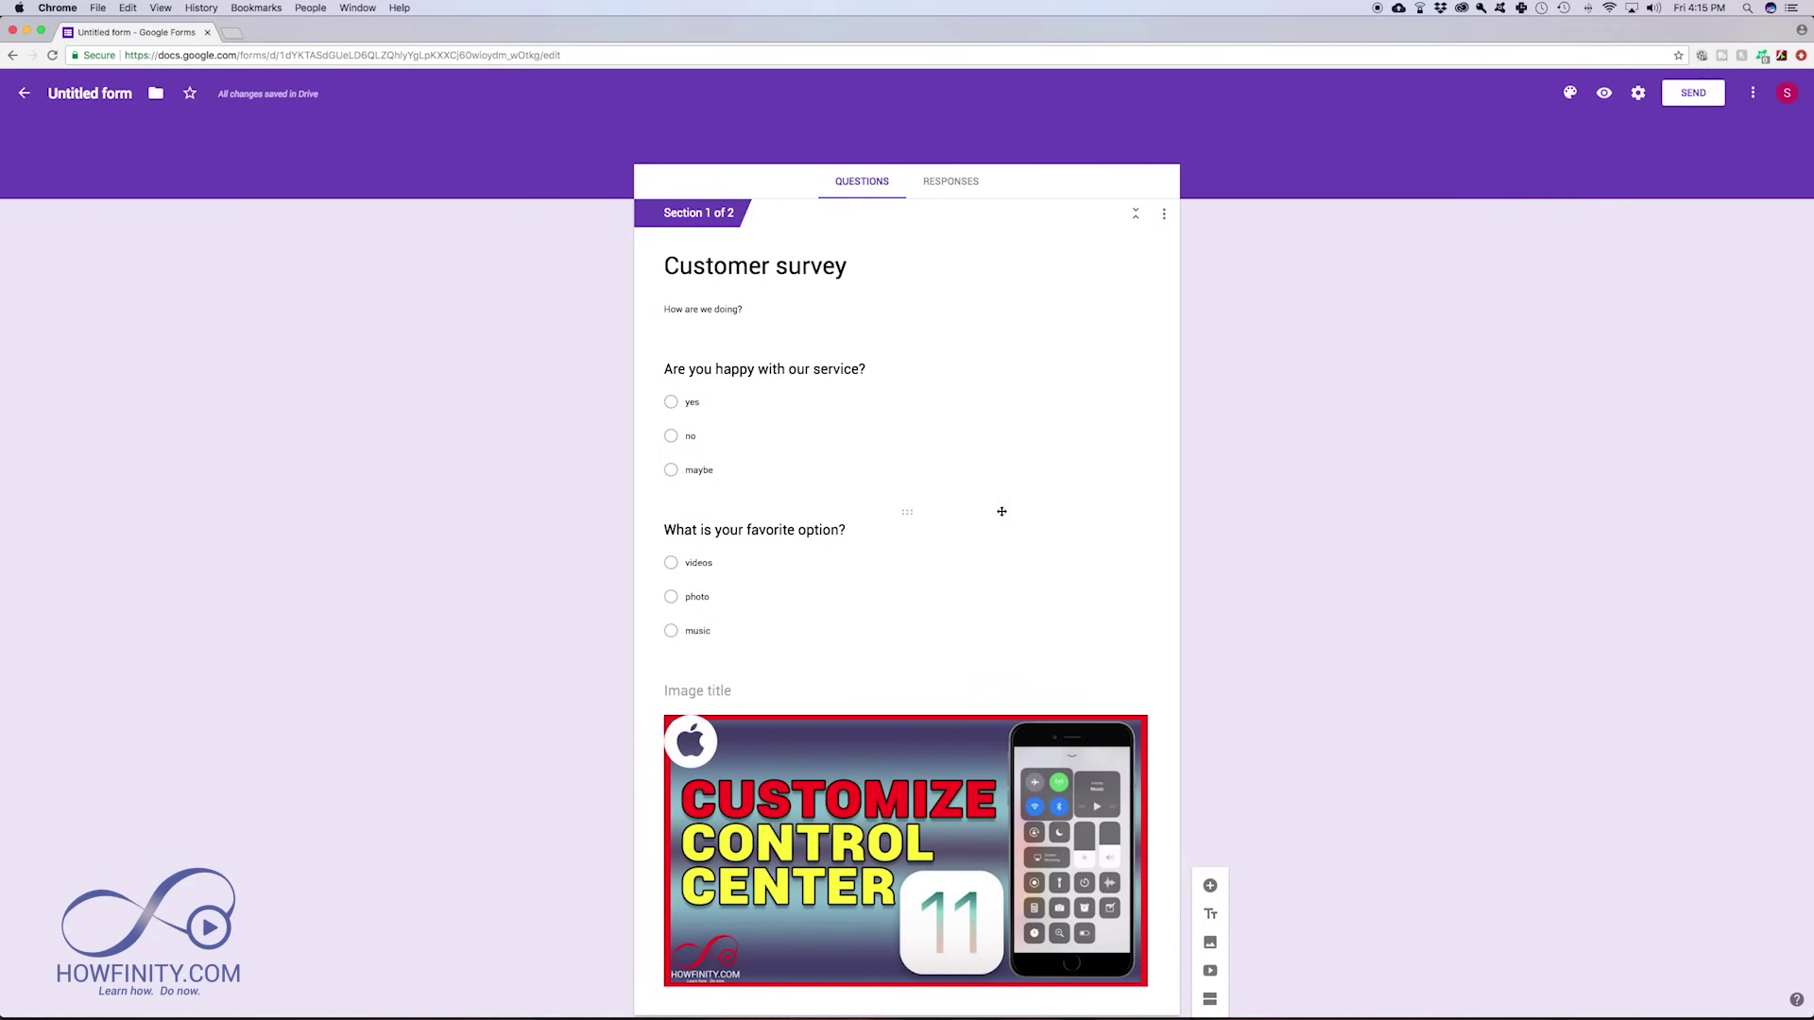
Step: Set the form's theme colour to lime green
{"action": "left_click", "coordinate": [1572, 94]}
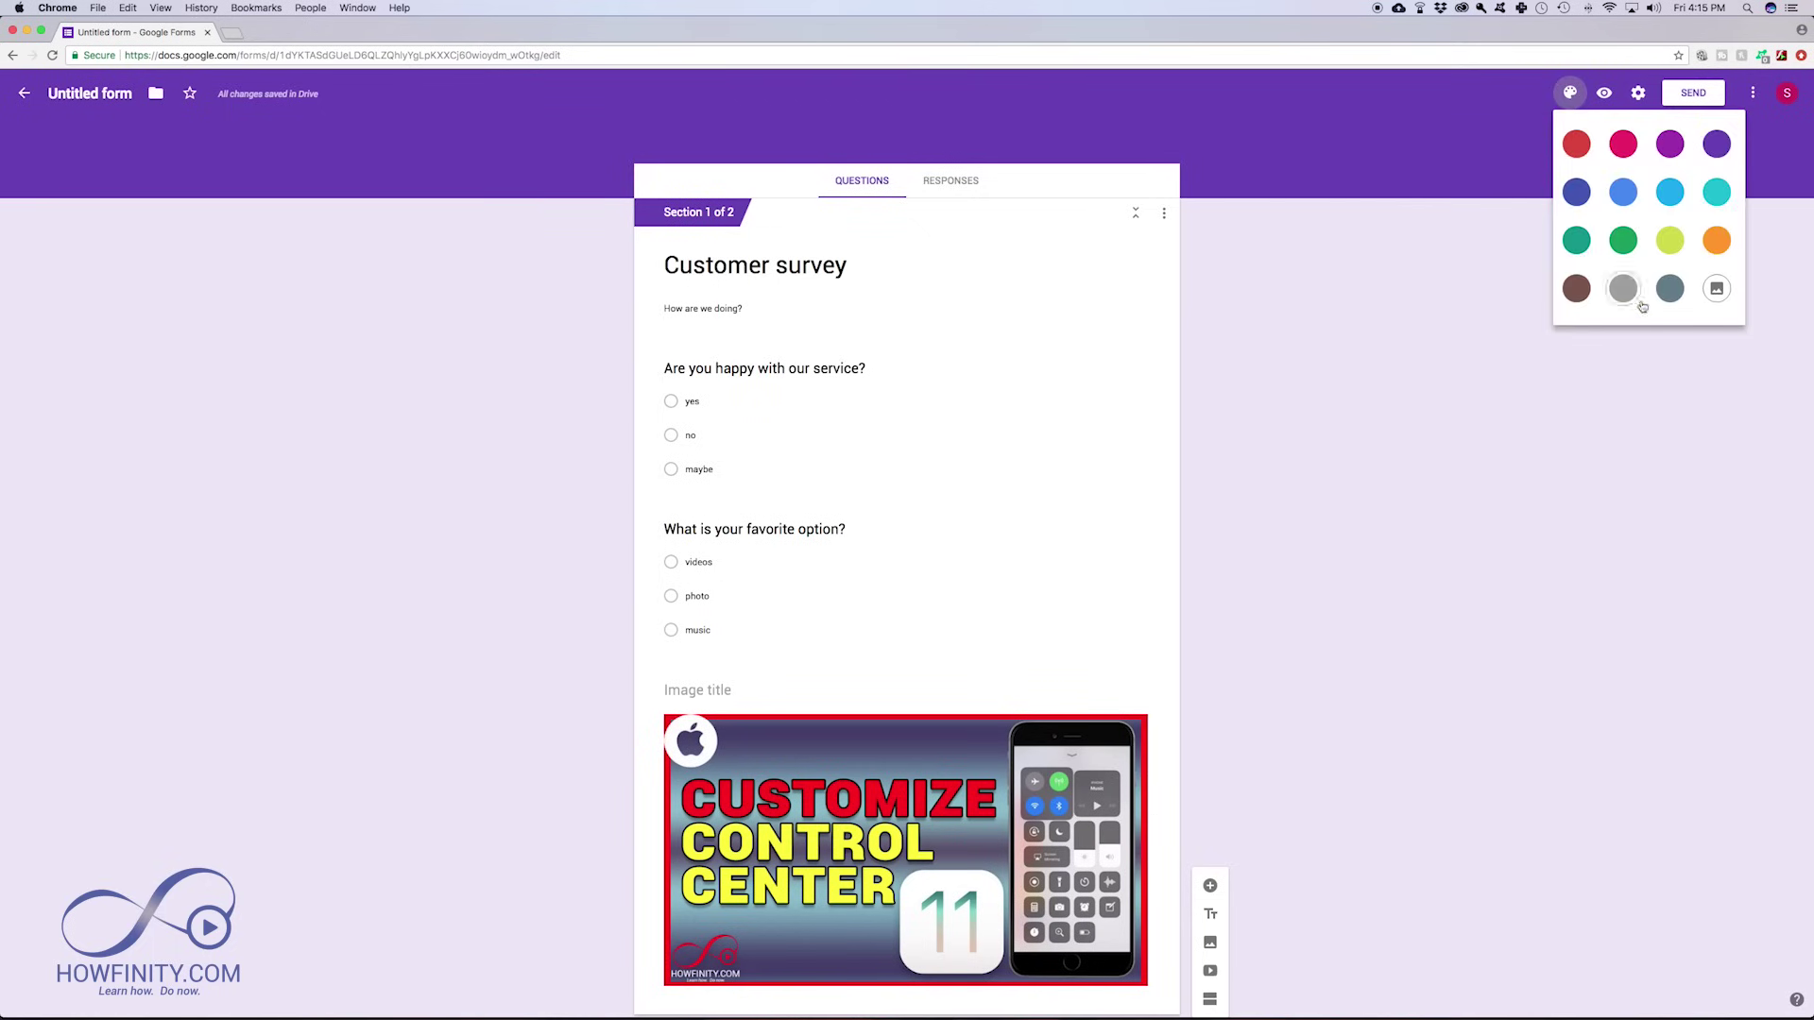
{"action": "left_click", "coordinate": [1670, 240]}
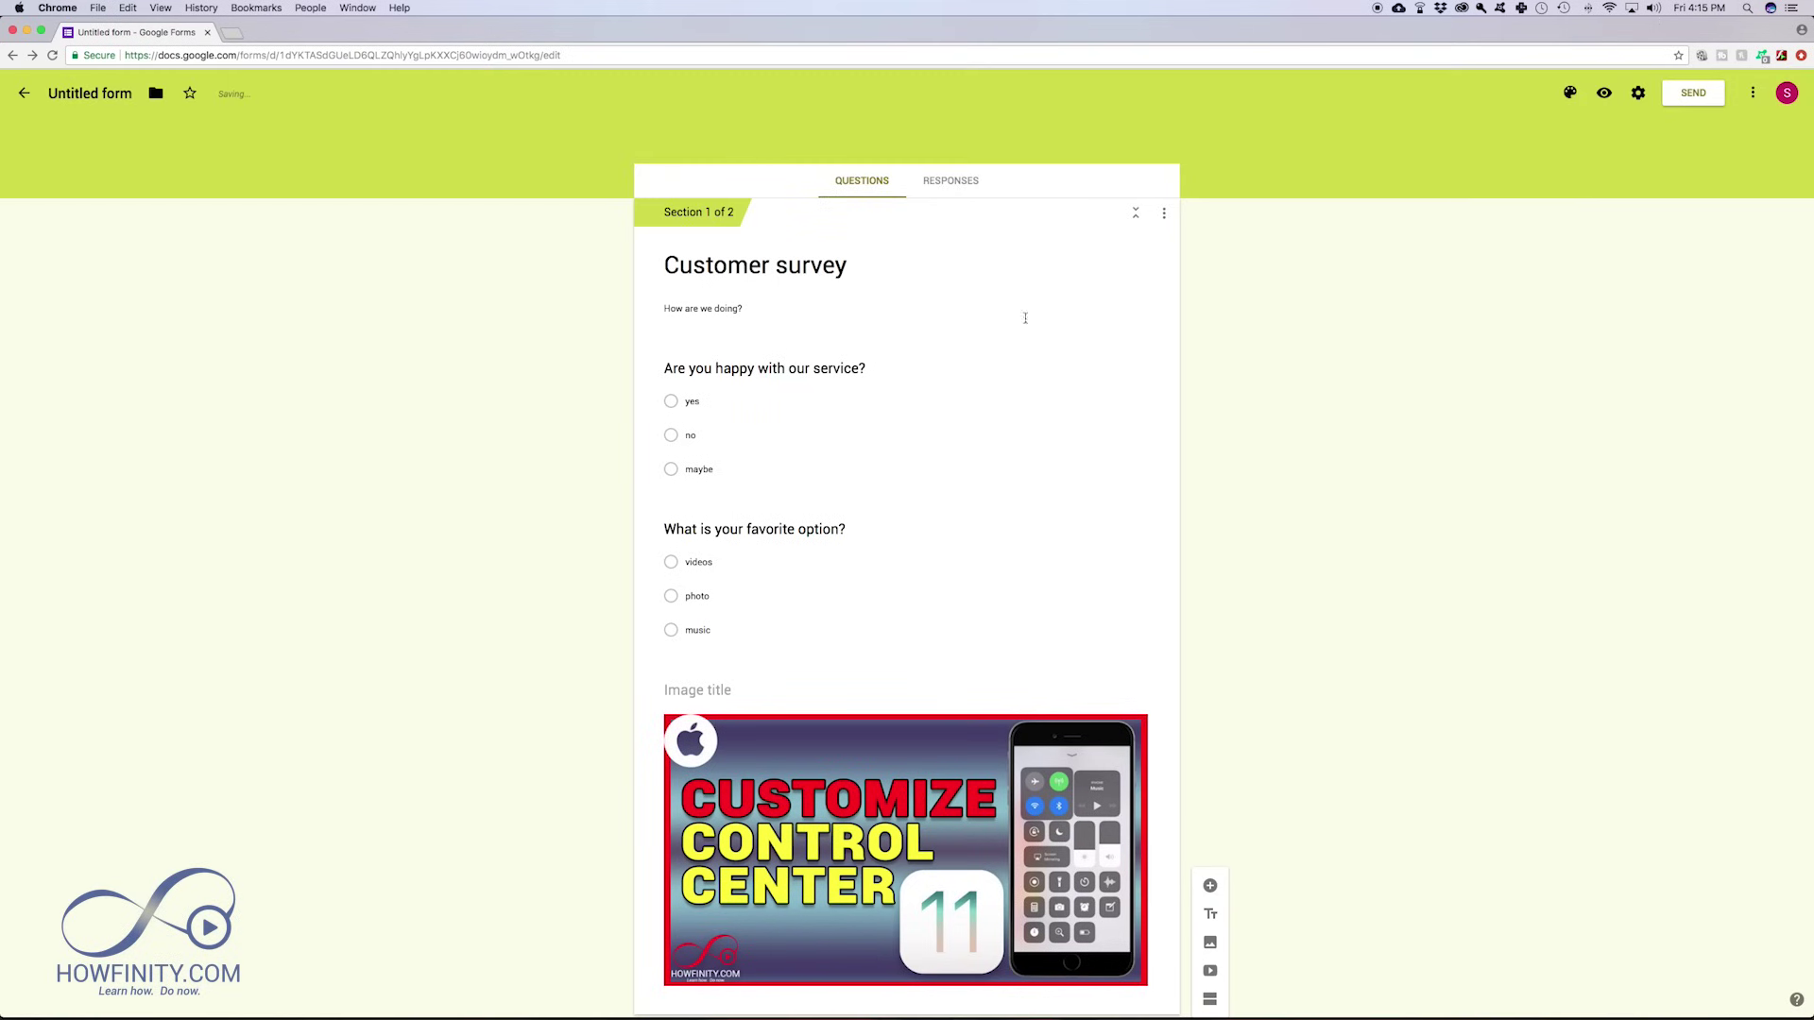
{"action": "left_click", "coordinate": [1571, 93]}
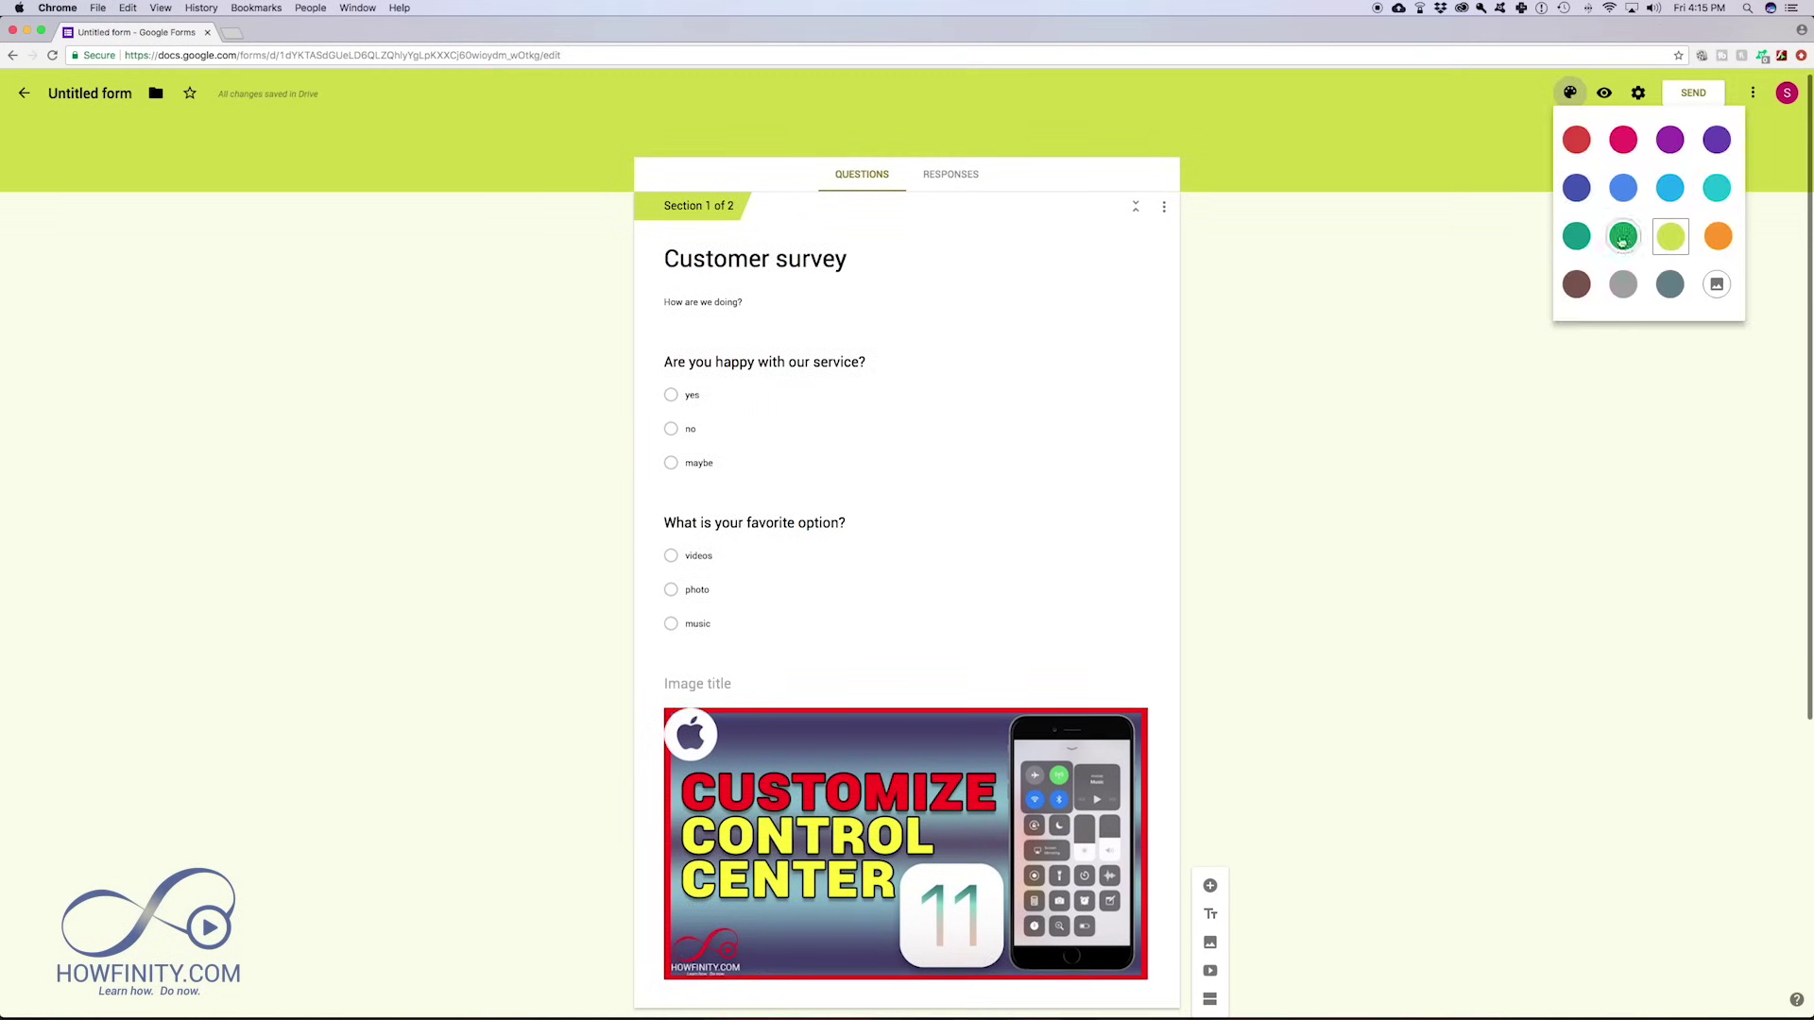
{"action": "left_click", "coordinate": [1717, 285]}
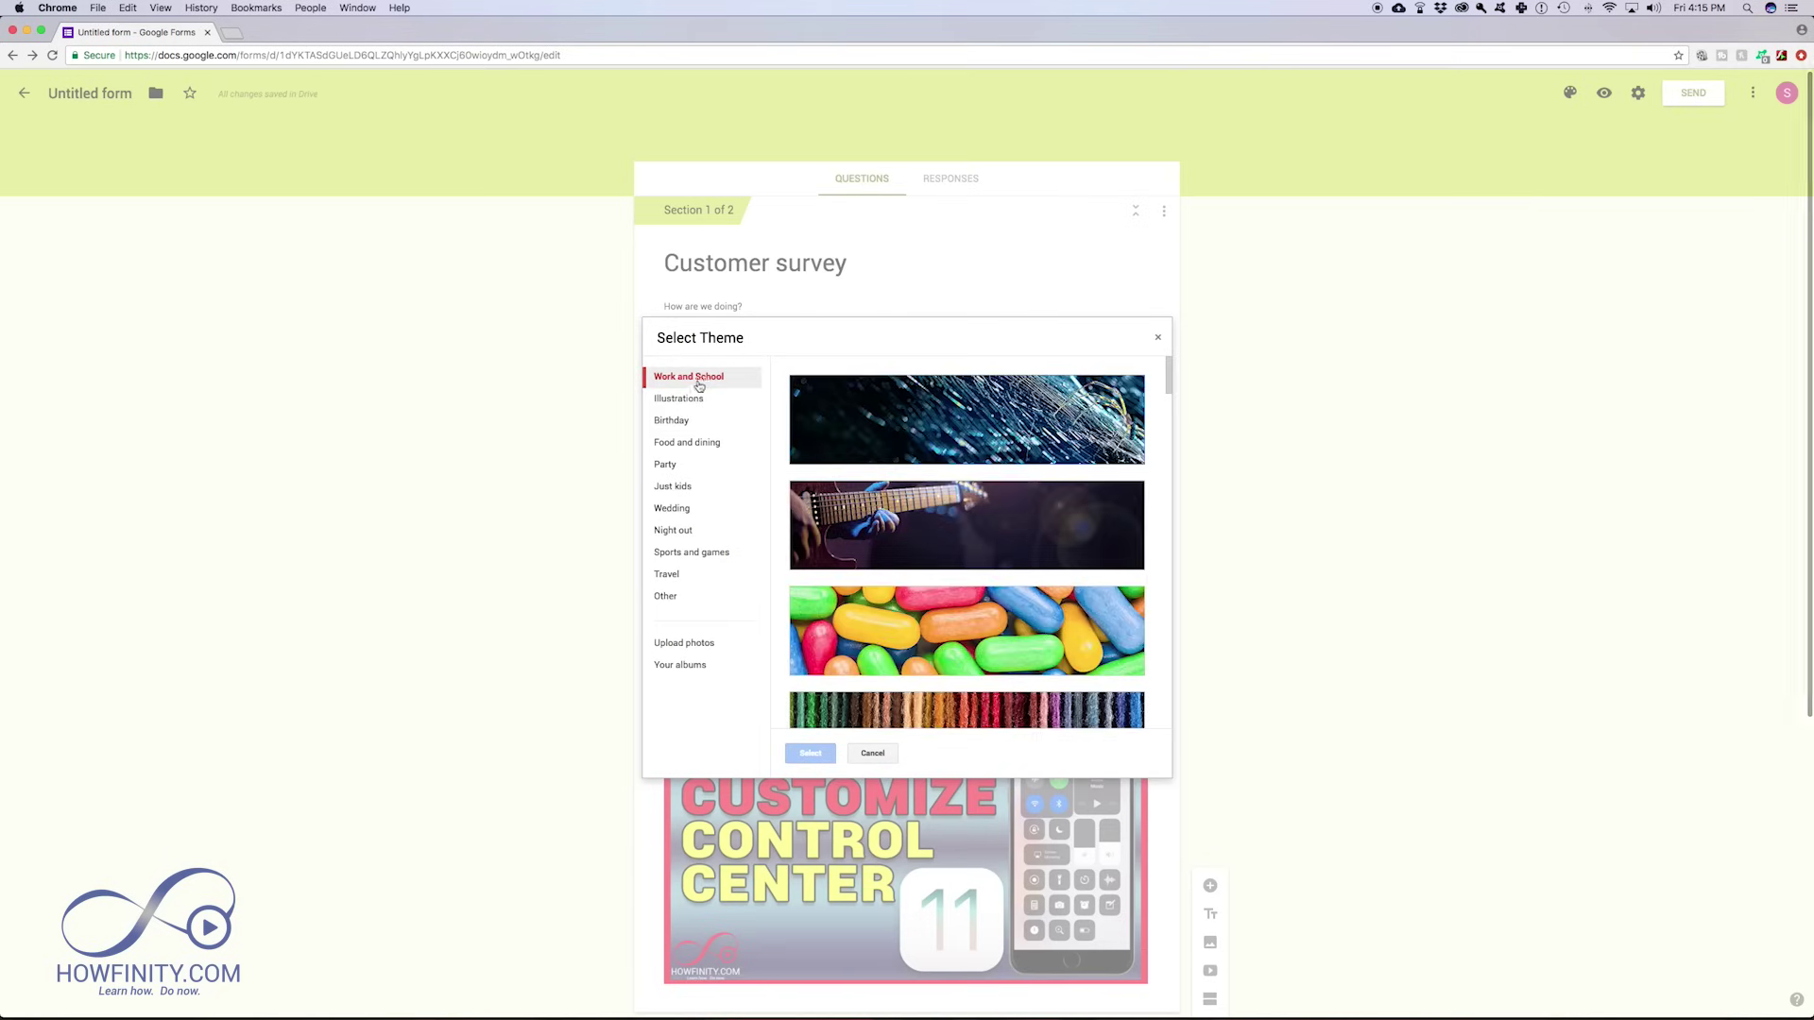
Step: Browse the Illustrations and Food and dining themes, then apply the Work and School purple bubbles header
{"action": "left_click", "coordinate": [681, 398]}
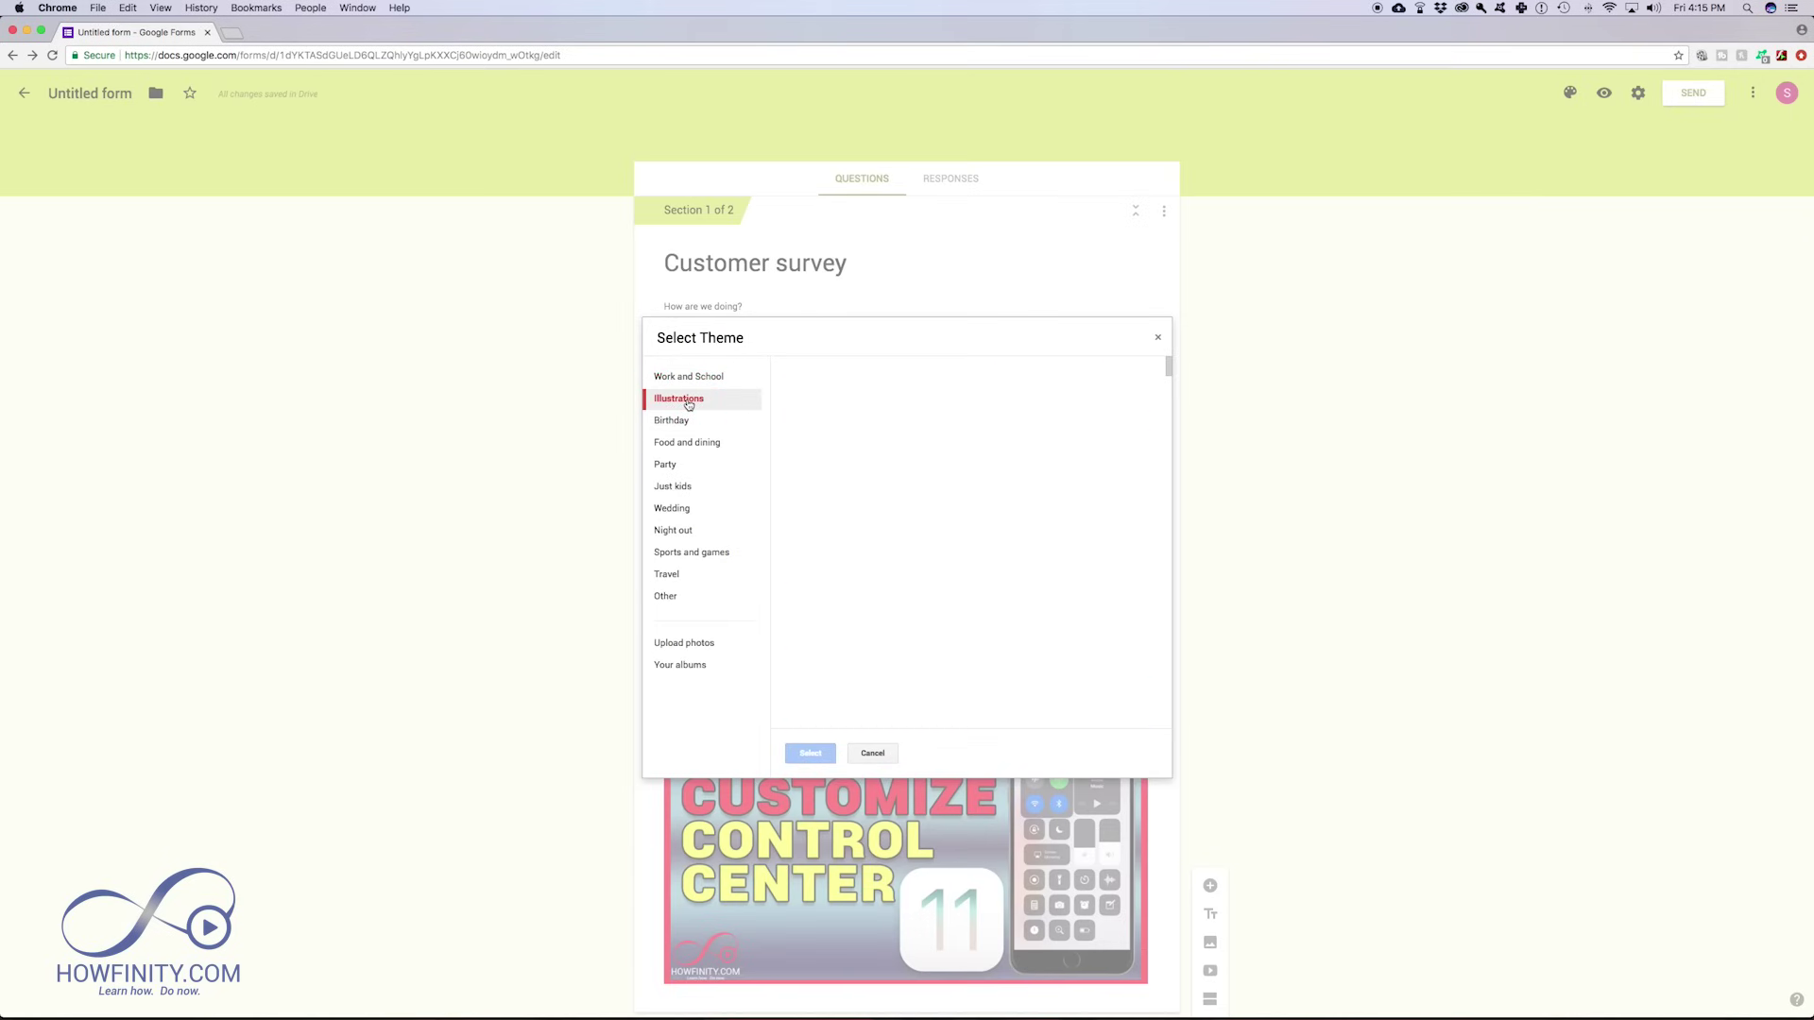
{"action": "left_click", "coordinate": [681, 444]}
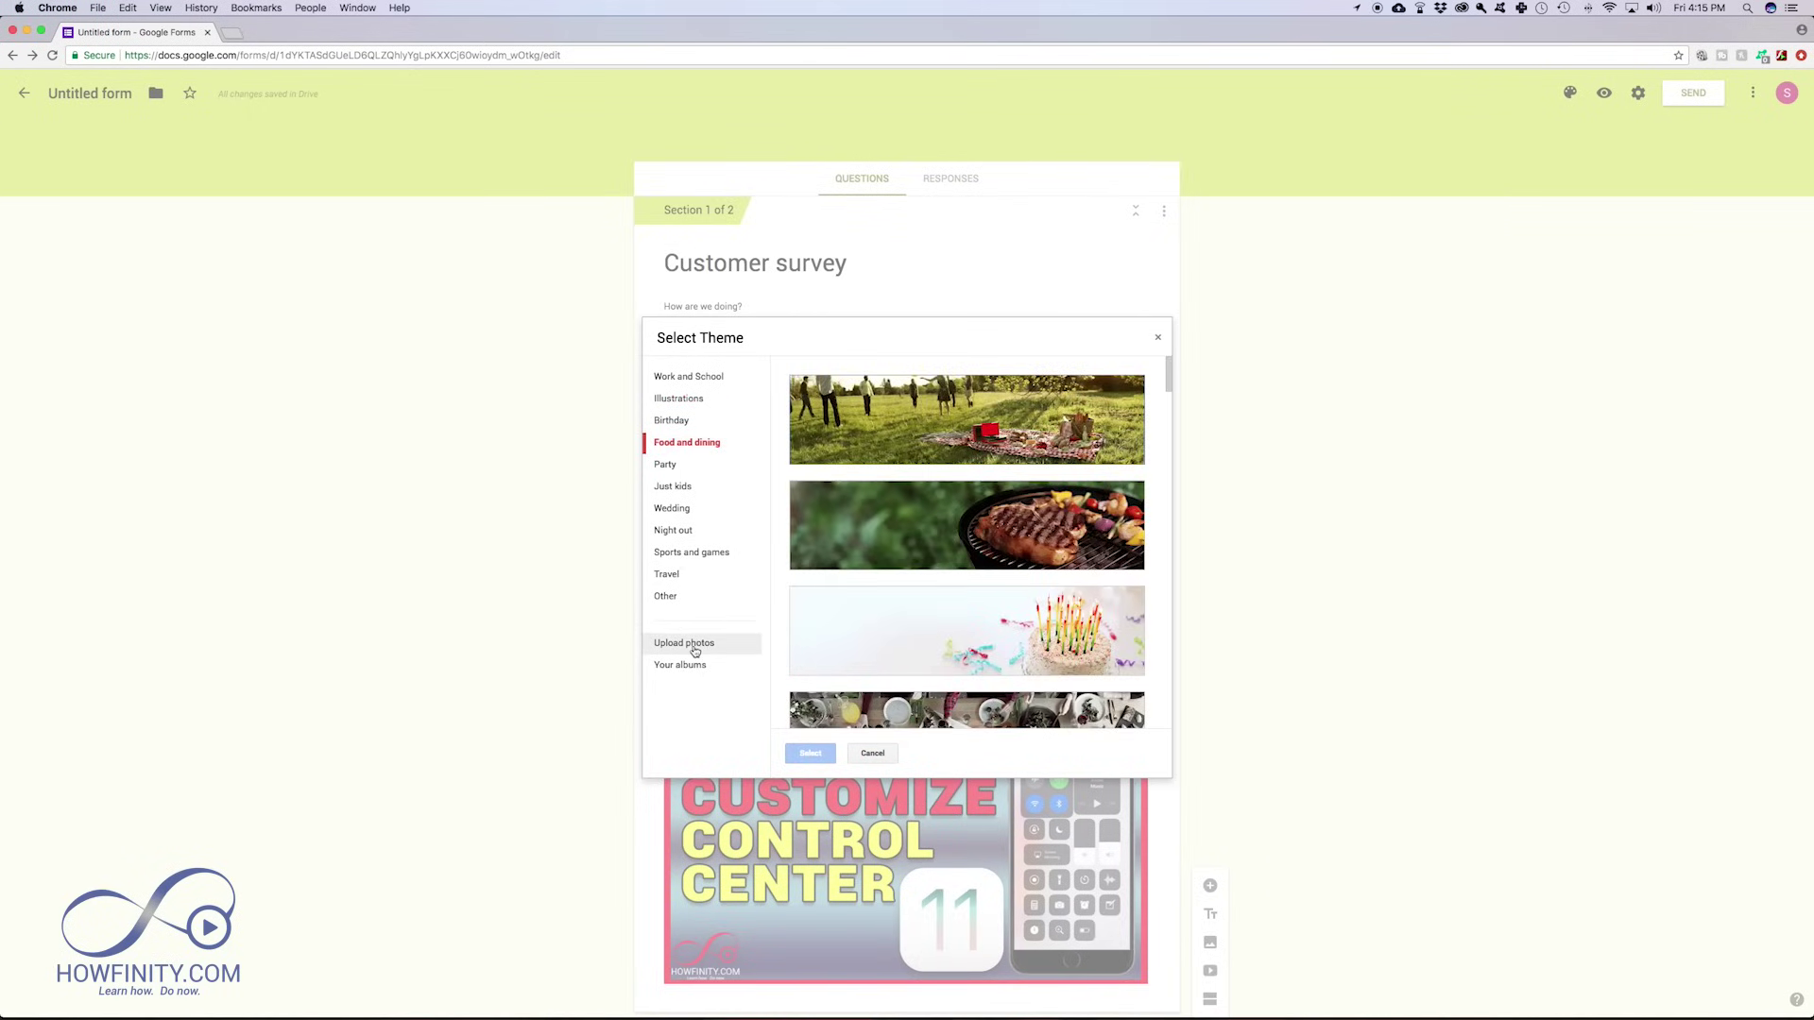
{"action": "left_click", "coordinate": [689, 377]}
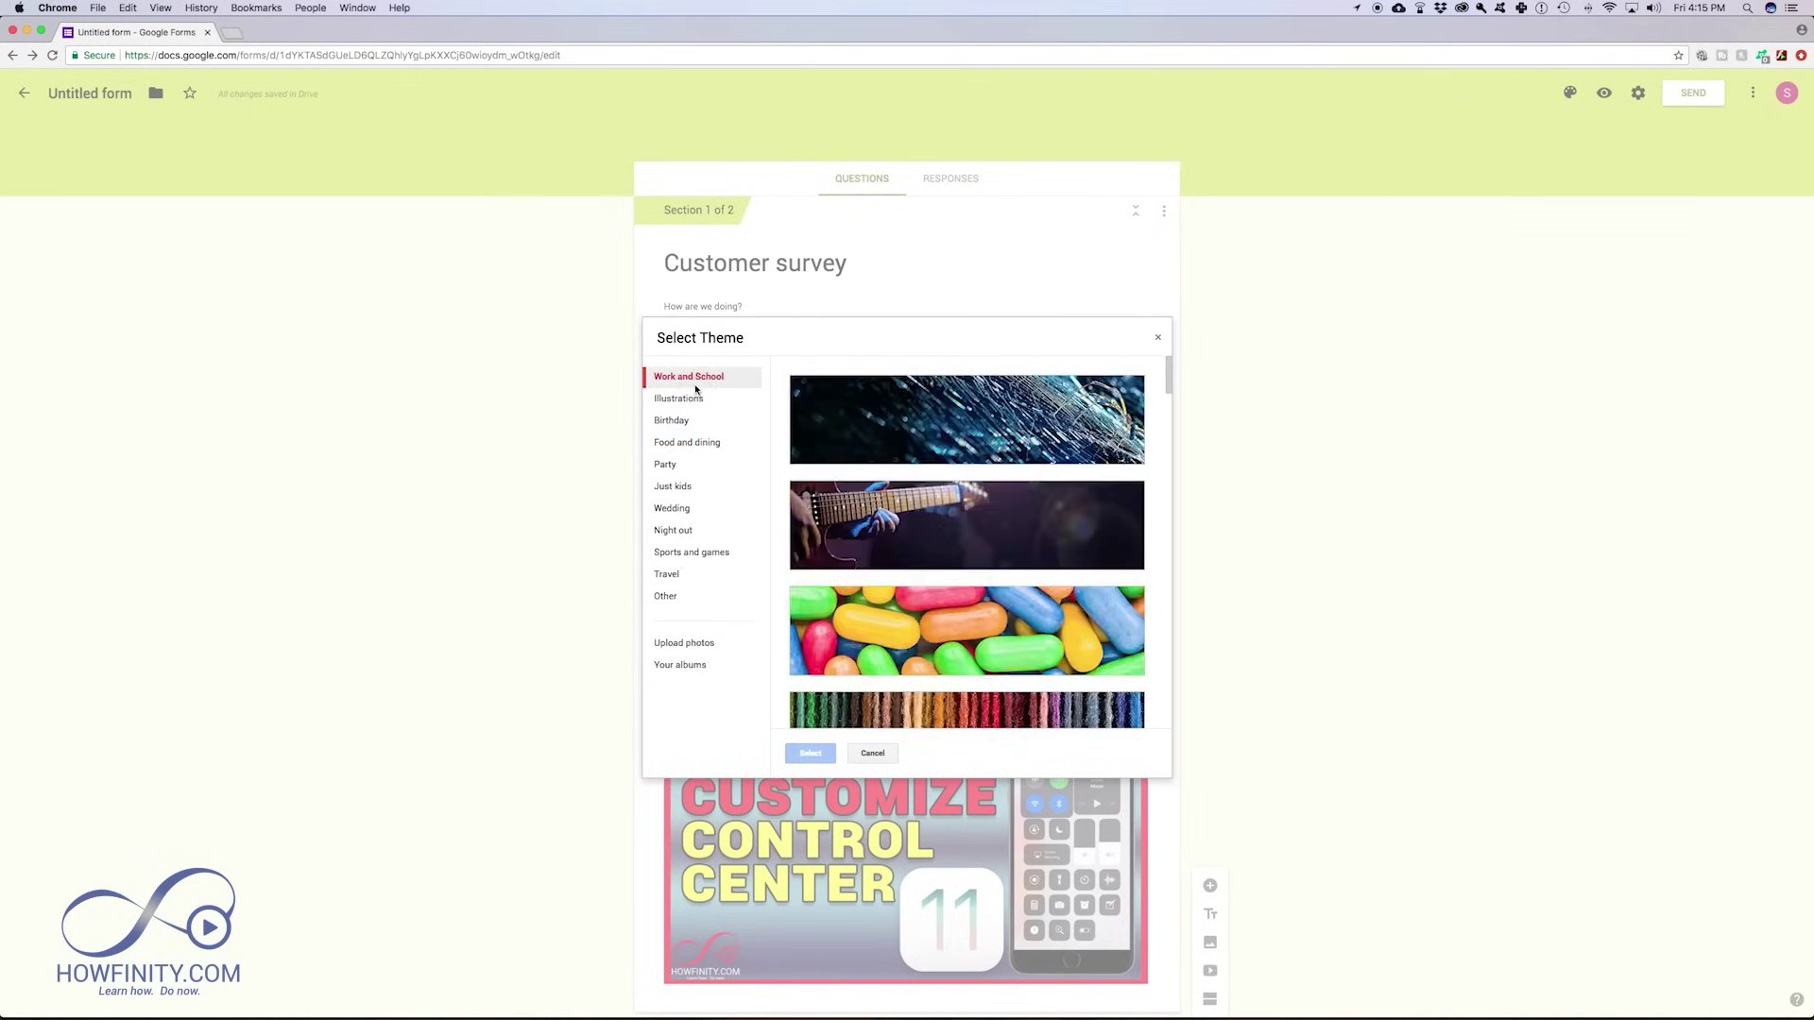
{"action": "scroll", "coordinate": [1078, 623], "scroll_direction": "down", "scroll_amount": 5}
{"action": "scroll", "coordinate": [1078, 623], "scroll_direction": "down", "scroll_amount": 5}
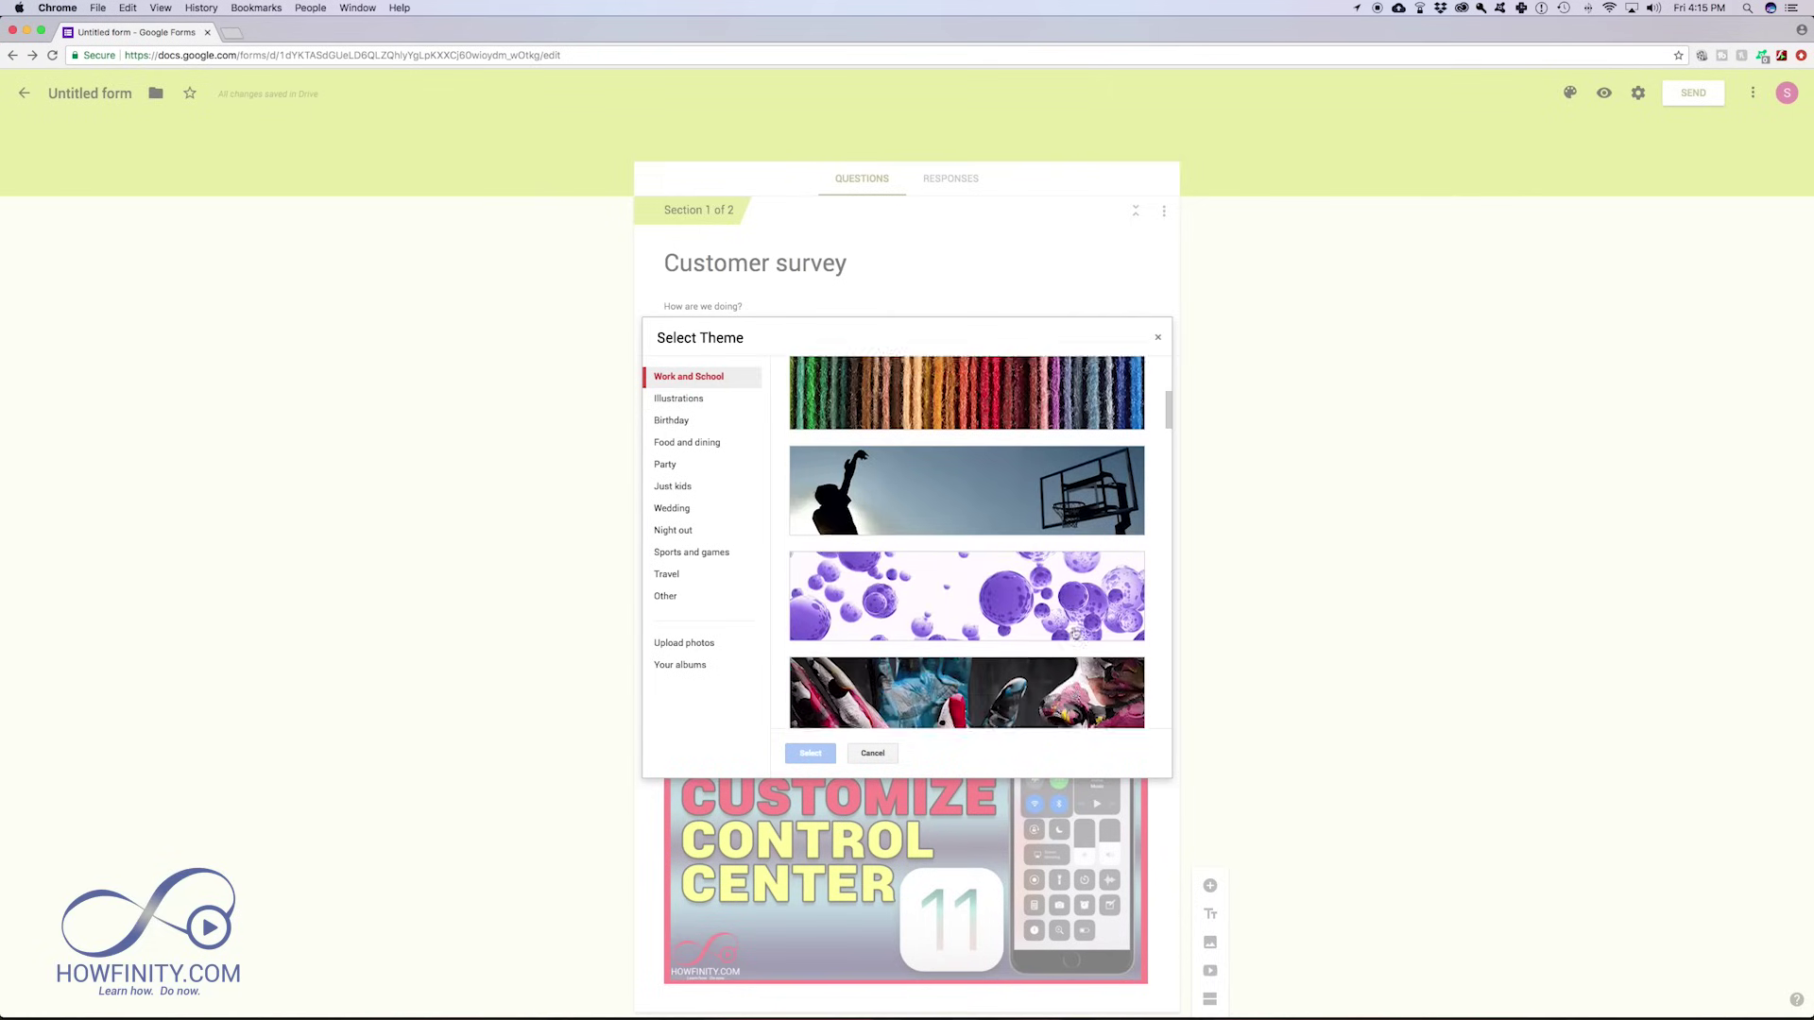
{"action": "scroll", "coordinate": [1077, 632], "scroll_direction": "down", "scroll_amount": 3}
{"action": "scroll", "coordinate": [1021, 595], "scroll_direction": "down", "scroll_amount": 3}
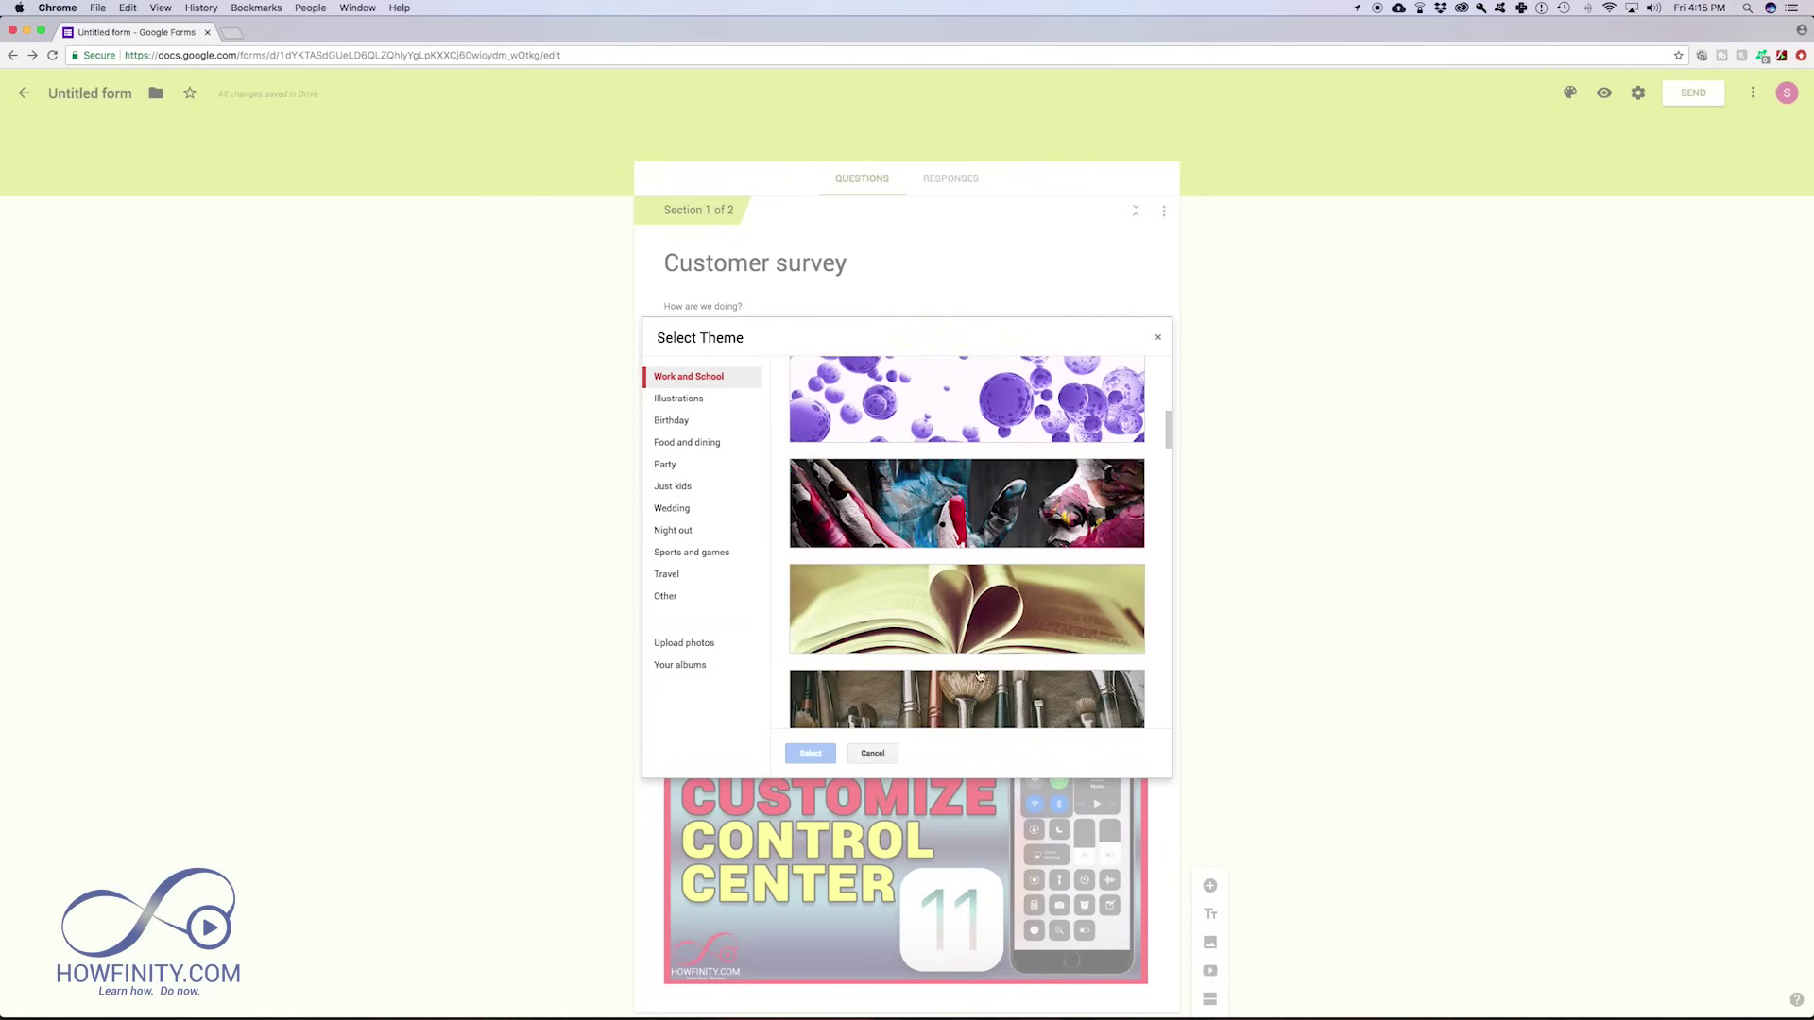
{"action": "left_click", "coordinate": [898, 413]}
{"action": "left_click", "coordinate": [811, 754]}
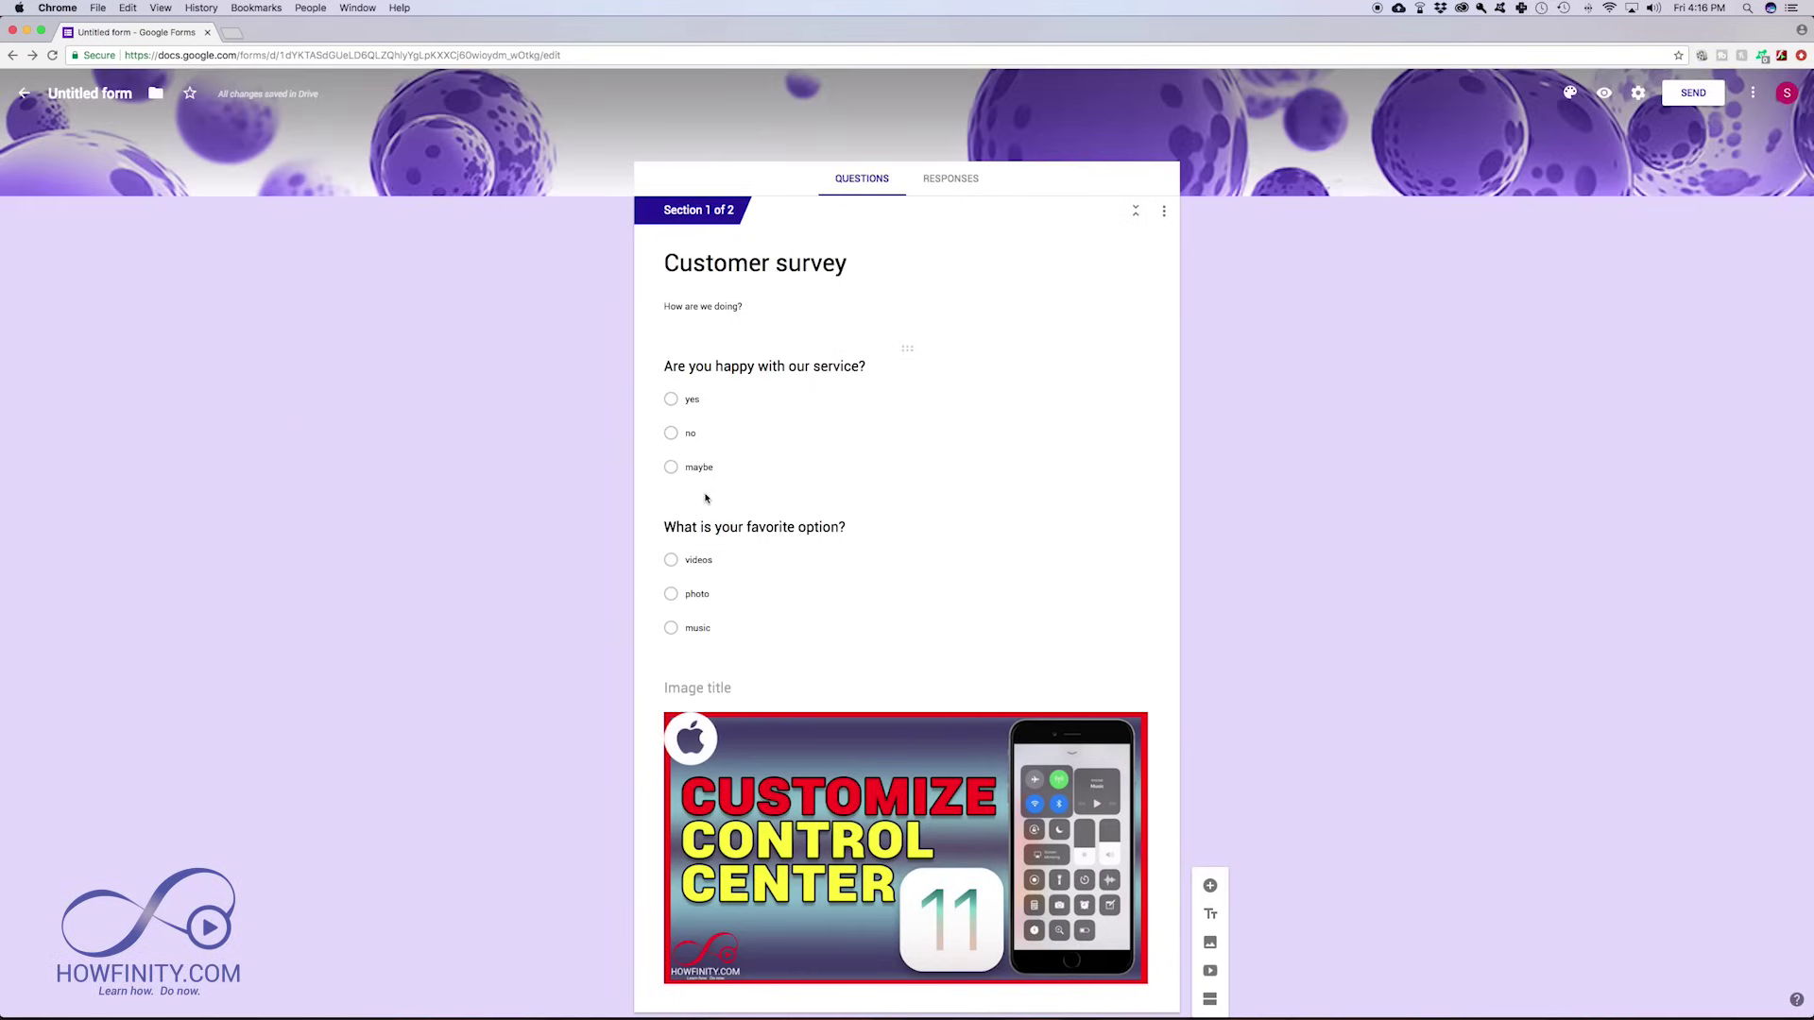
{"action": "scroll", "coordinate": [525, 468], "scroll_direction": "down", "scroll_amount": 3}
{"action": "scroll", "coordinate": [524, 468], "scroll_direction": "up", "scroll_amount": 3}
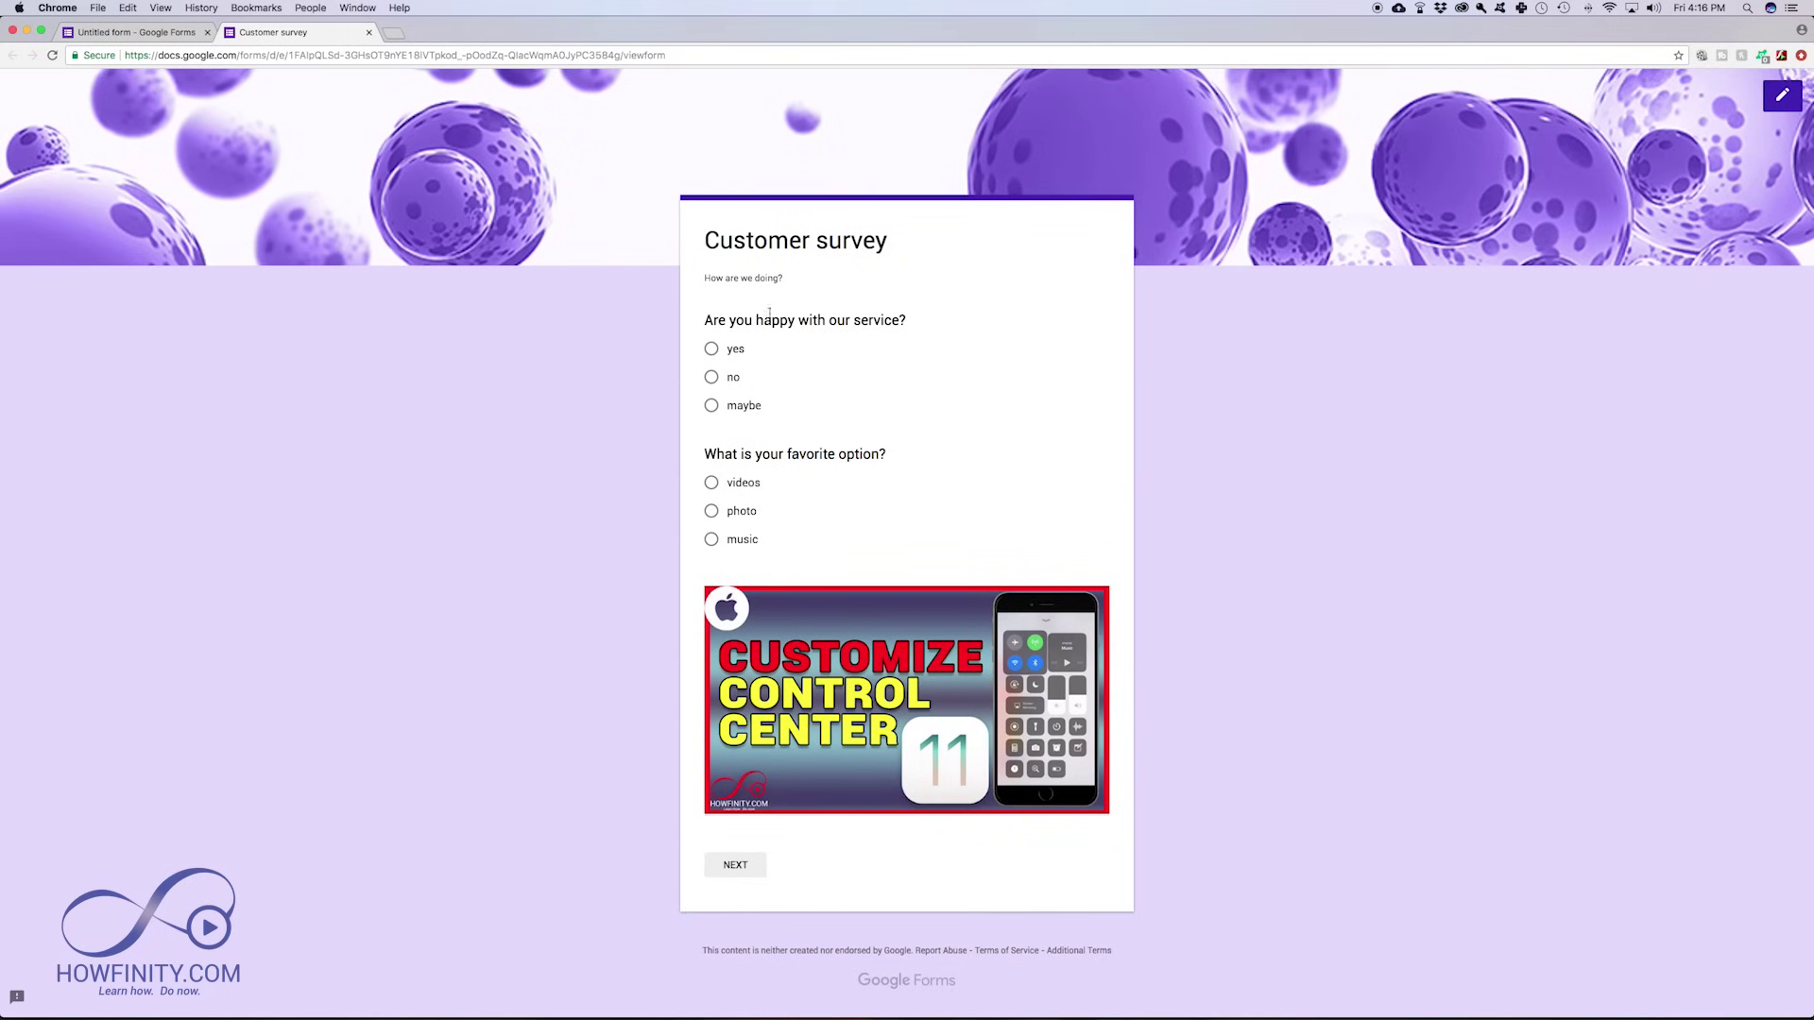
Step: Answer 'yes' and 'videos', go to section two, choose Option 1, and submit
{"action": "left_click", "coordinate": [713, 348]}
{"action": "left_click", "coordinate": [711, 482]}
{"action": "left_click", "coordinate": [735, 864]}
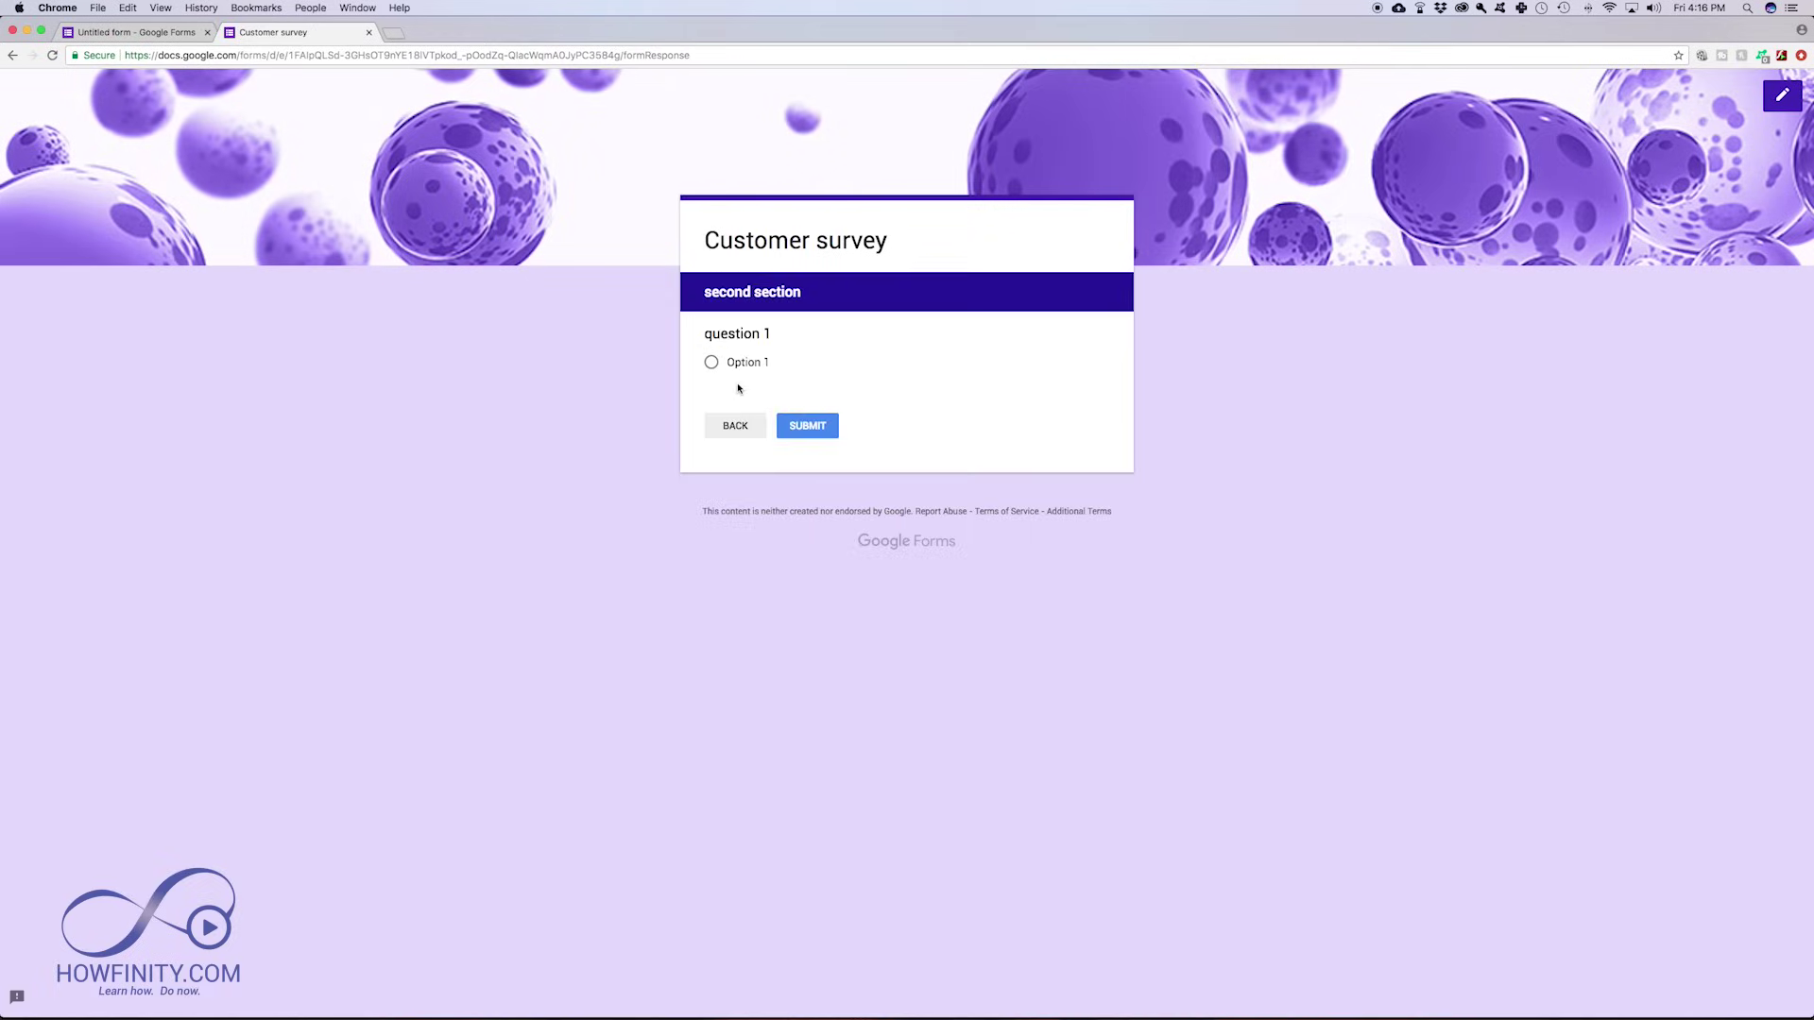
{"action": "left_click", "coordinate": [714, 363]}
{"action": "left_click", "coordinate": [807, 426]}
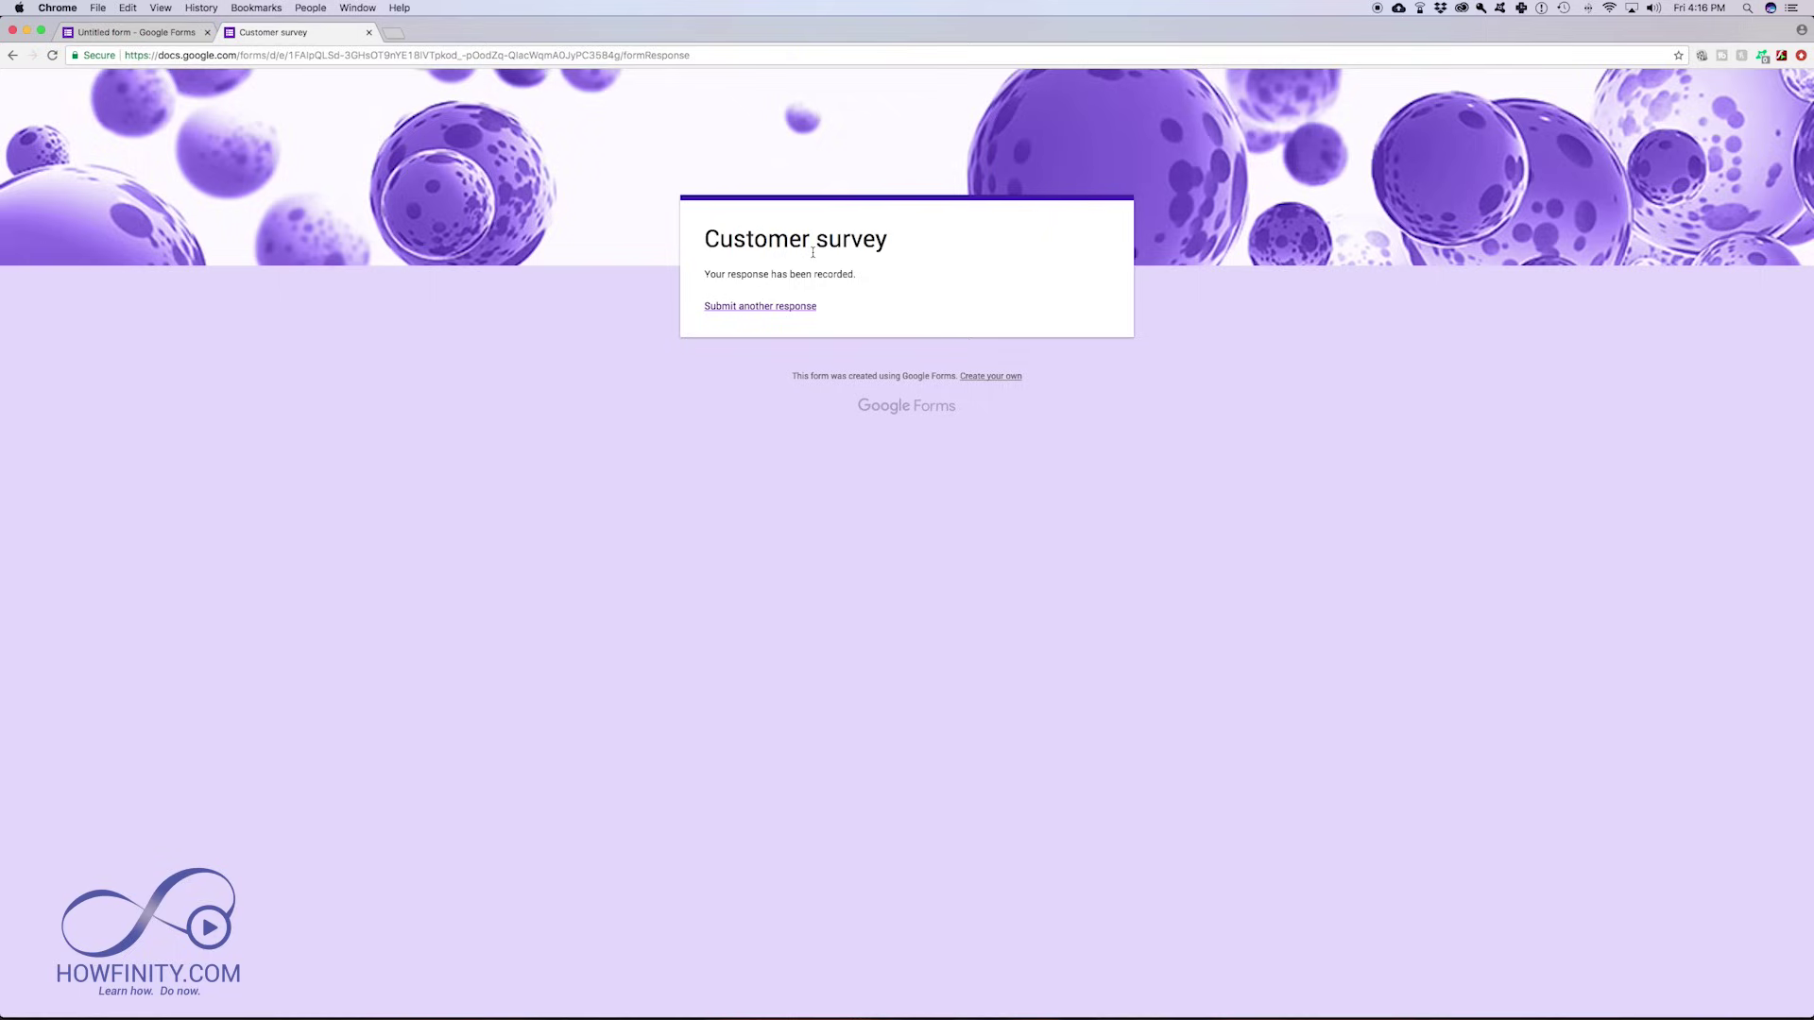
Step: Return to the Google Forms home page and reopen the Customer survey
{"action": "left_click", "coordinate": [888, 411]}
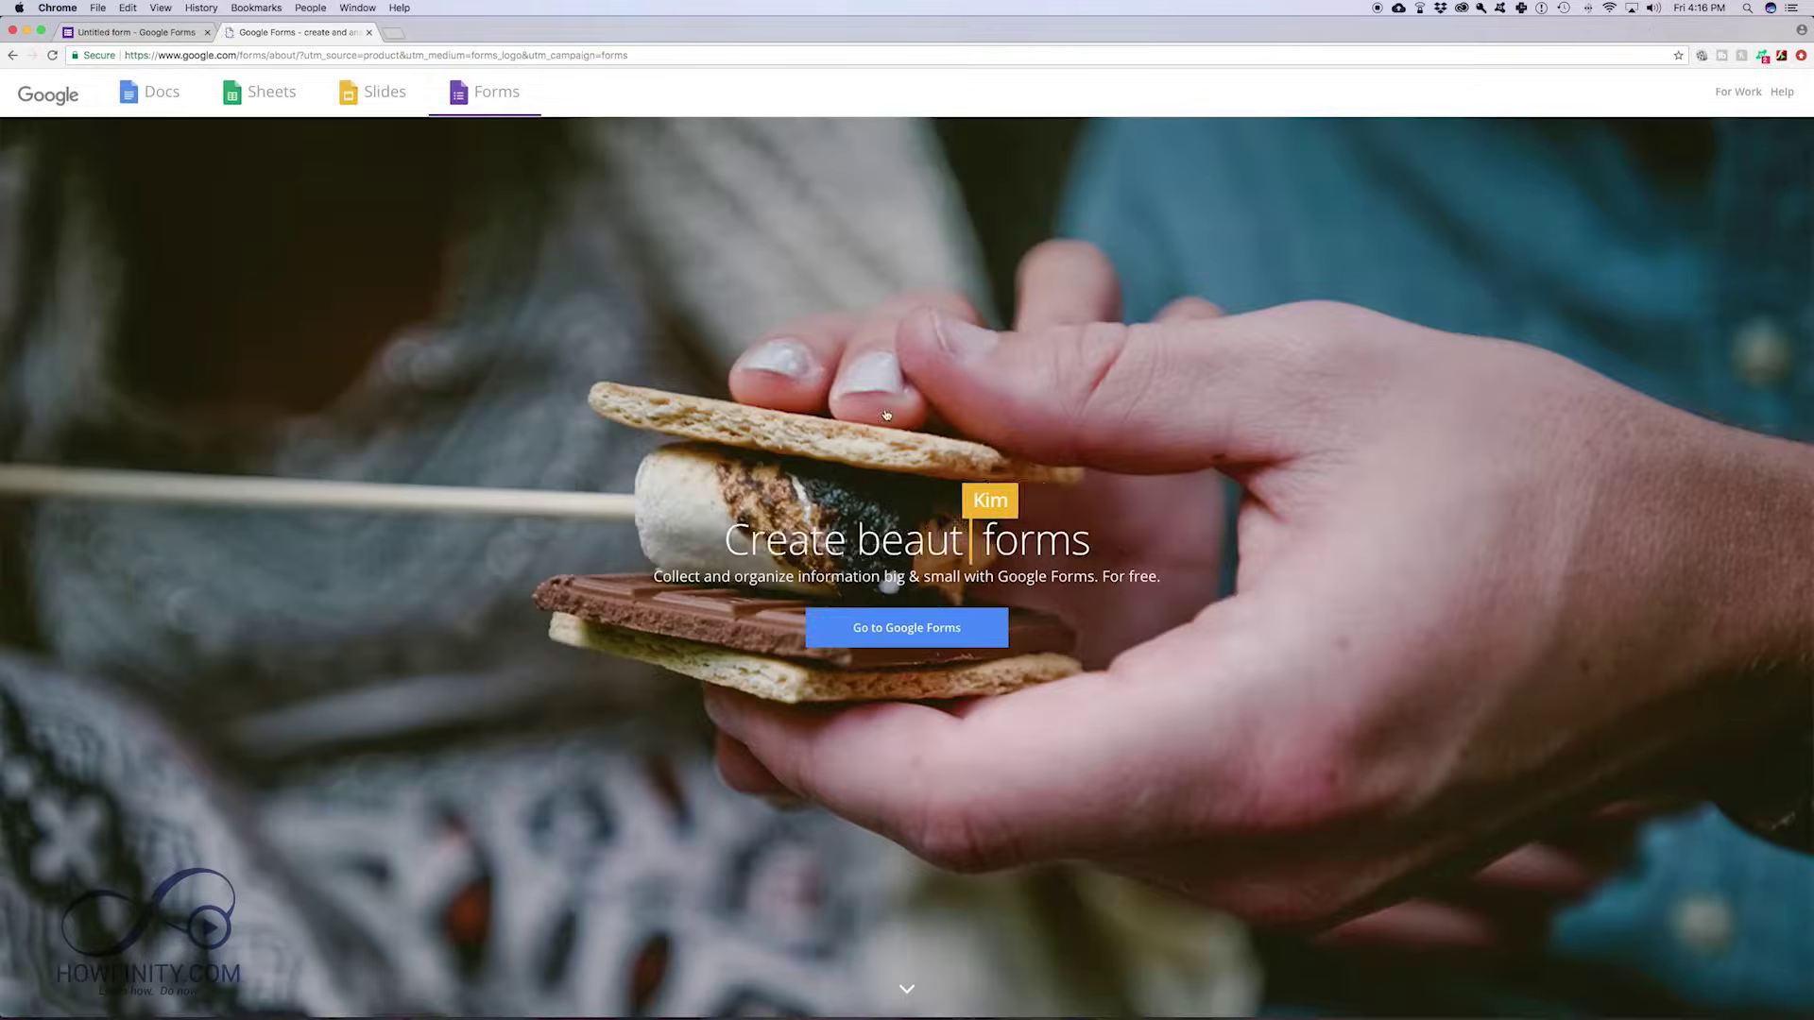
{"action": "left_click", "coordinate": [914, 628]}
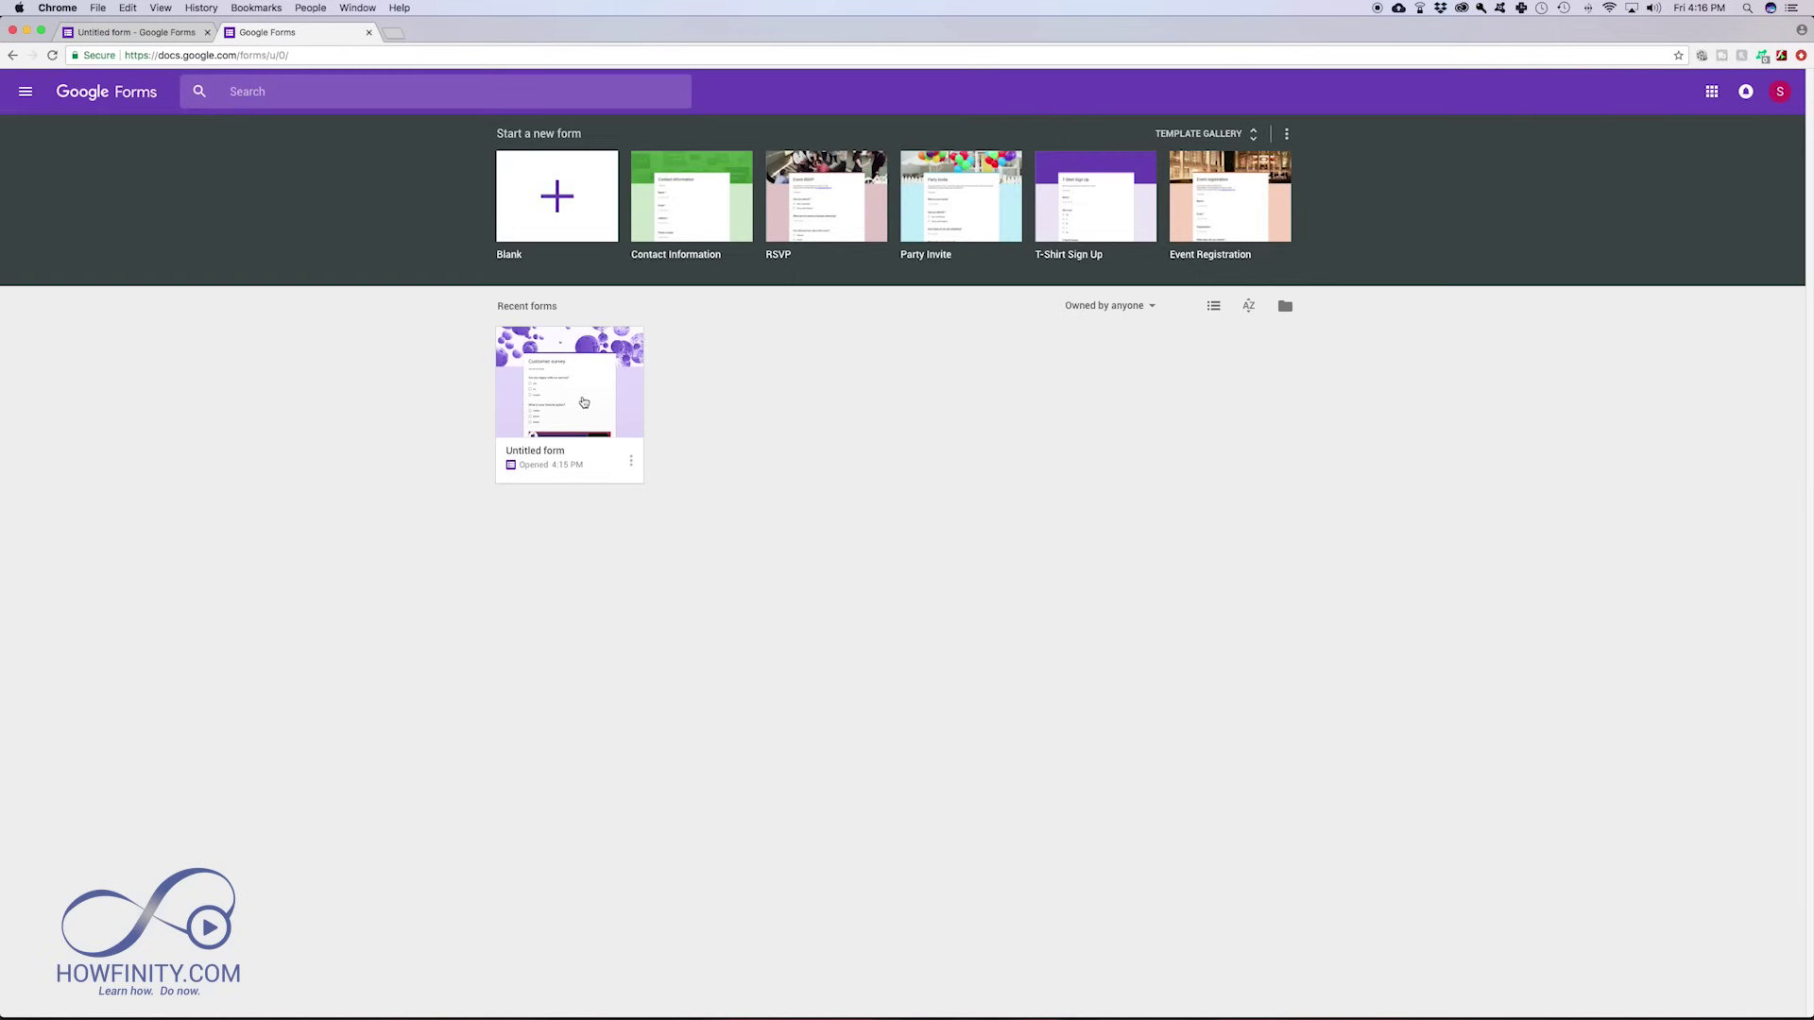
{"action": "left_click", "coordinate": [580, 400]}
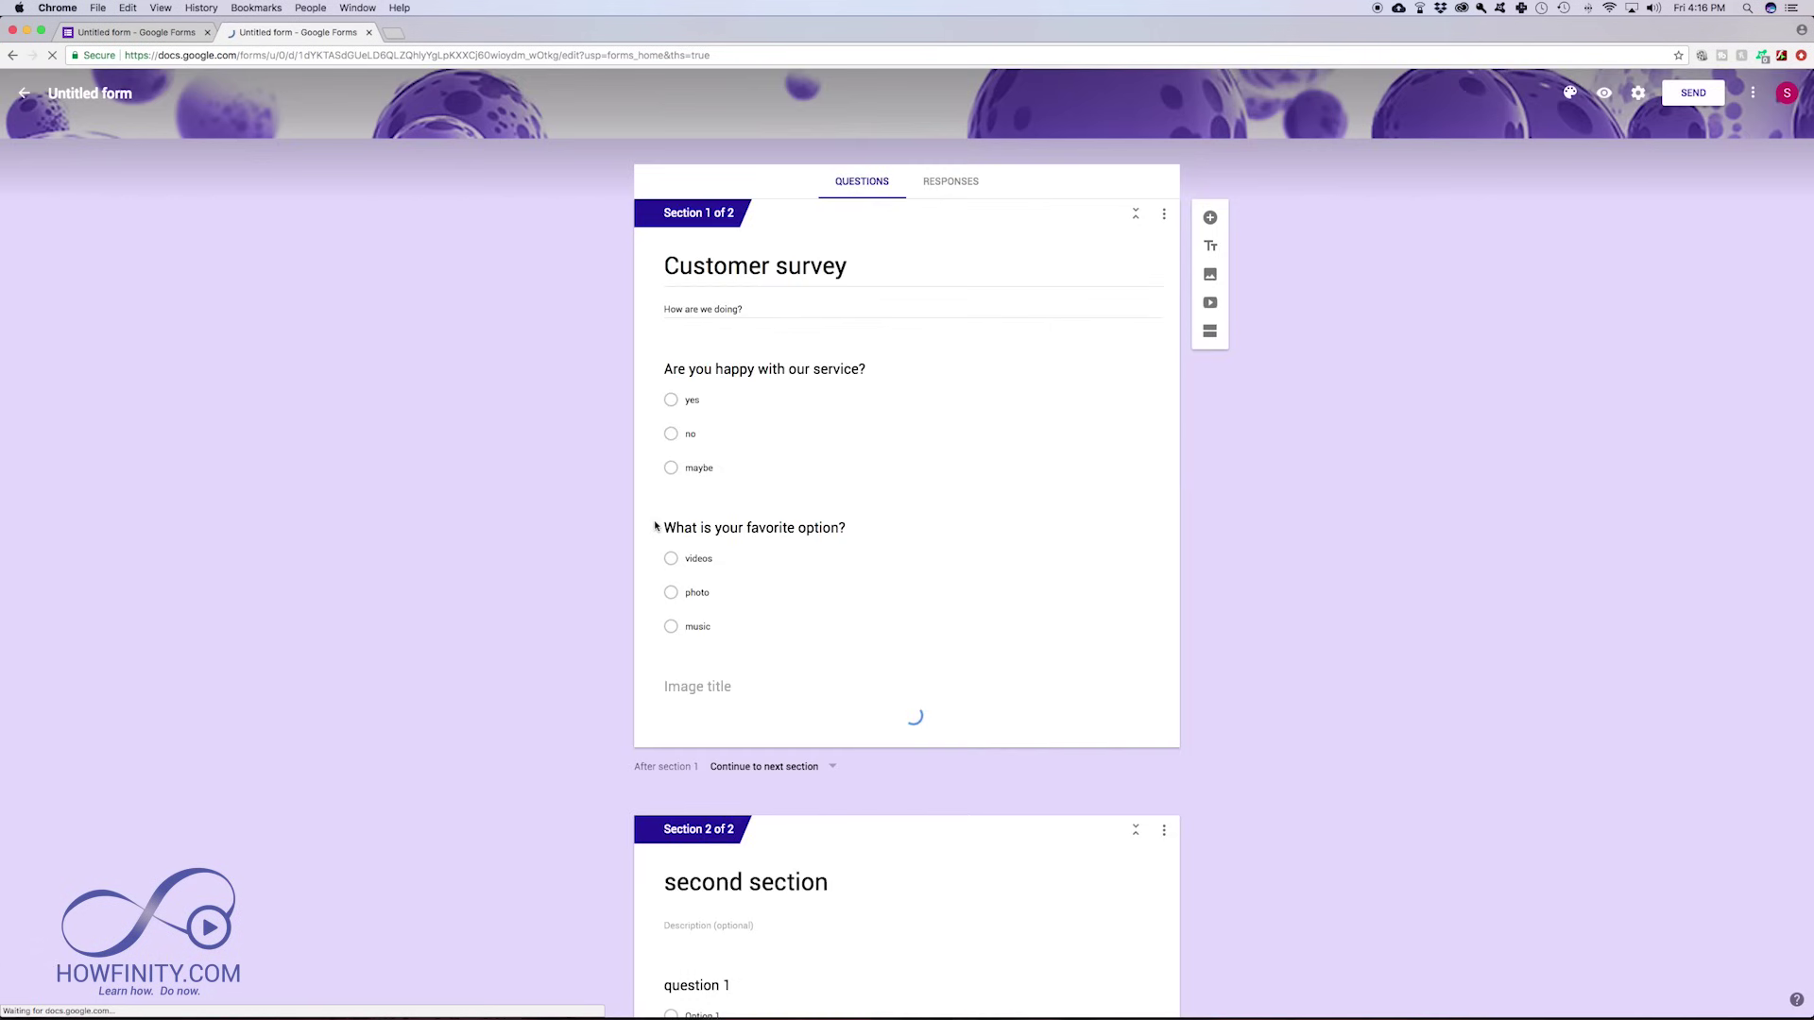
Step: View the two responses individually, then go back to the summary charts
{"action": "left_click", "coordinate": [950, 181]}
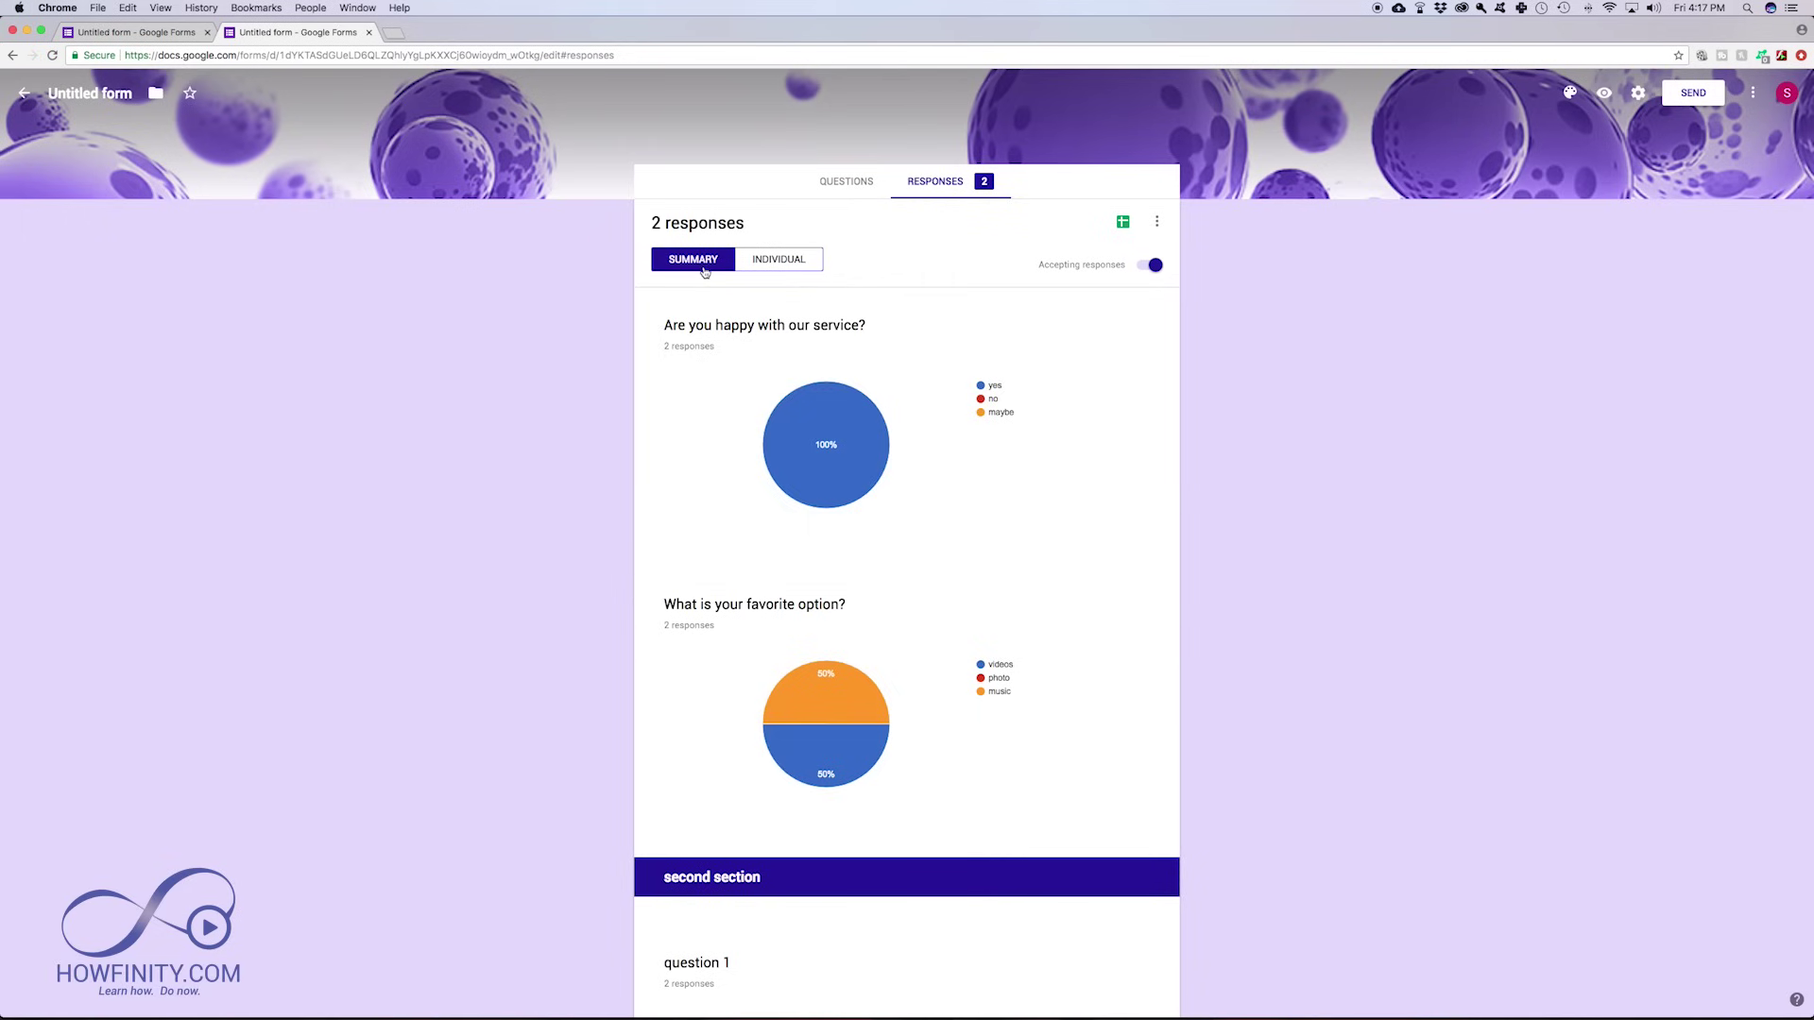
{"action": "left_click", "coordinate": [777, 260]}
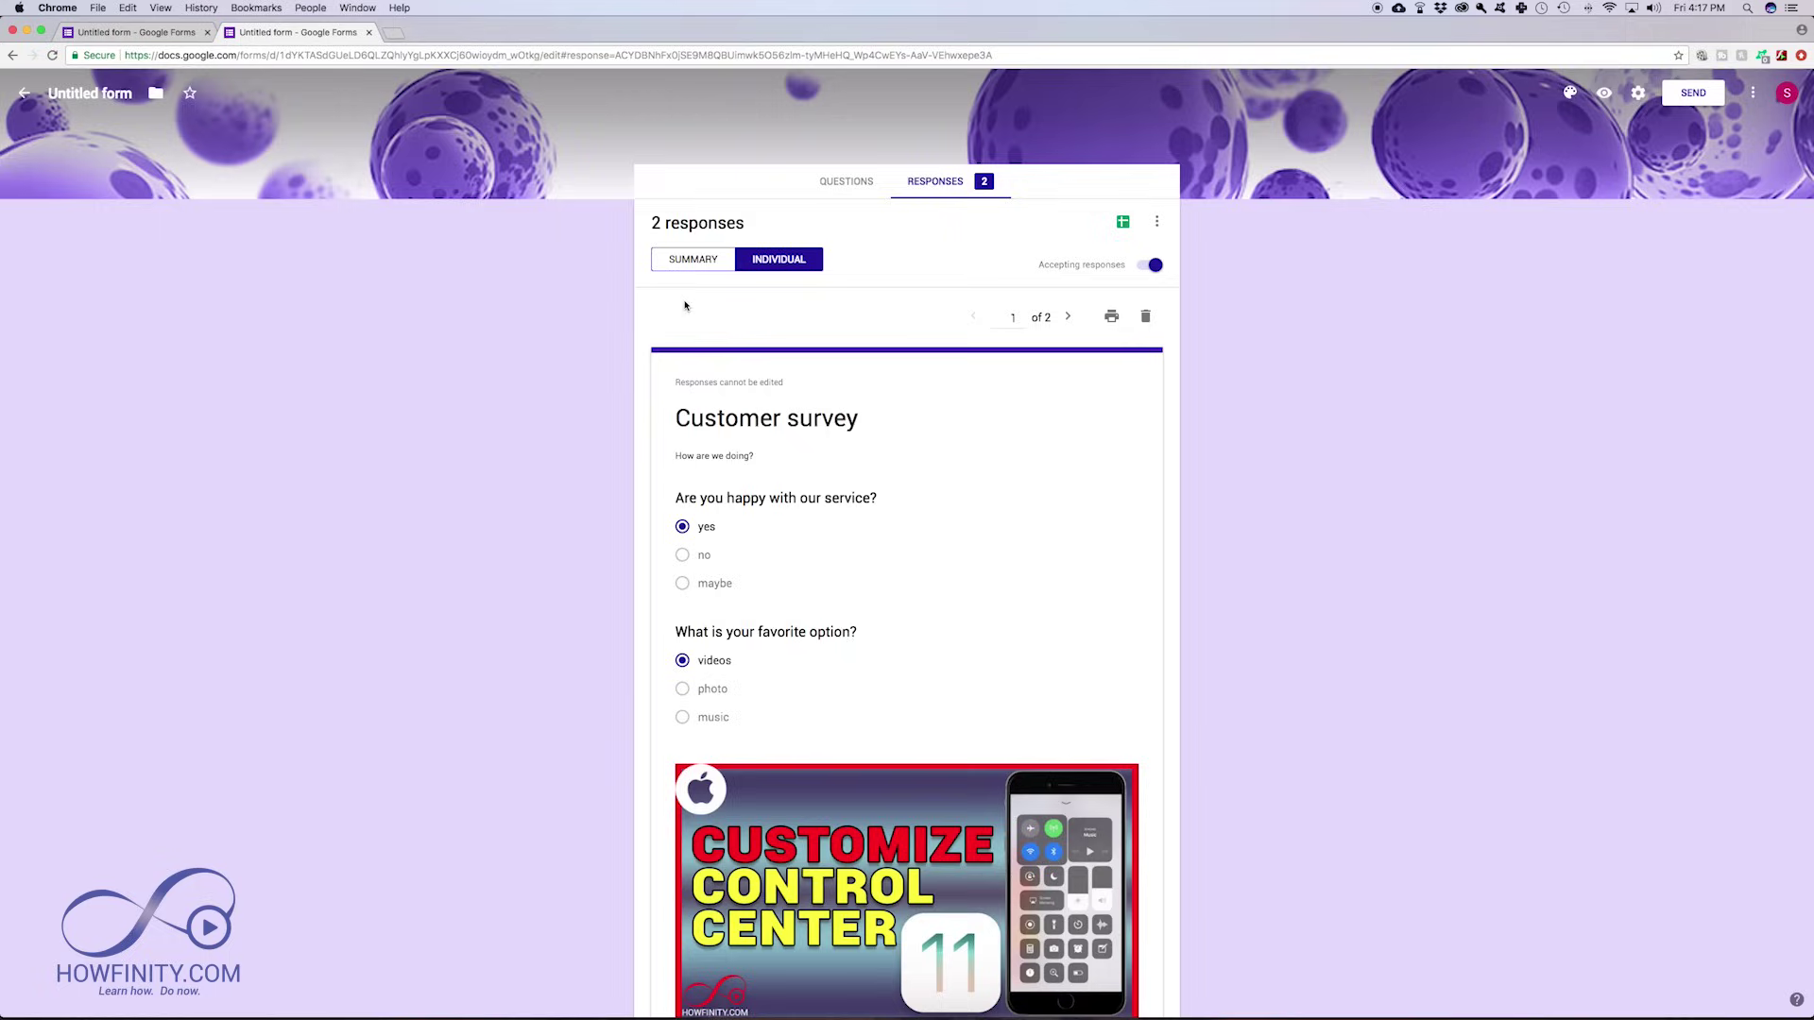
{"action": "scroll", "coordinate": [884, 608], "scroll_direction": "down", "scroll_amount": 1}
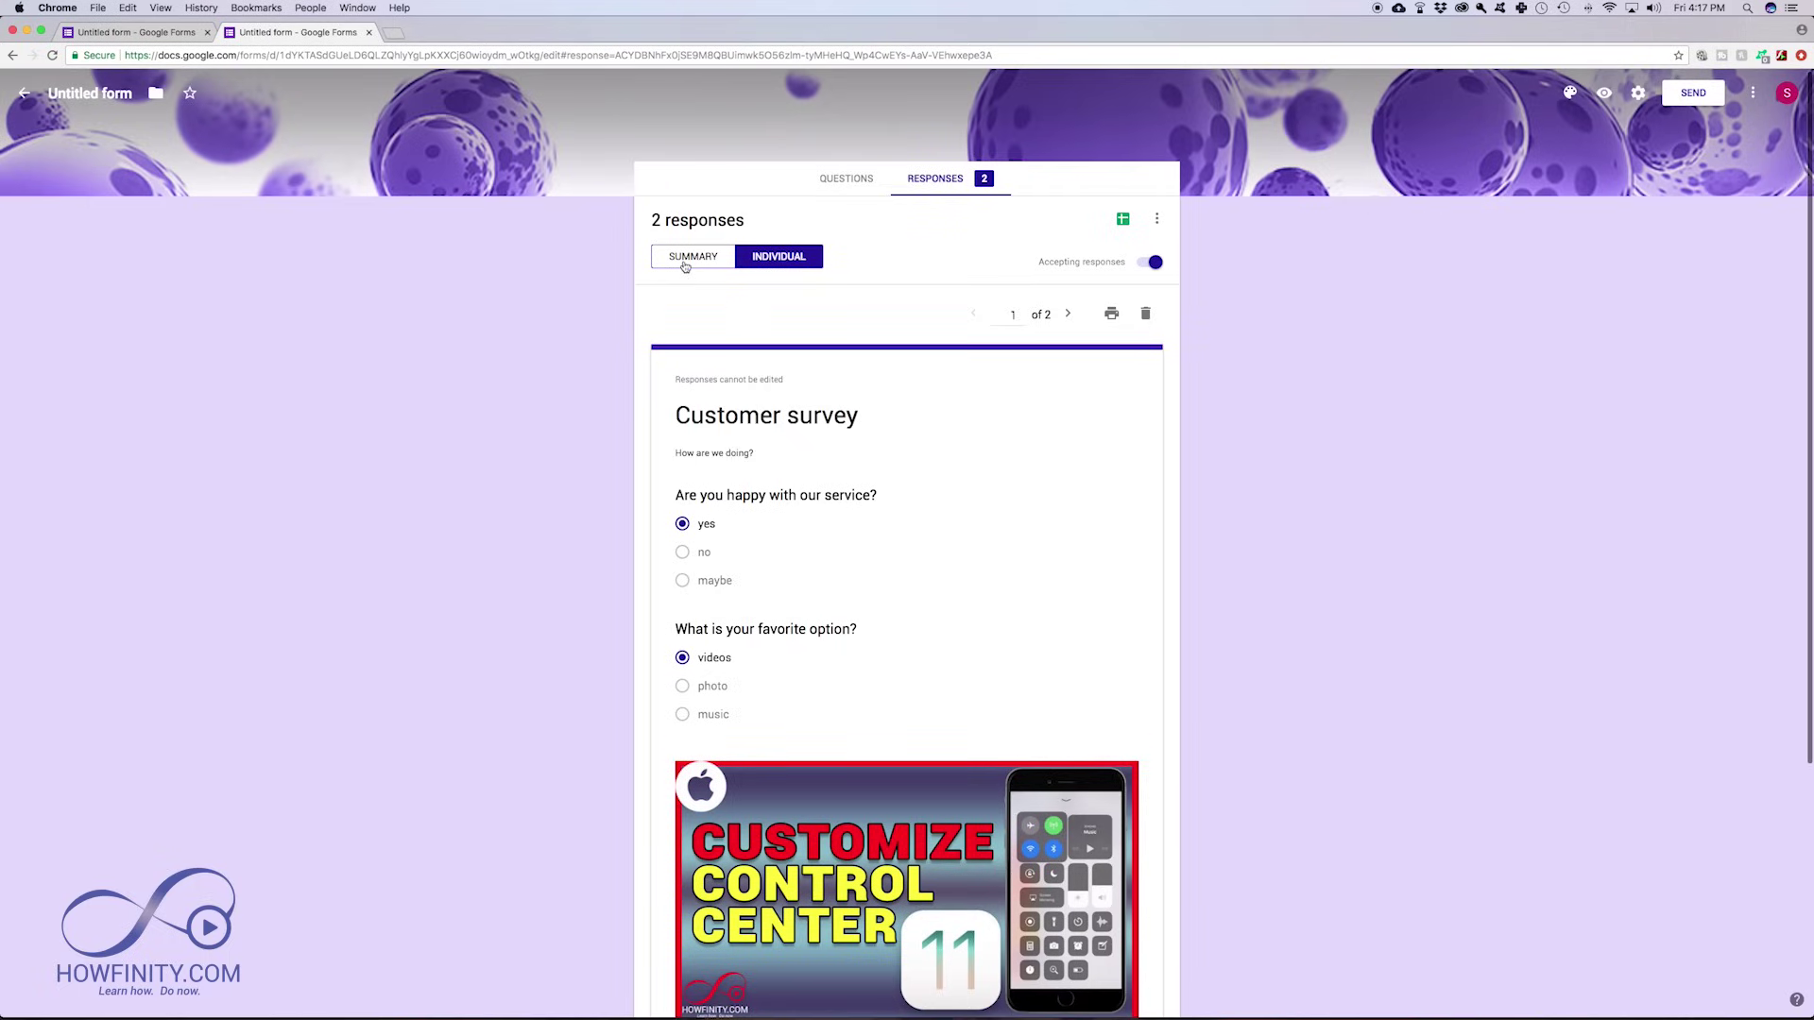
{"action": "left_click", "coordinate": [689, 259]}
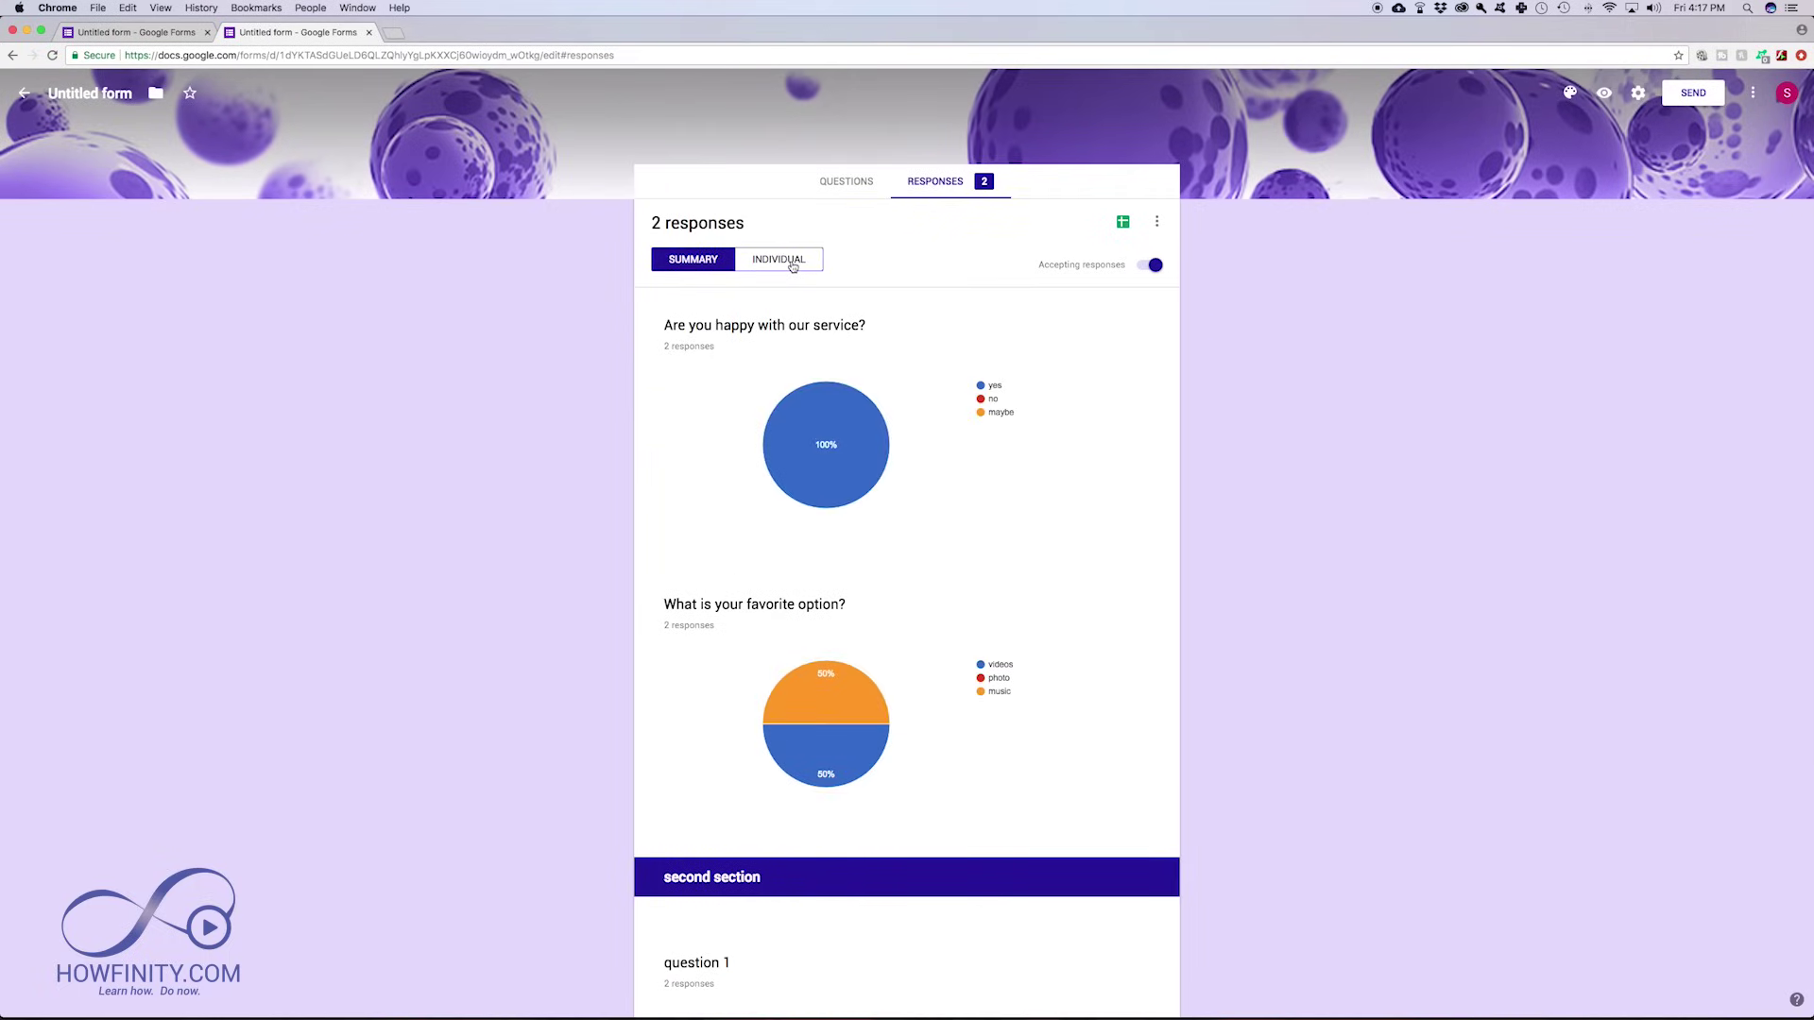
{"action": "scroll", "coordinate": [979, 434], "scroll_direction": "down", "scroll_amount": 3}
{"action": "scroll", "coordinate": [980, 434], "scroll_direction": "up", "scroll_amount": 3}
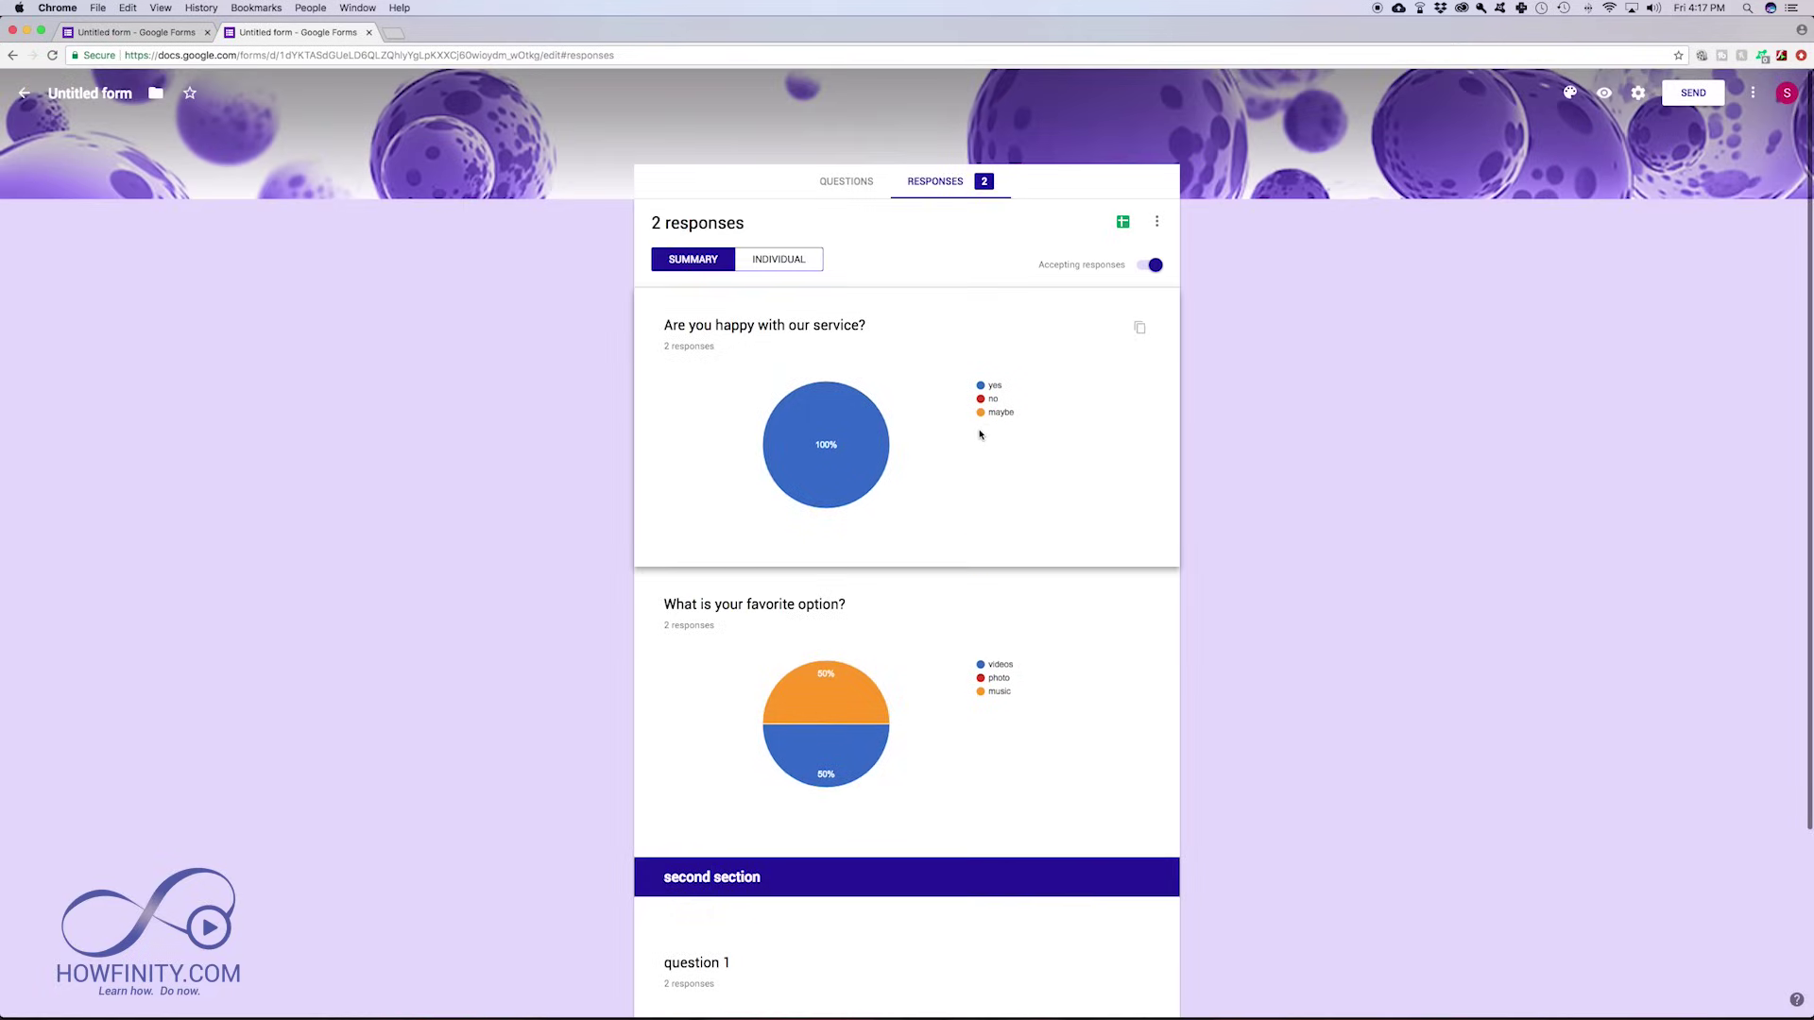
Step: Turn on 'Make this a quiz' in Settings, browse General and Presentation, and save
{"action": "left_click", "coordinate": [1640, 94]}
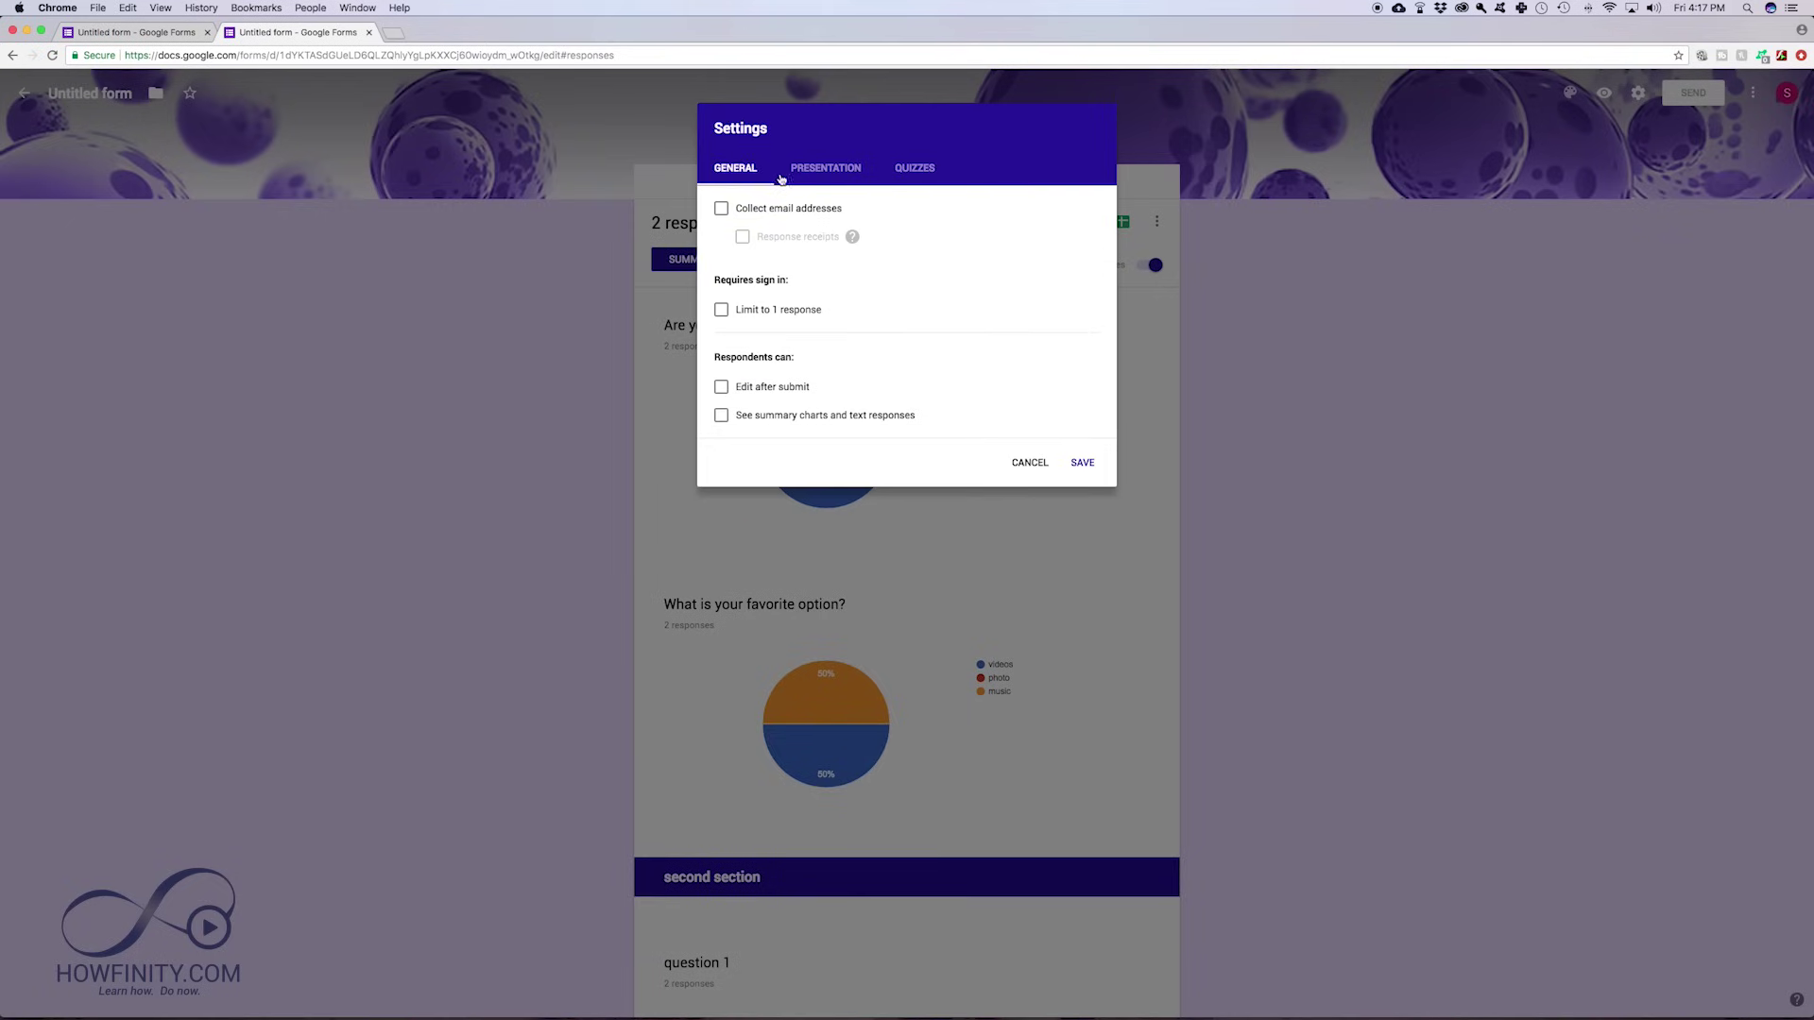
{"action": "left_click", "coordinate": [914, 169]}
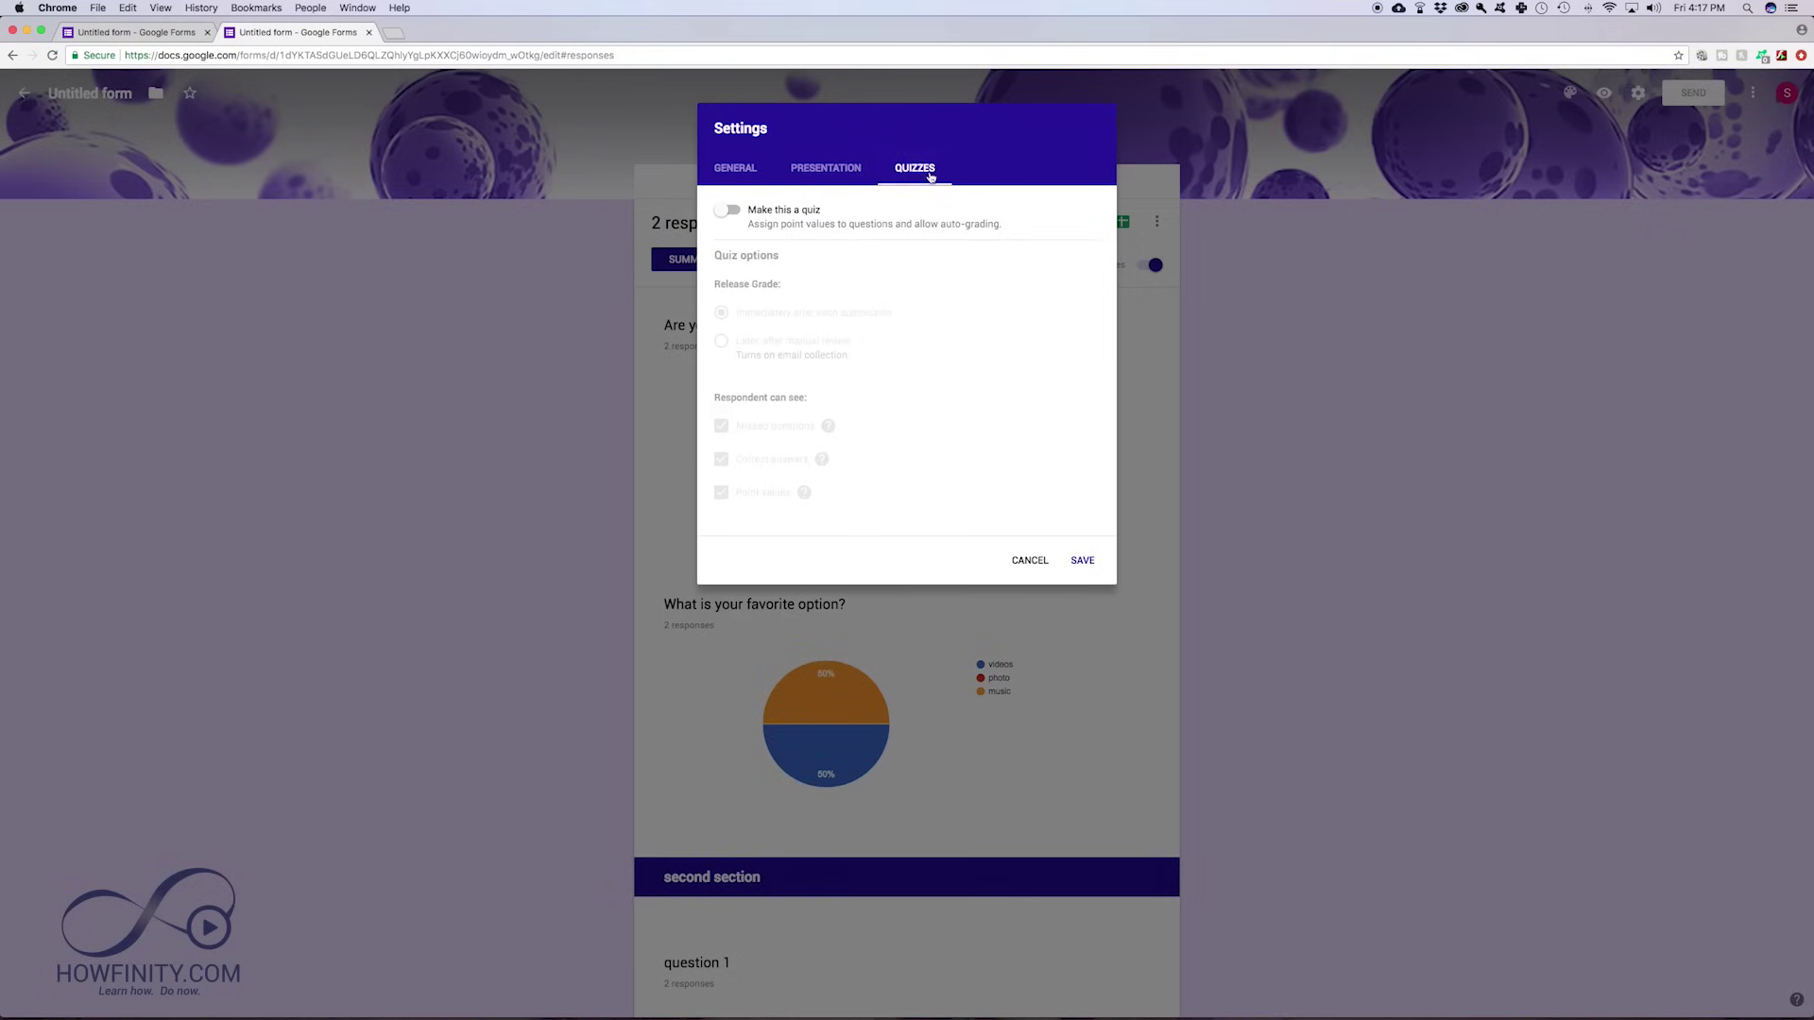
{"action": "left_click", "coordinate": [734, 211]}
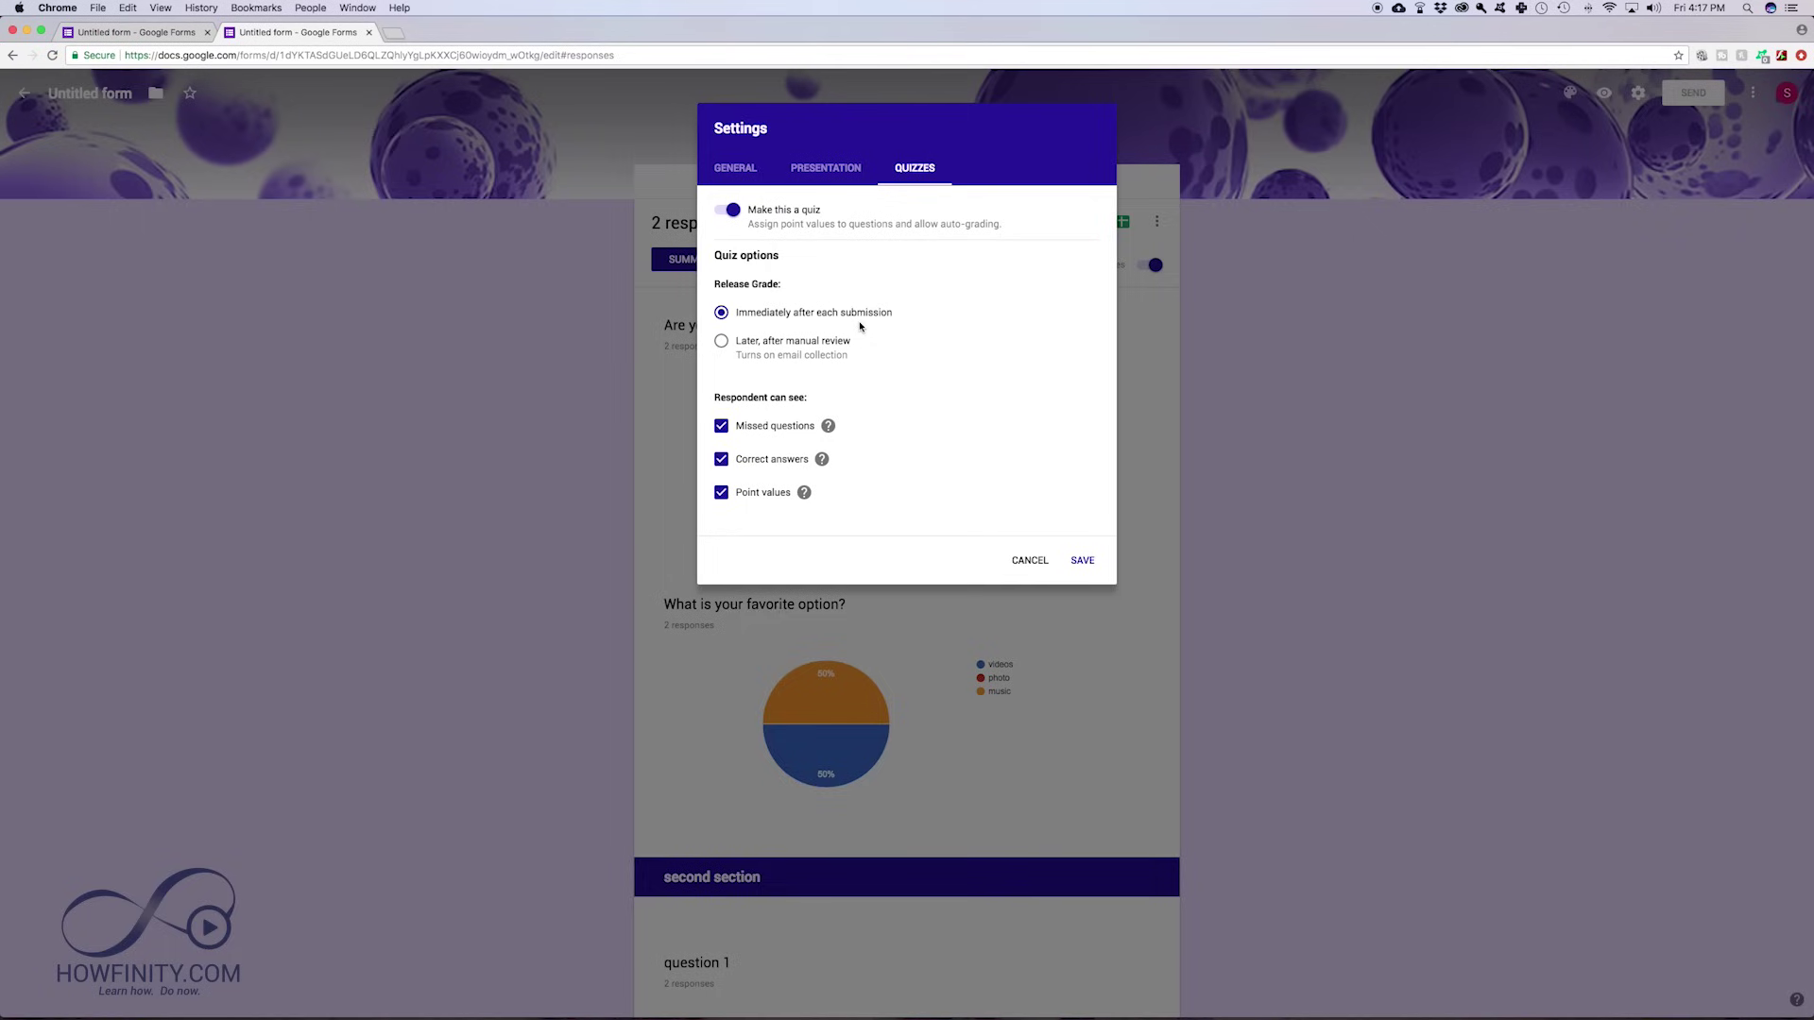
{"action": "left_click", "coordinate": [735, 169]}
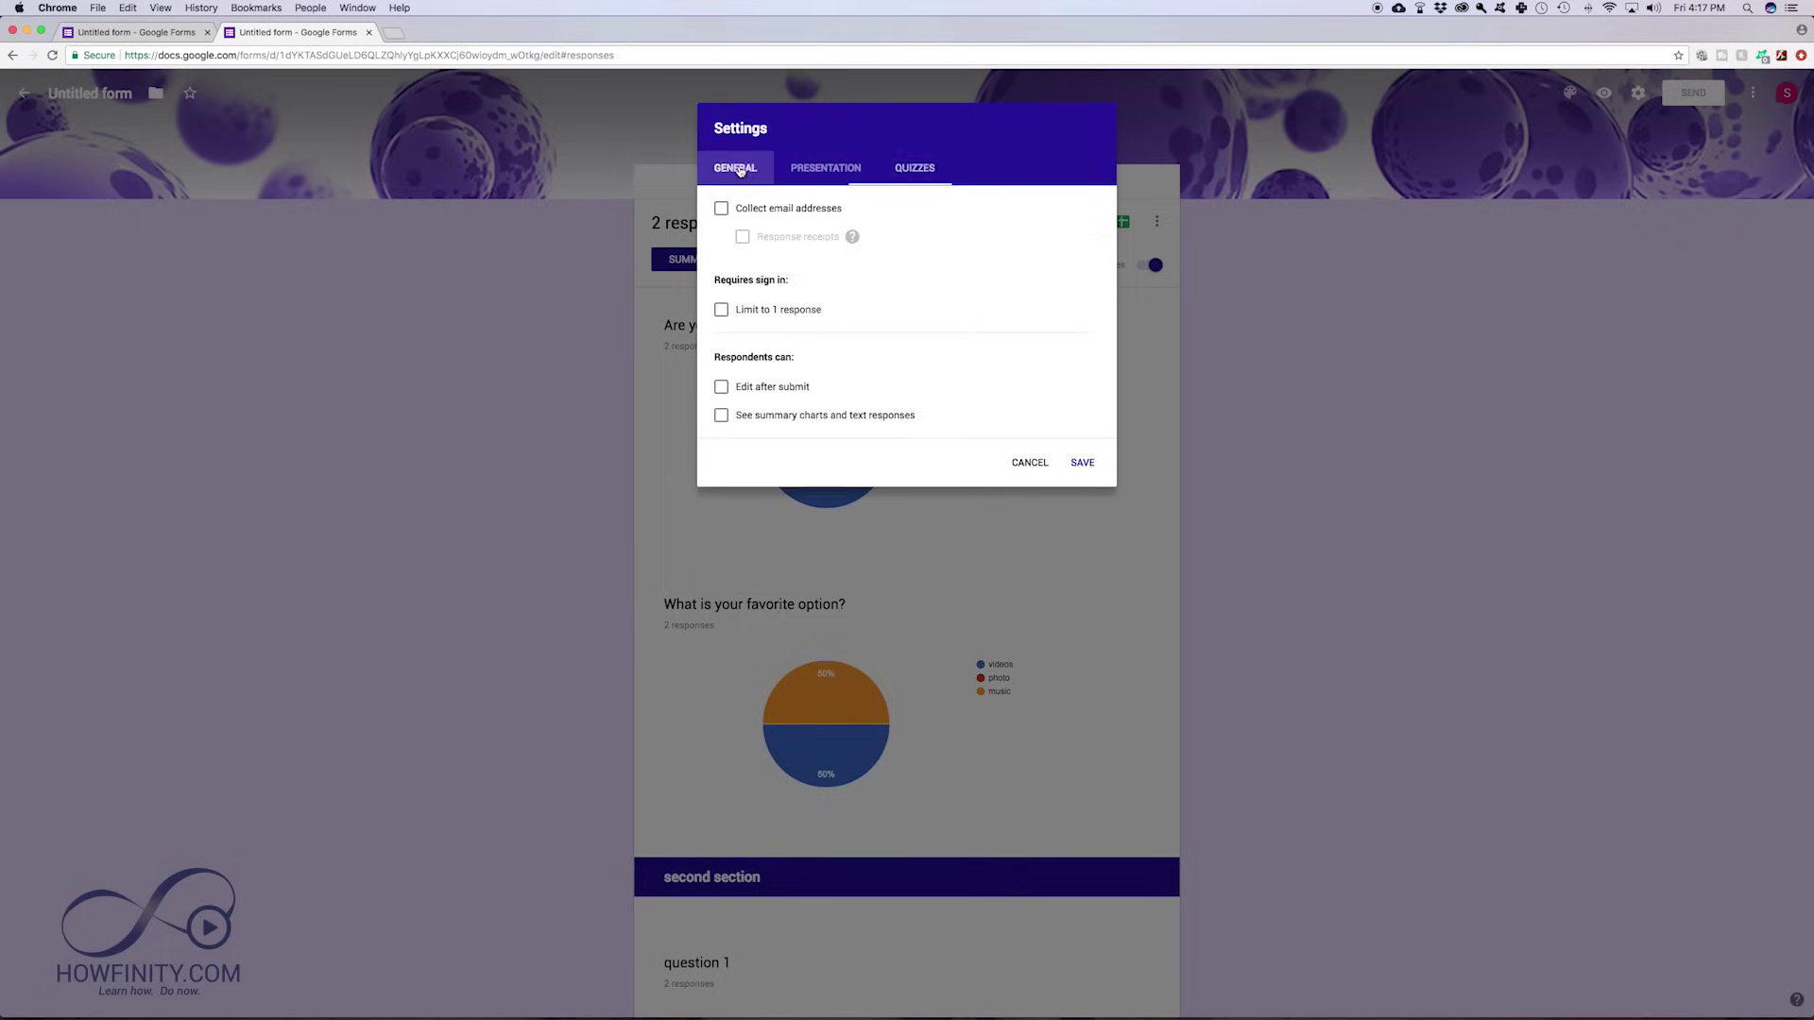
{"action": "left_click", "coordinate": [825, 169]}
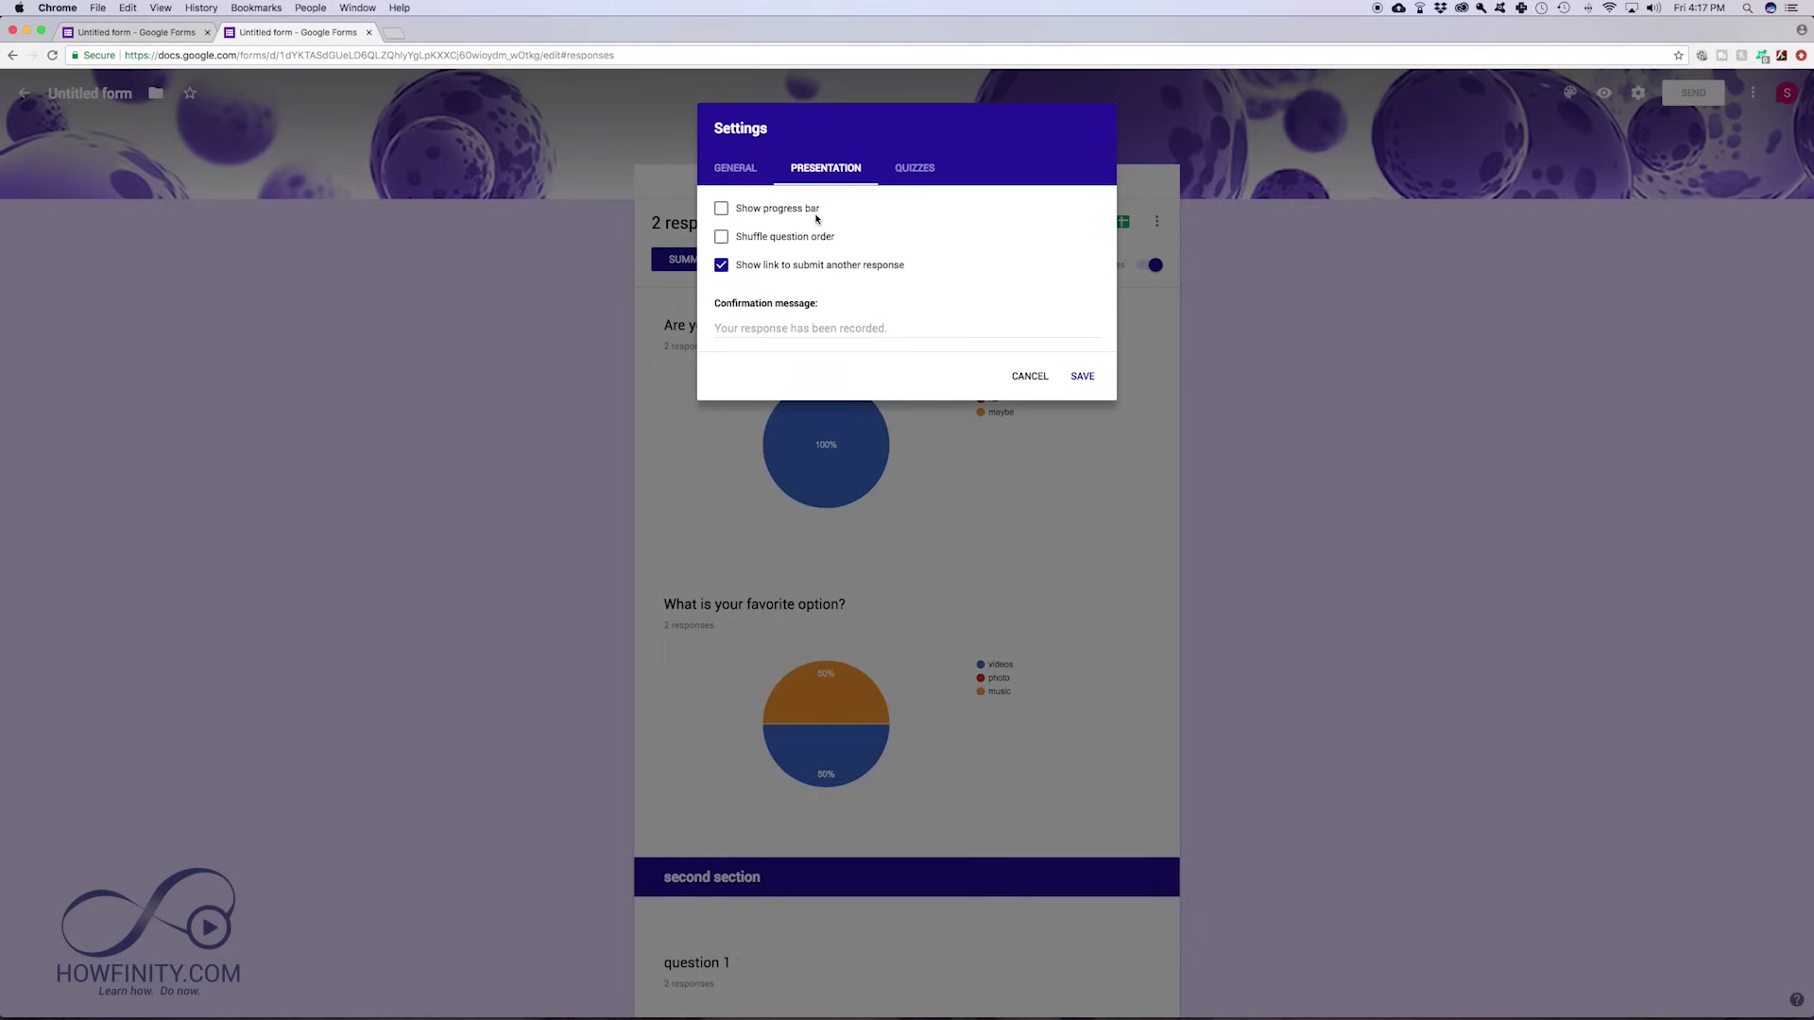
{"action": "left_click", "coordinate": [735, 167]}
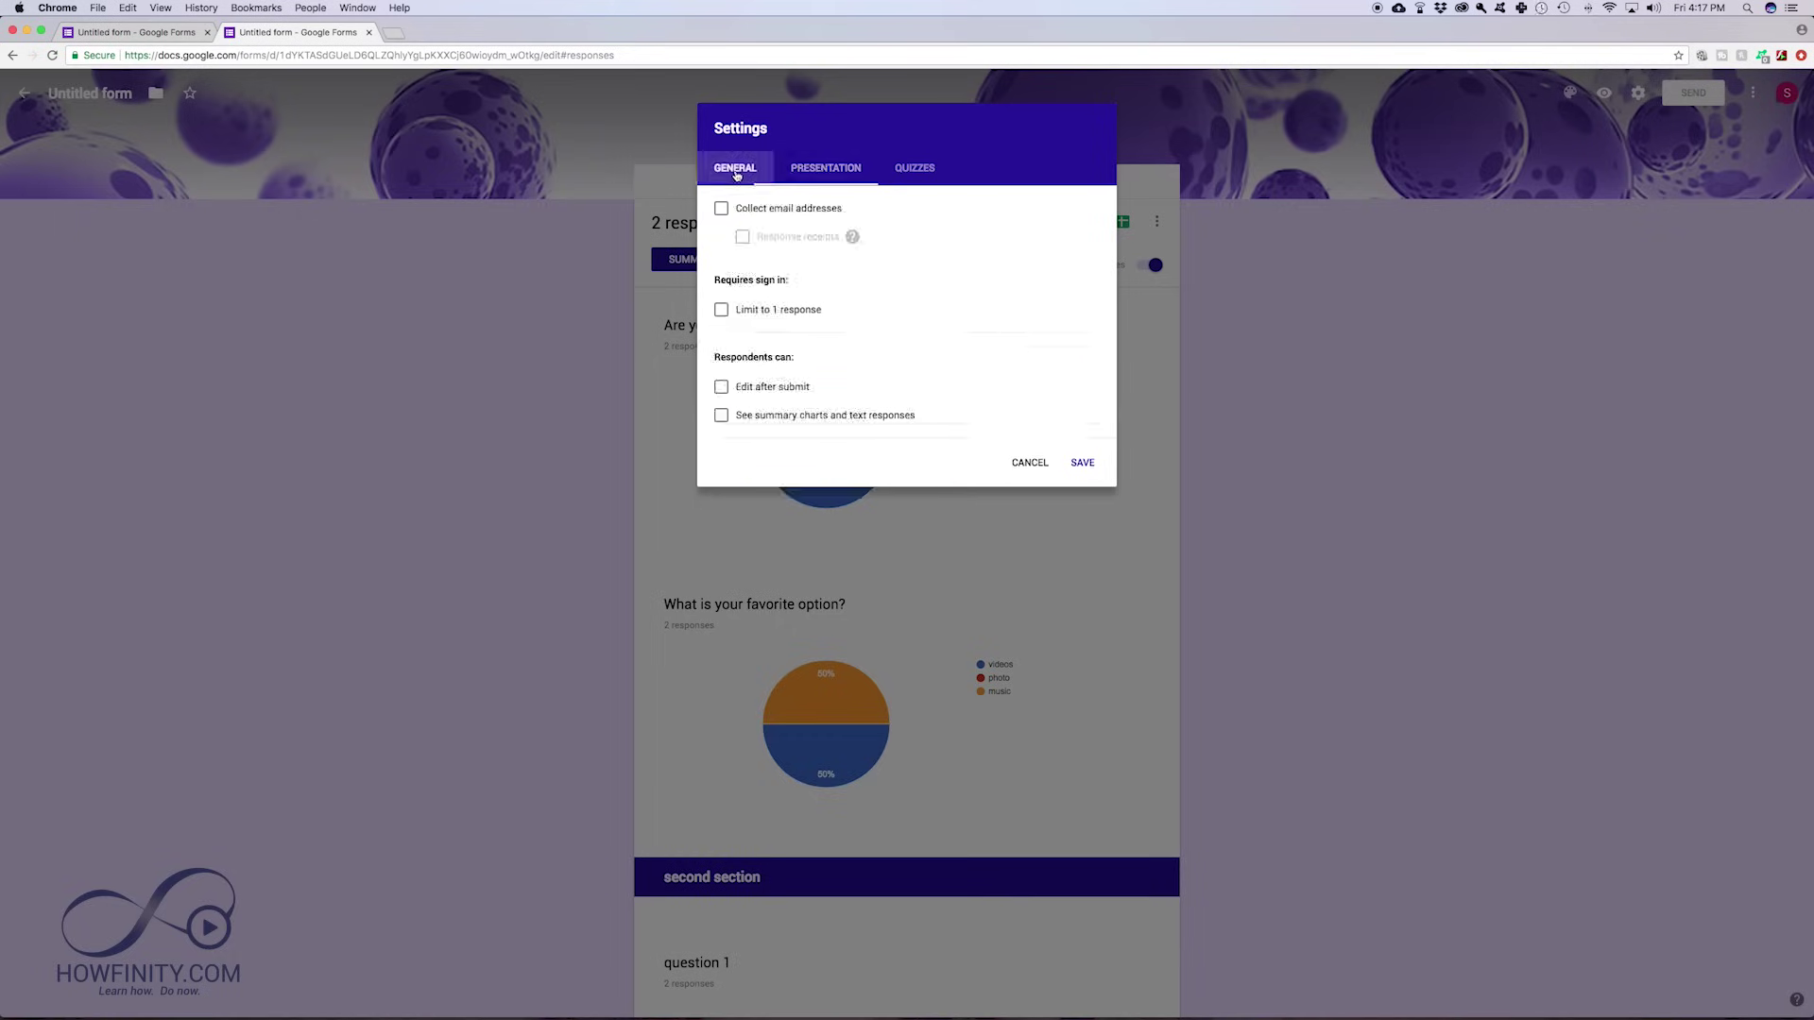
{"action": "left_click", "coordinate": [1082, 468]}
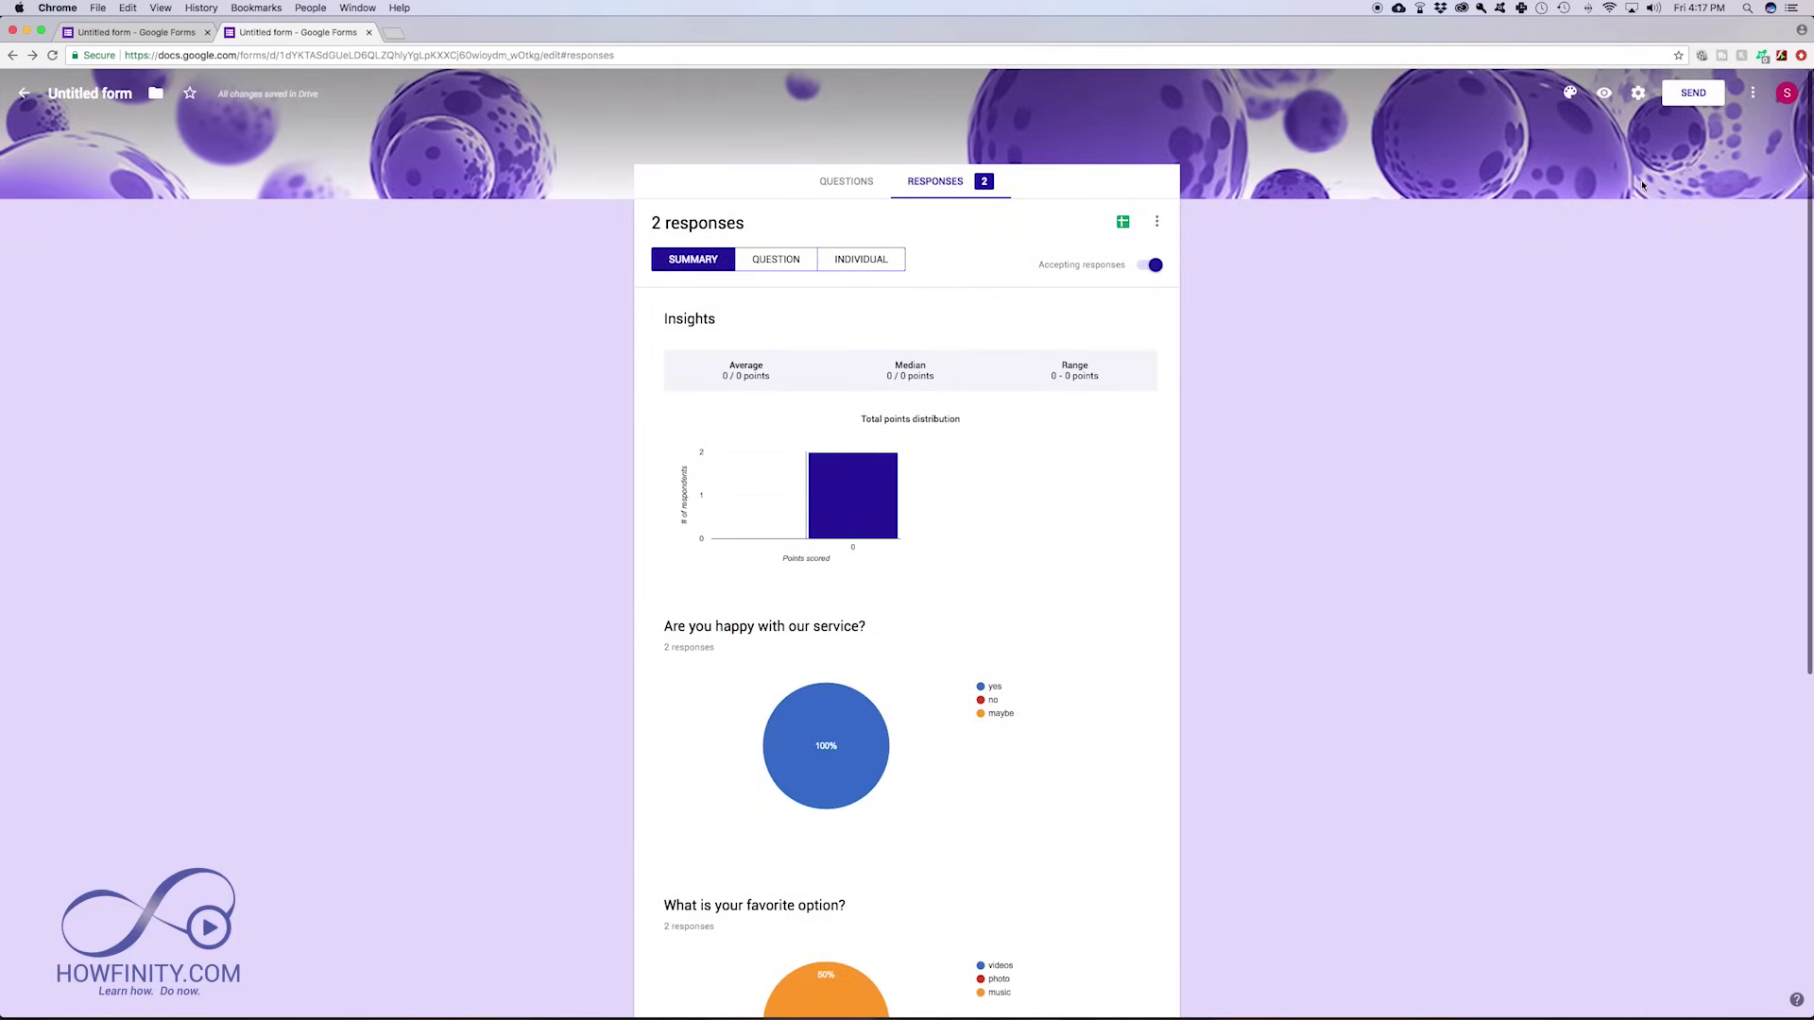
Step: Select and shorten the form link, view the embed HTML code, then return to Email sharing
{"action": "left_click", "coordinate": [1693, 93]}
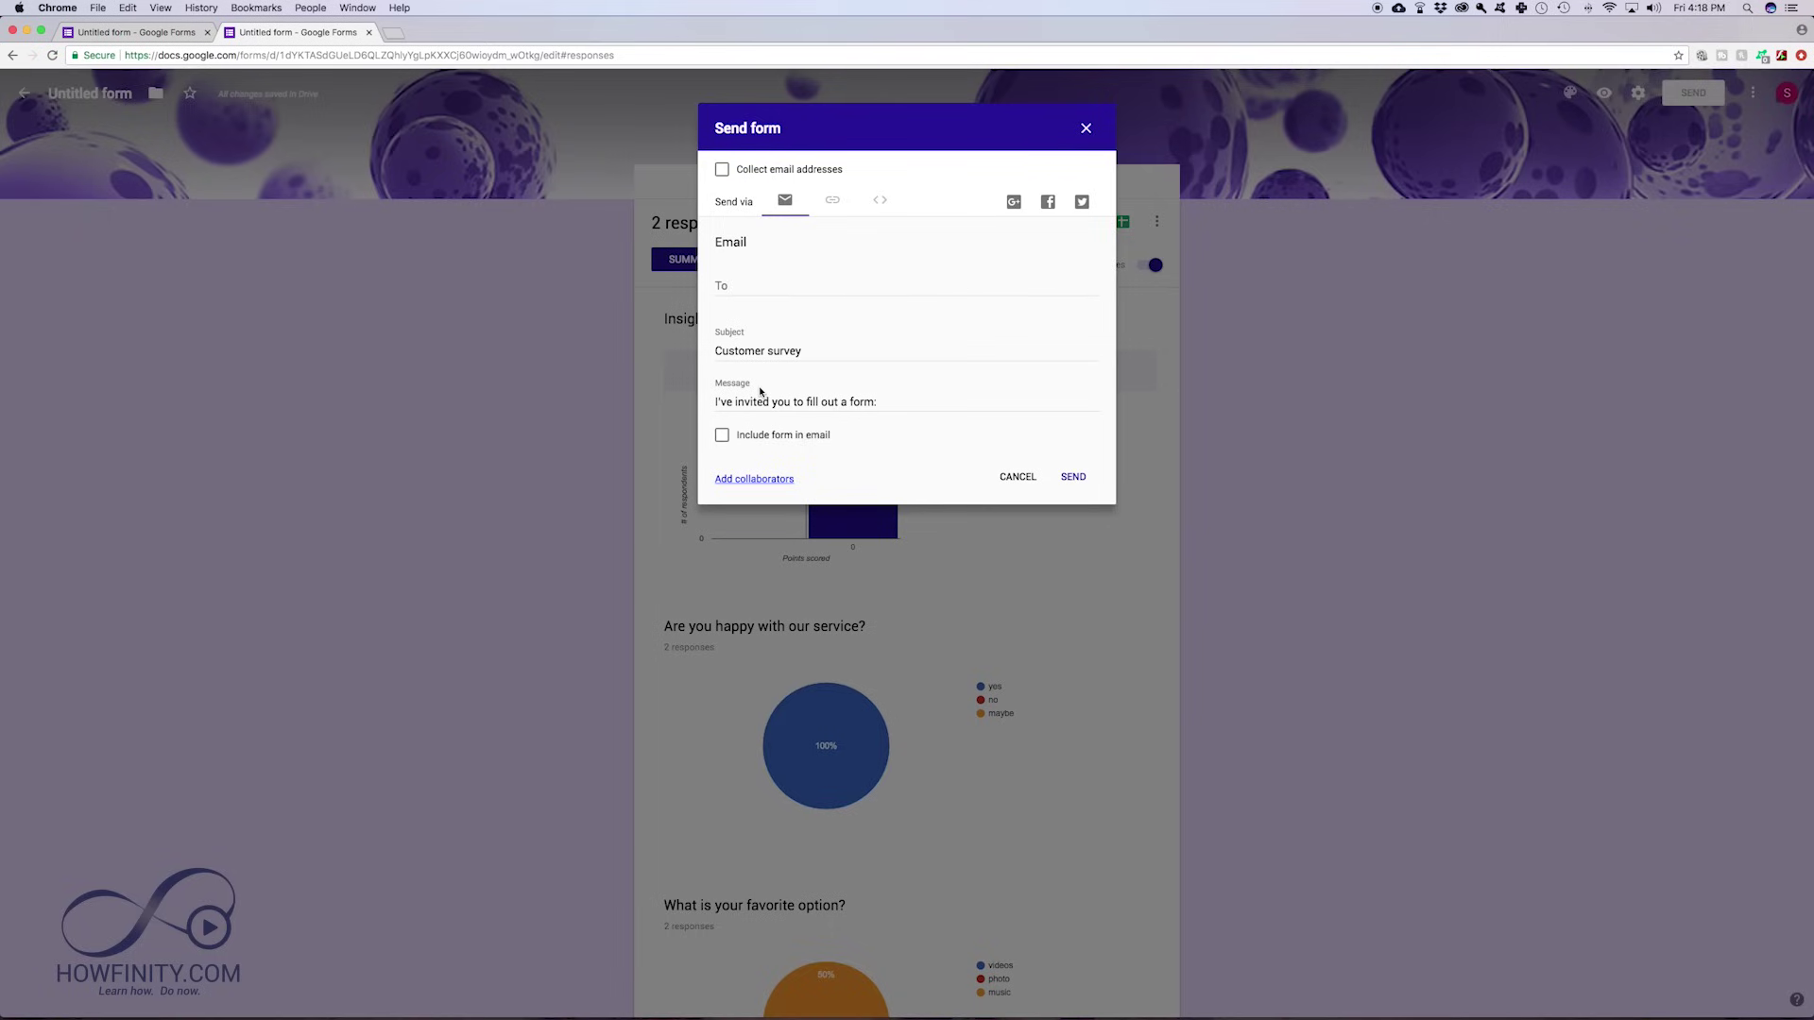
{"action": "left_click", "coordinate": [831, 201]}
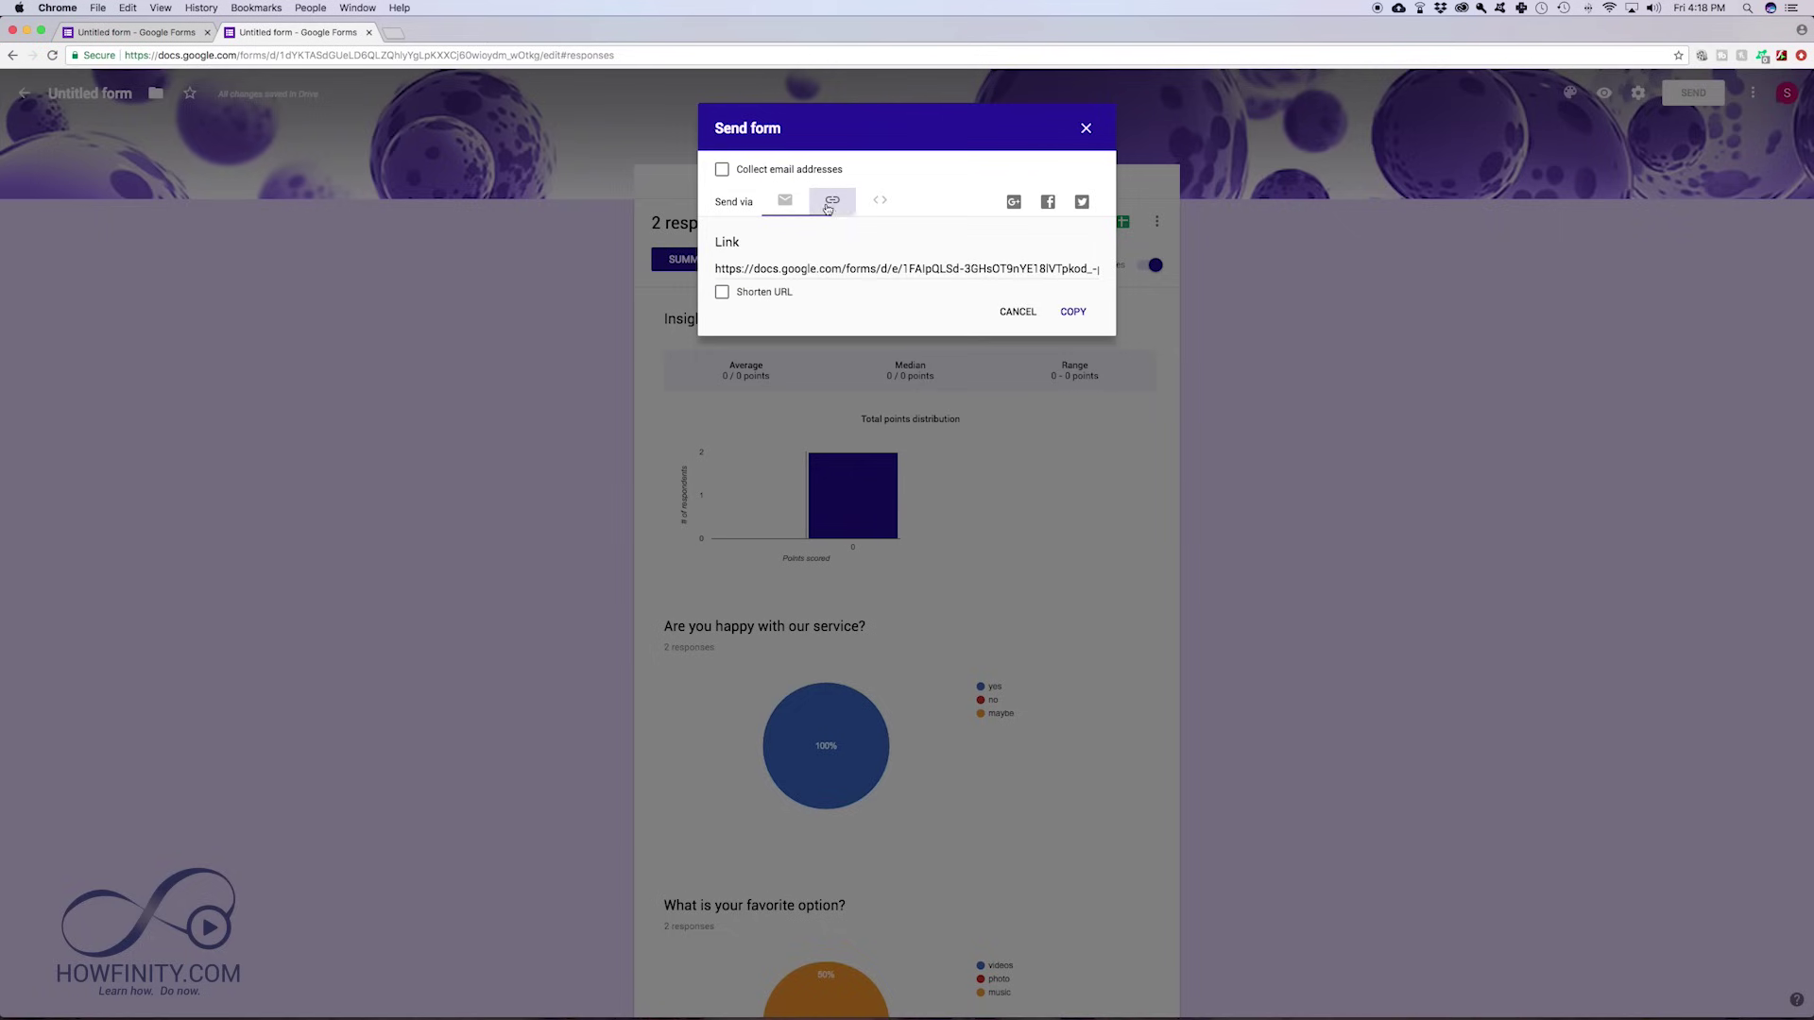
{"action": "left_click", "coordinate": [798, 271]}
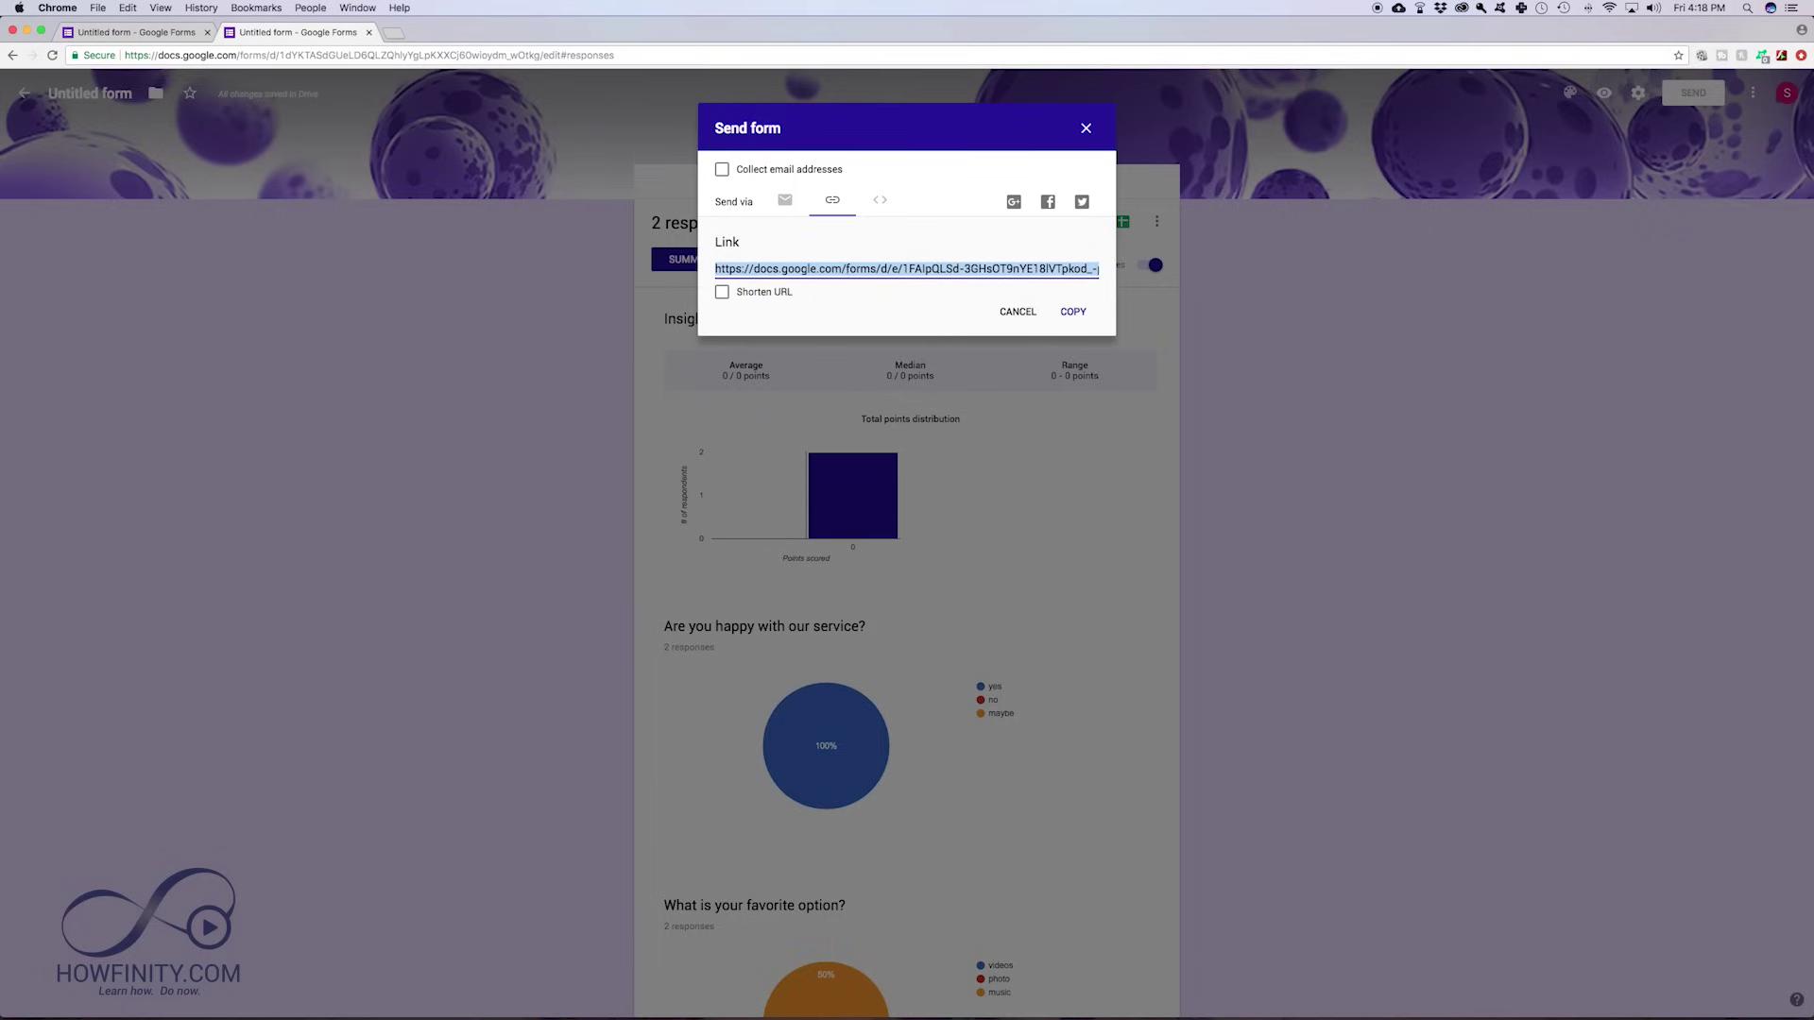
{"action": "left_click", "coordinate": [724, 293]}
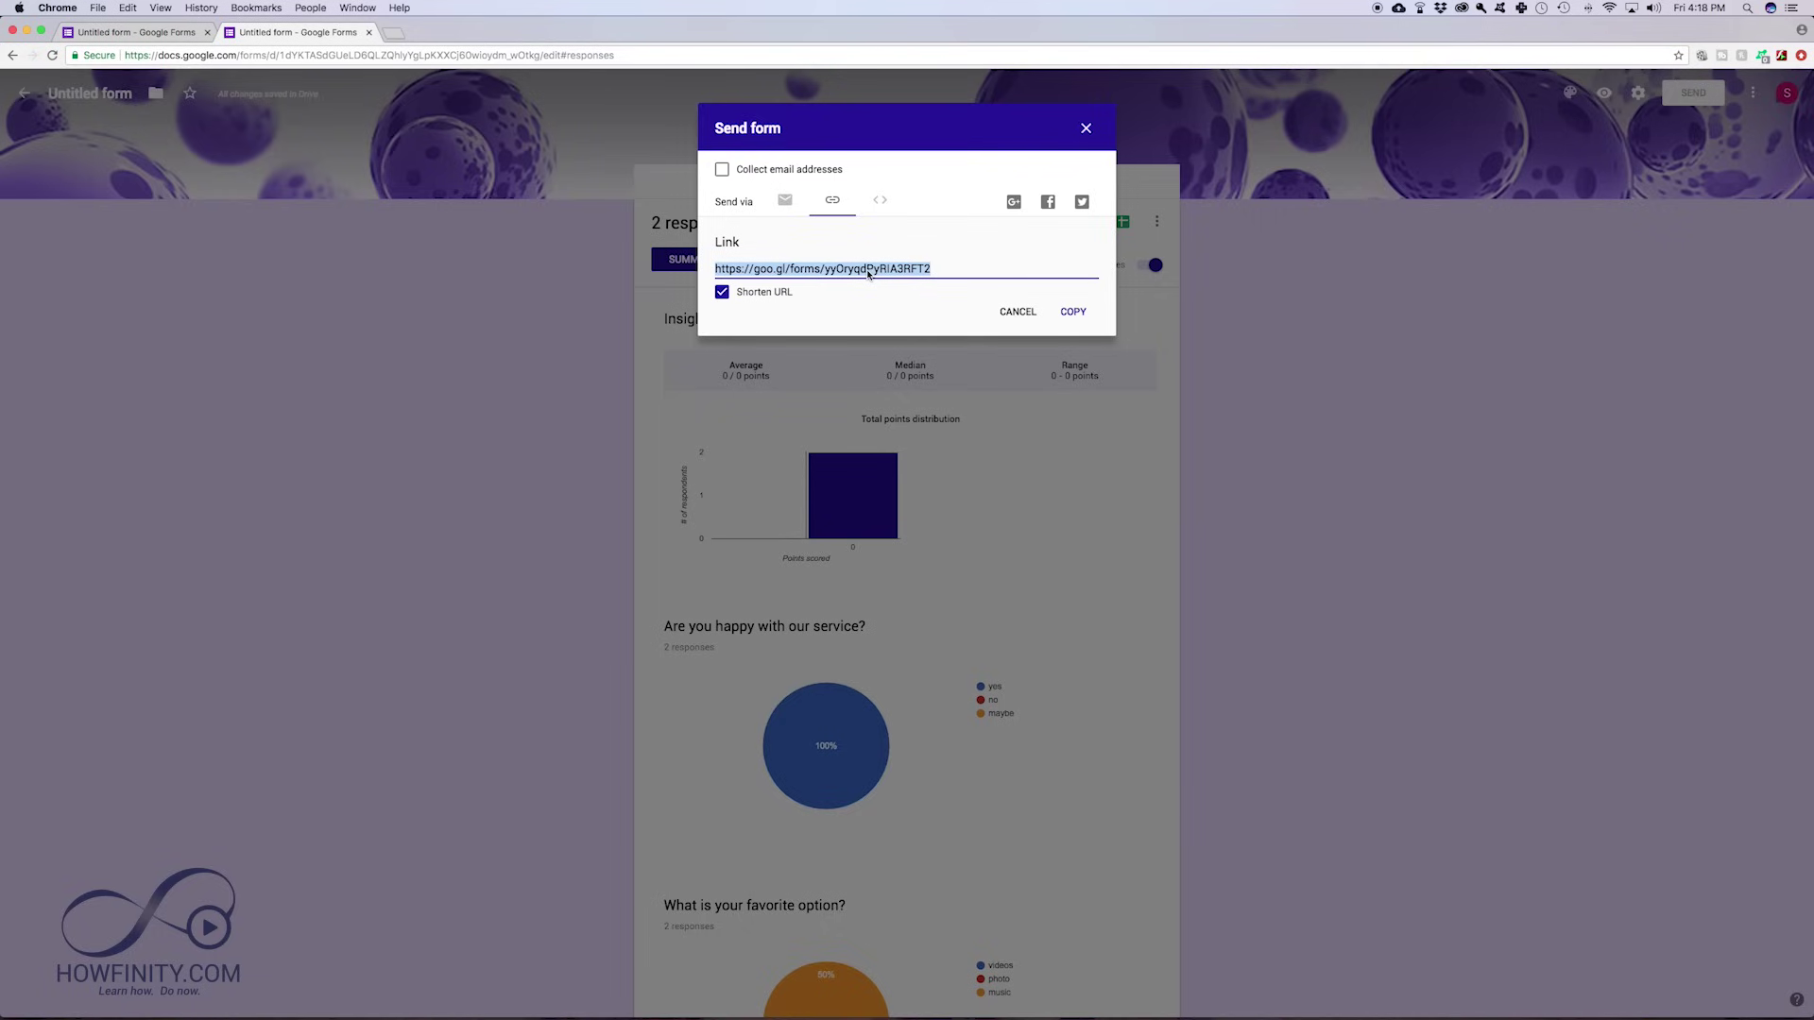
{"action": "left_click", "coordinate": [880, 202]}
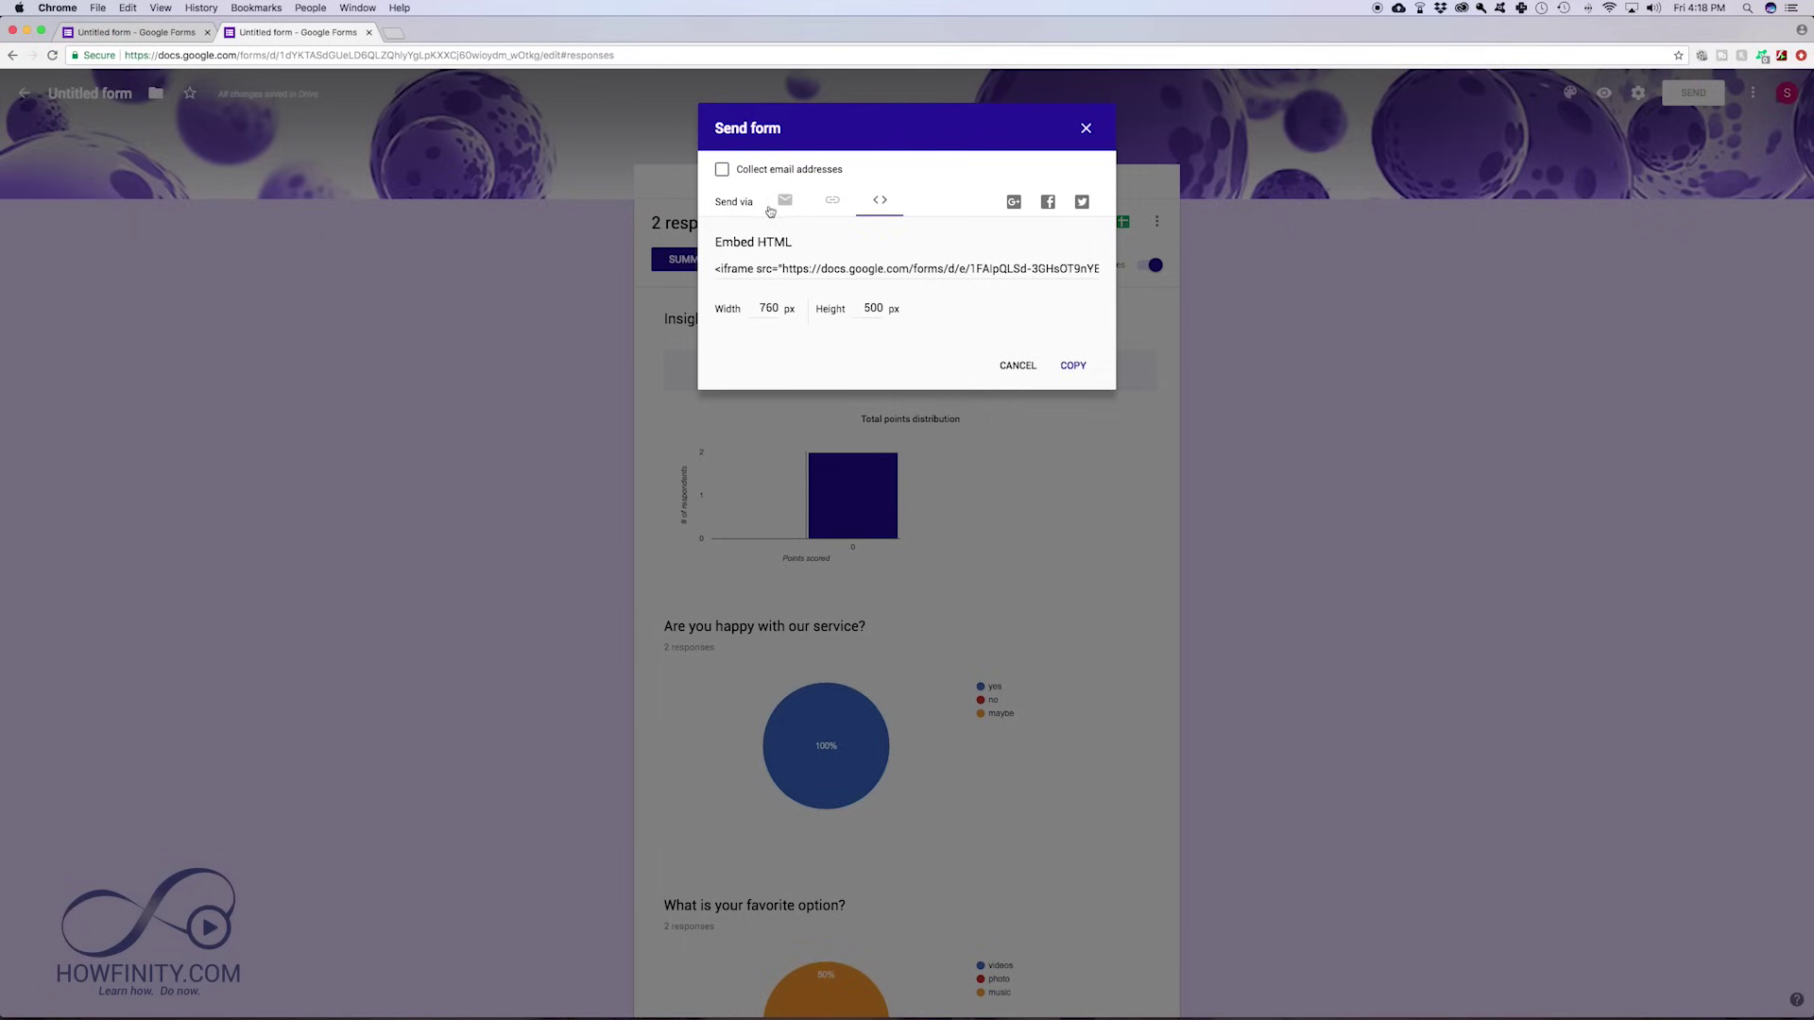
{"action": "left_click", "coordinate": [783, 201]}
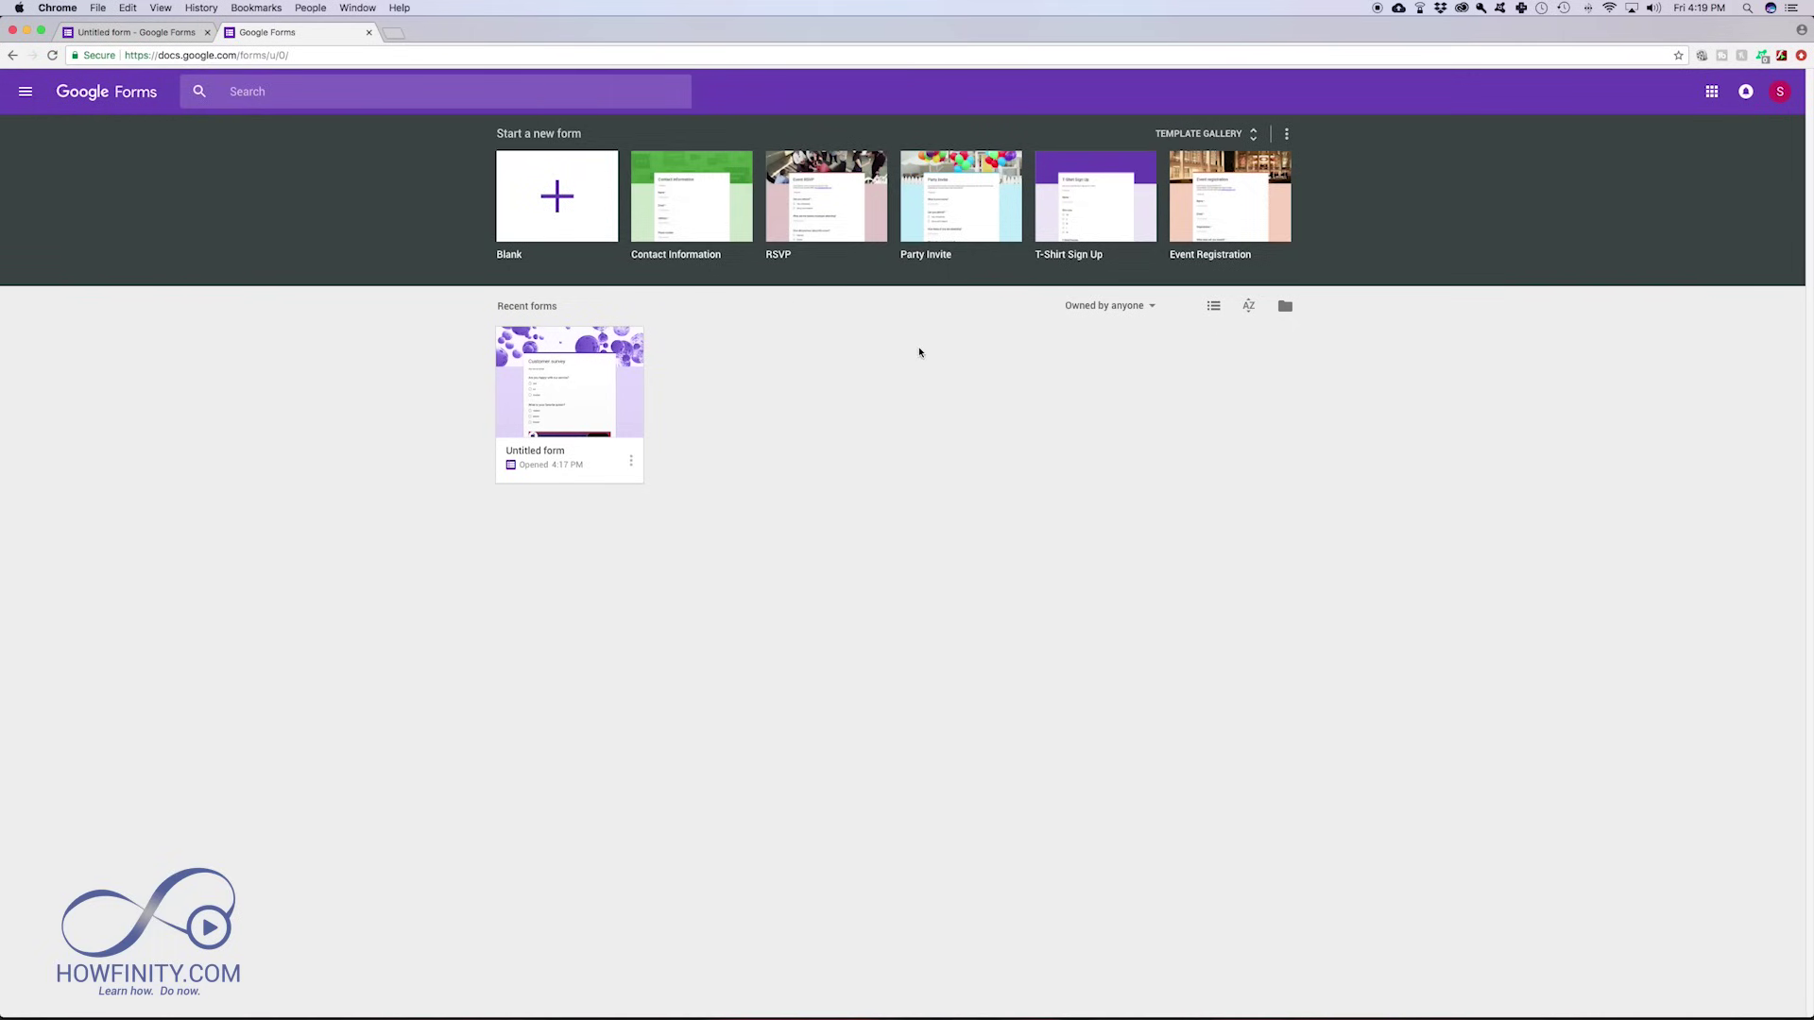
Step: Create a new form from the Party Invite template in the template gallery
{"action": "left_click", "coordinate": [1259, 137]}
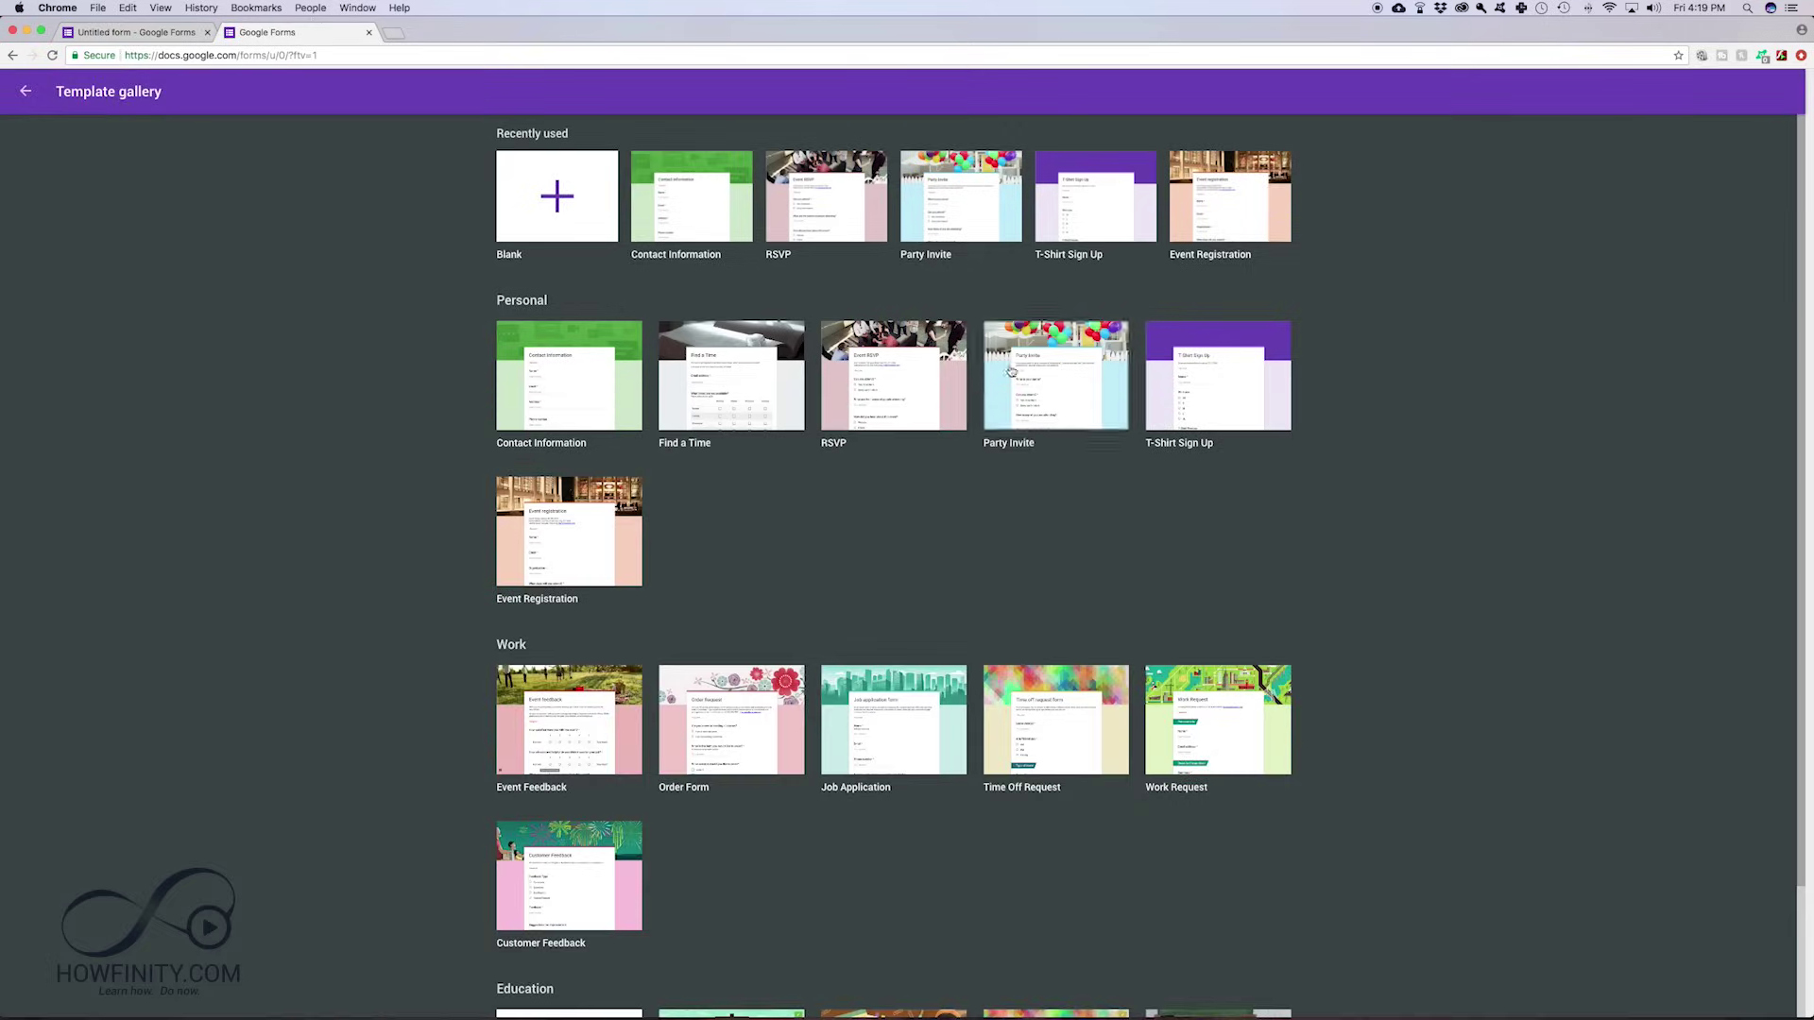
{"action": "left_click", "coordinate": [949, 211]}
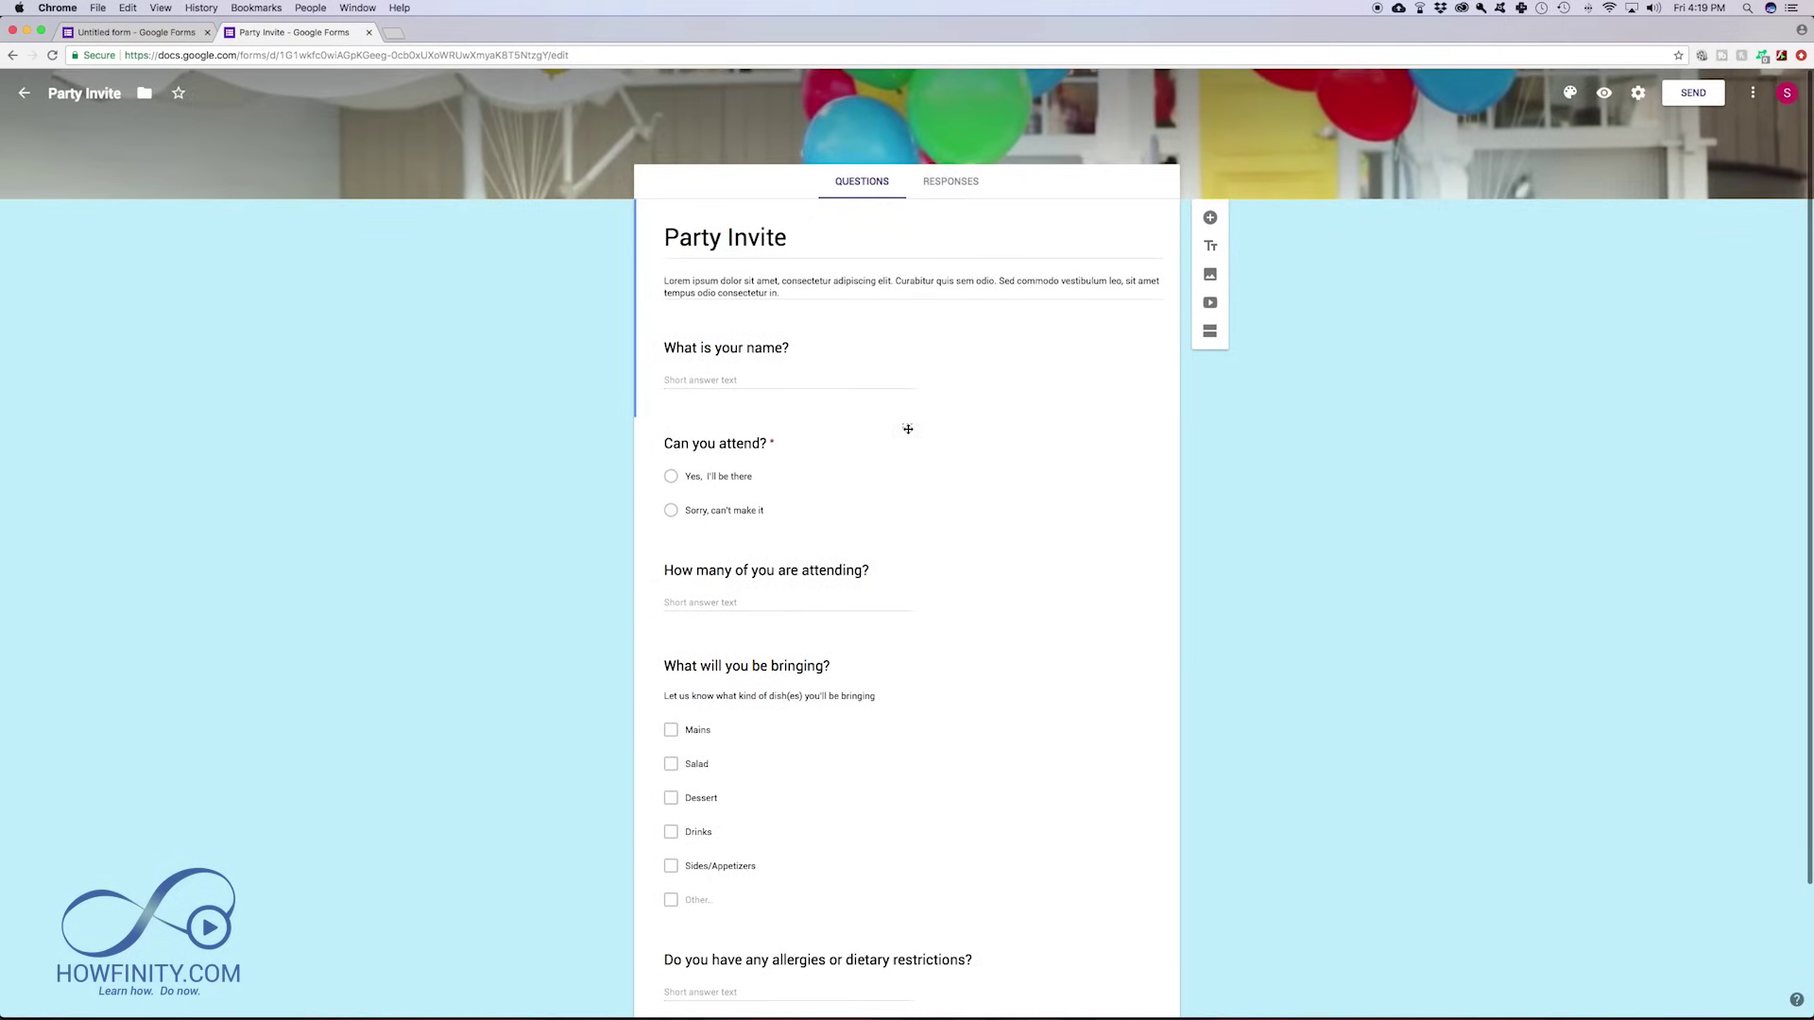
Step: Drag 'Can you attend?' above 'What is your name?' and inspect the question-type list unchanged
{"action": "left_click_drag", "start_coordinate": [908, 428], "coordinate": [898, 323]}
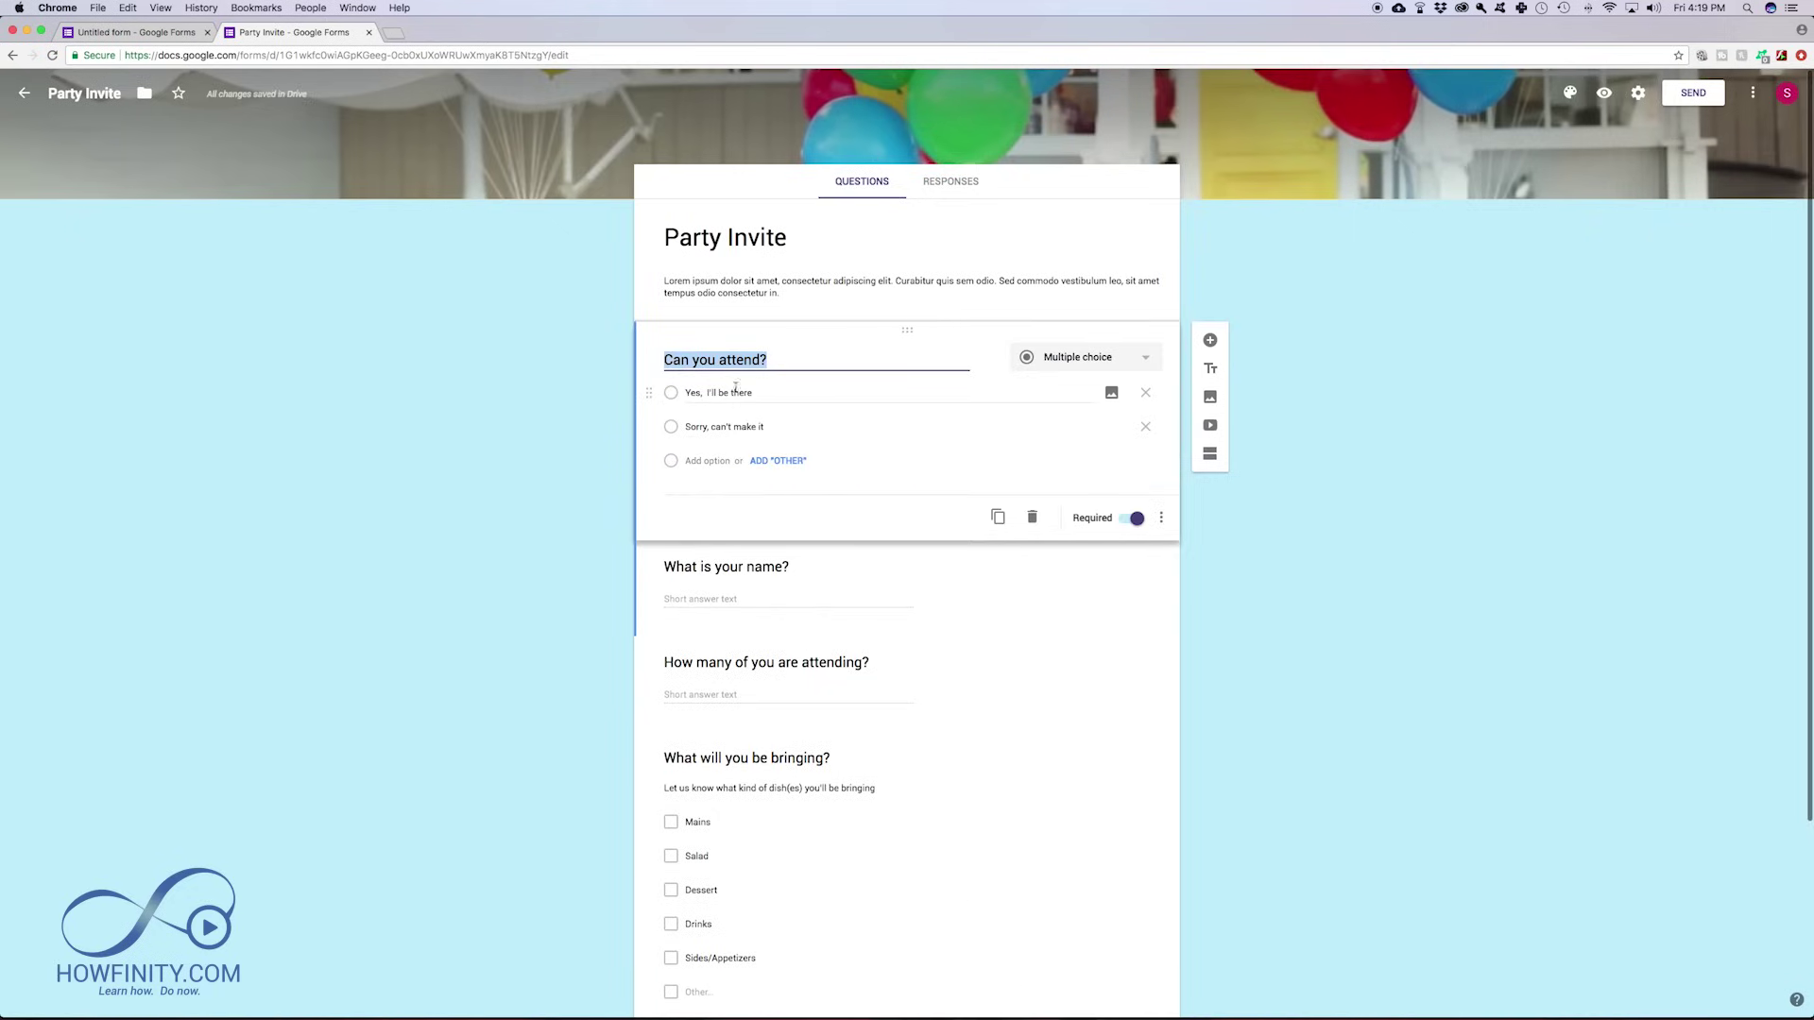
{"action": "left_click", "coordinate": [766, 393]}
{"action": "left_click", "coordinate": [715, 367]}
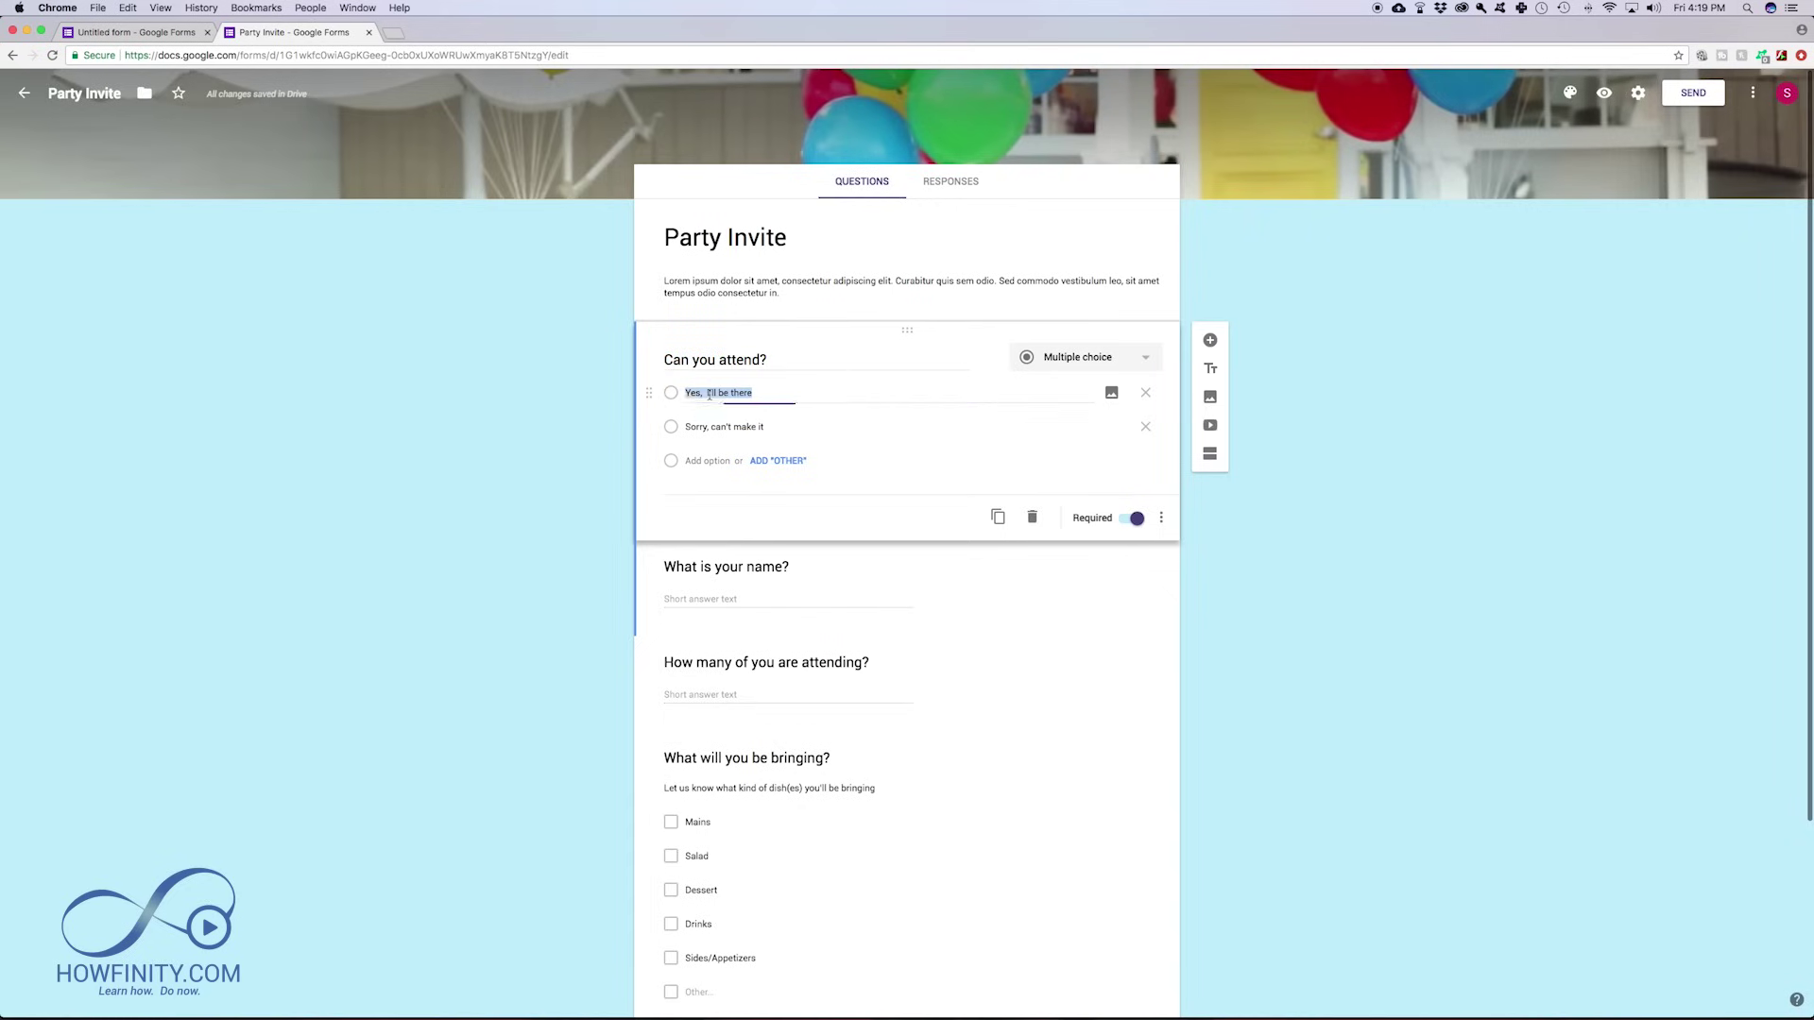
{"action": "left_click", "coordinate": [1145, 358]}
{"action": "left_click", "coordinate": [1334, 378]}
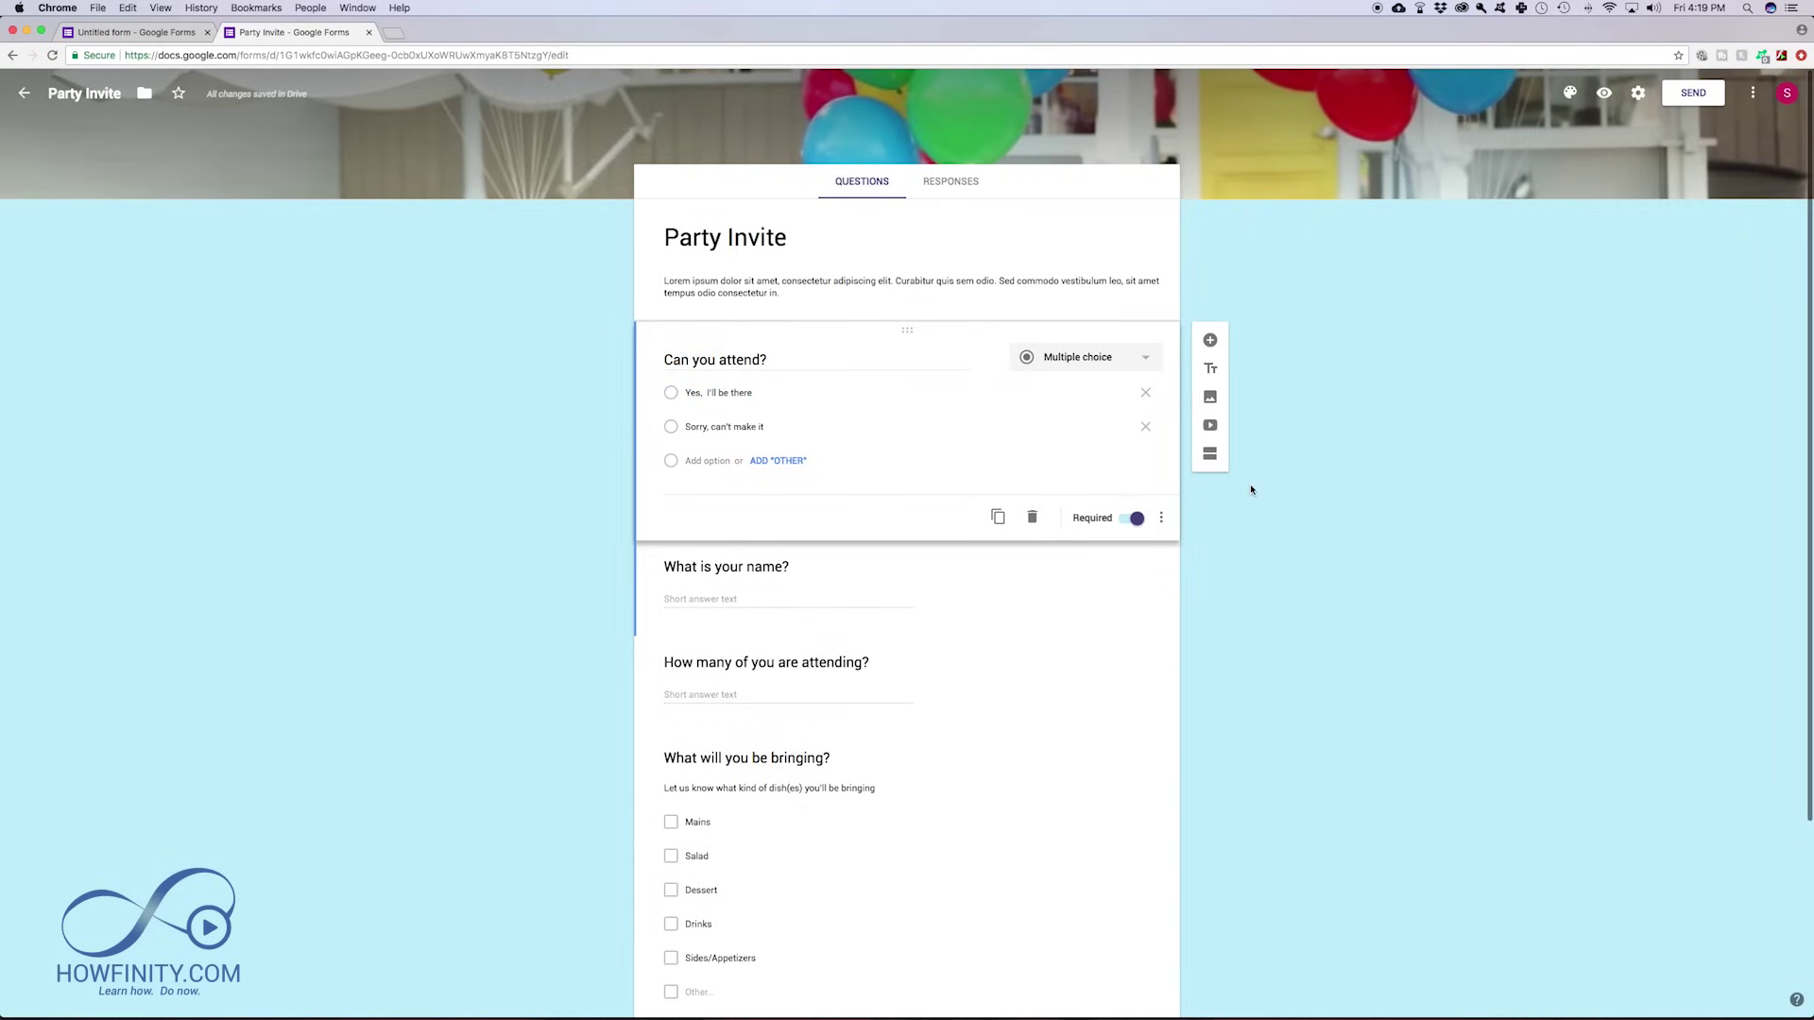